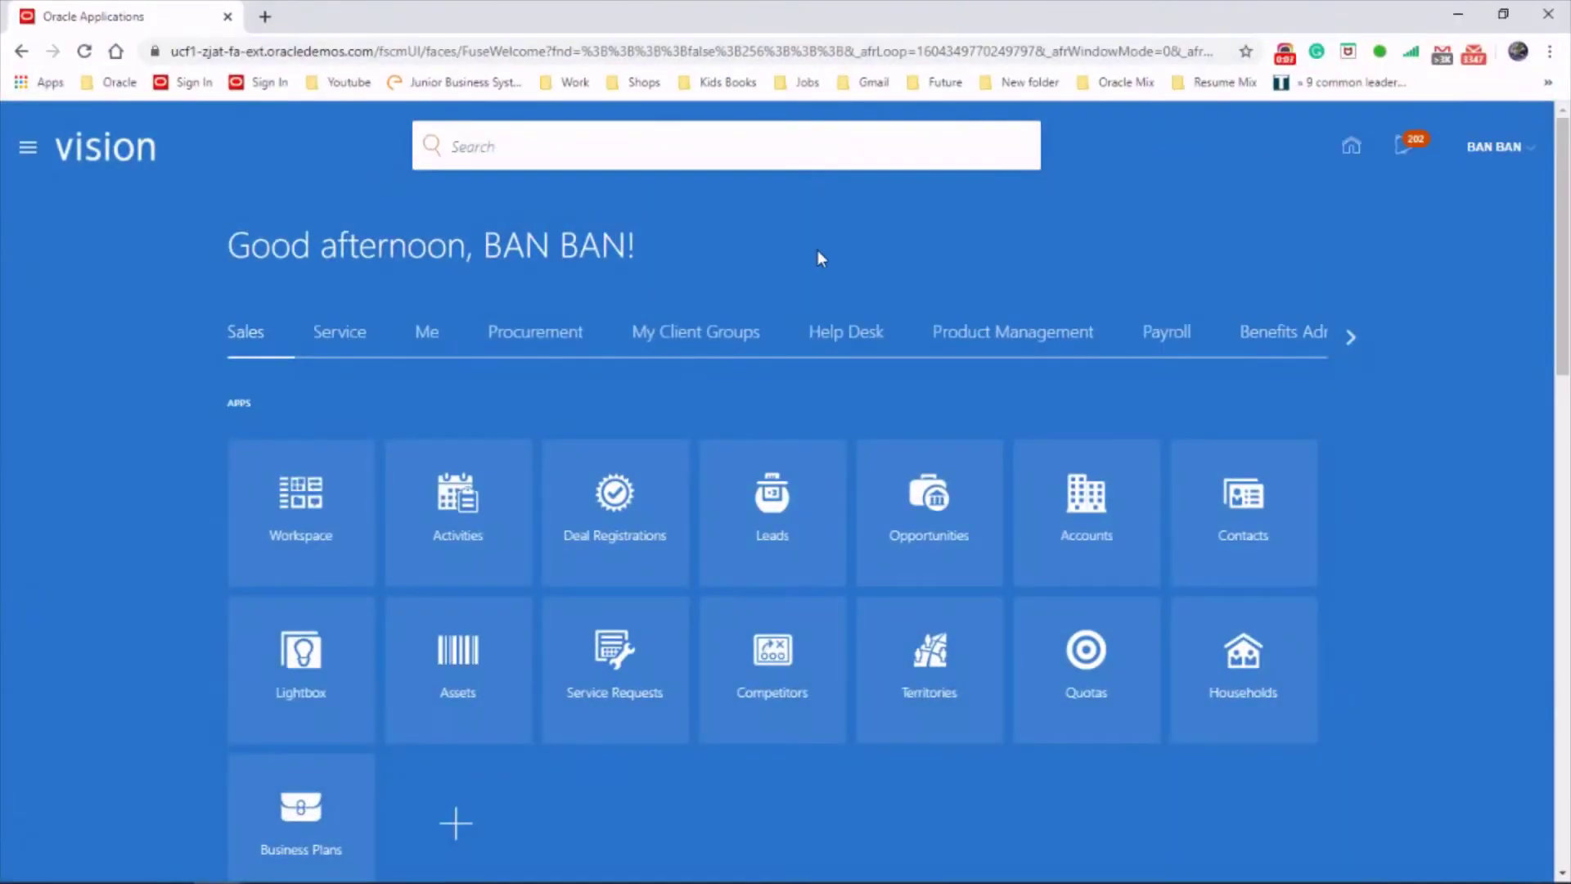
Go to Payroll Administration through the Navigator's Payroll section
{"action": "left_click", "coordinate": [29, 153]}
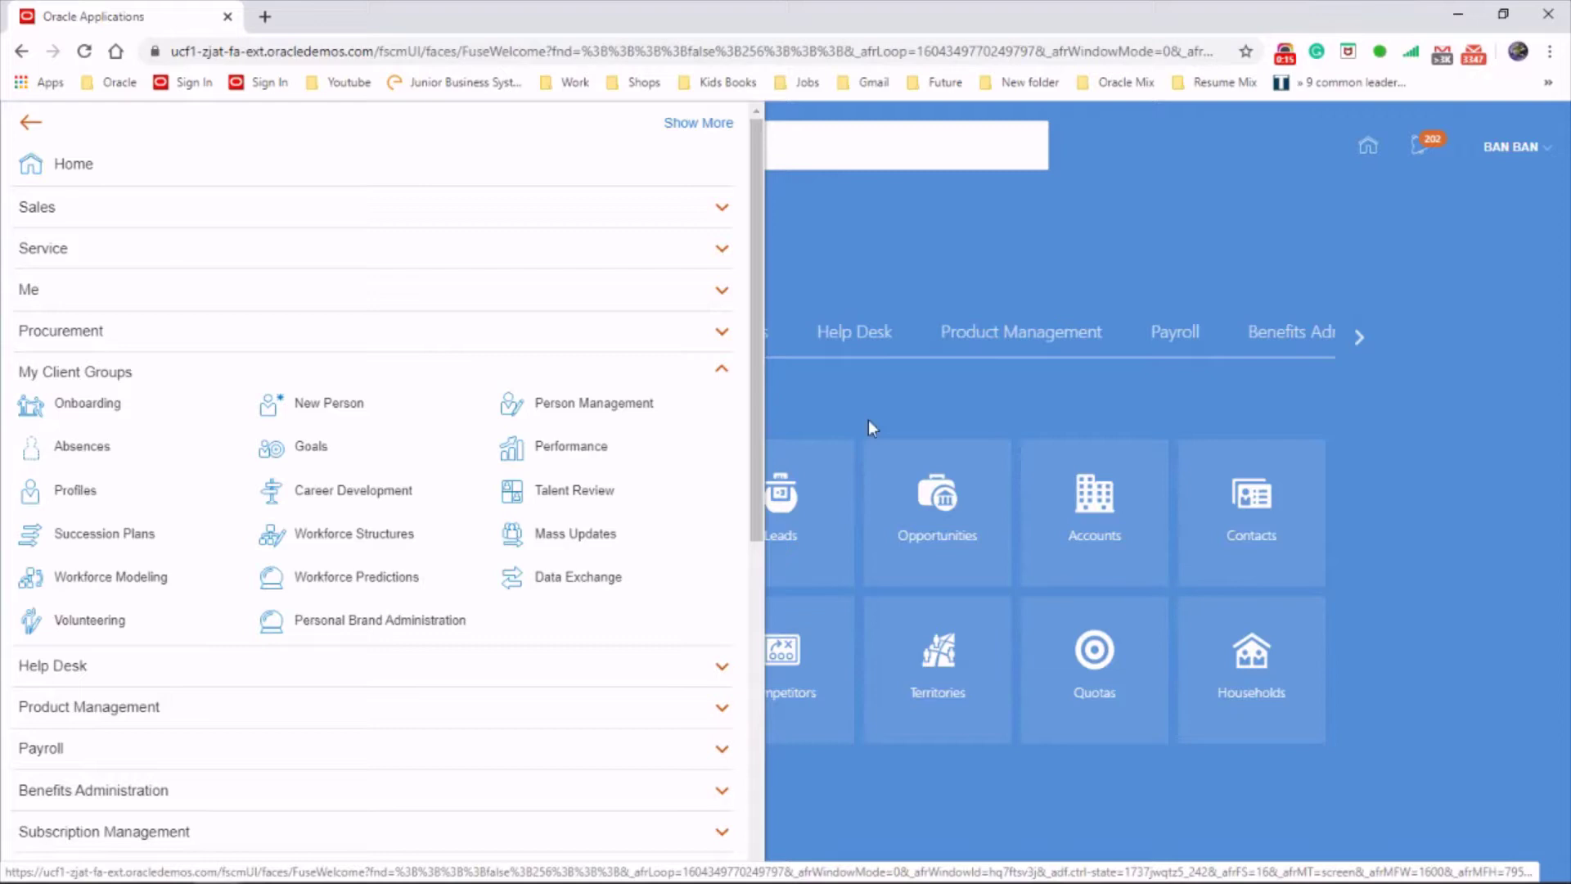
{"action": "left_click", "coordinate": [723, 372]}
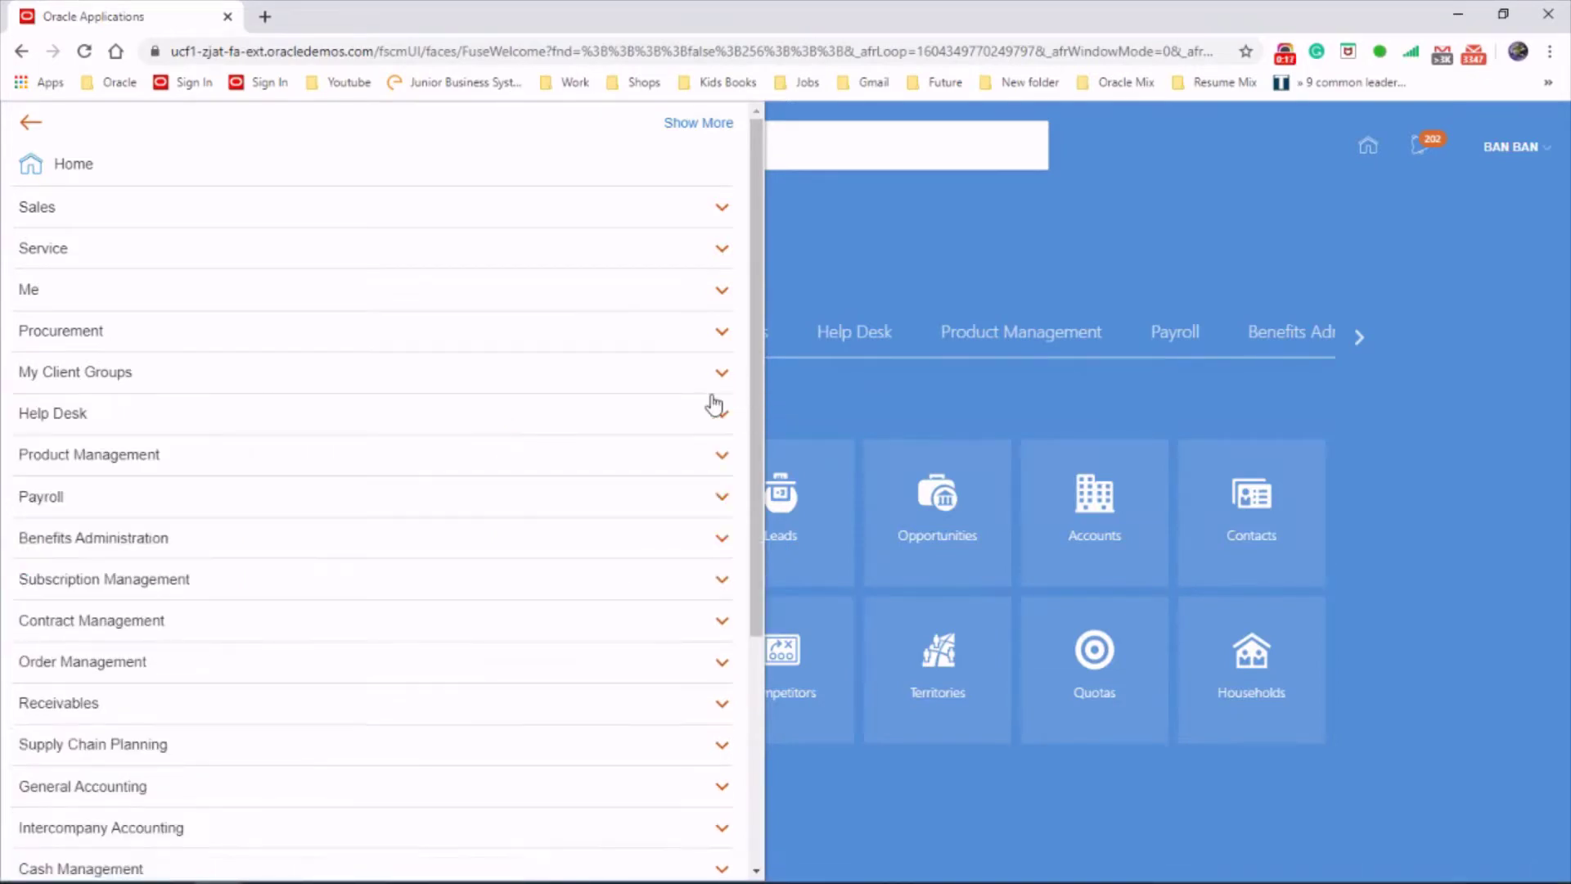
{"action": "left_click", "coordinate": [723, 496]}
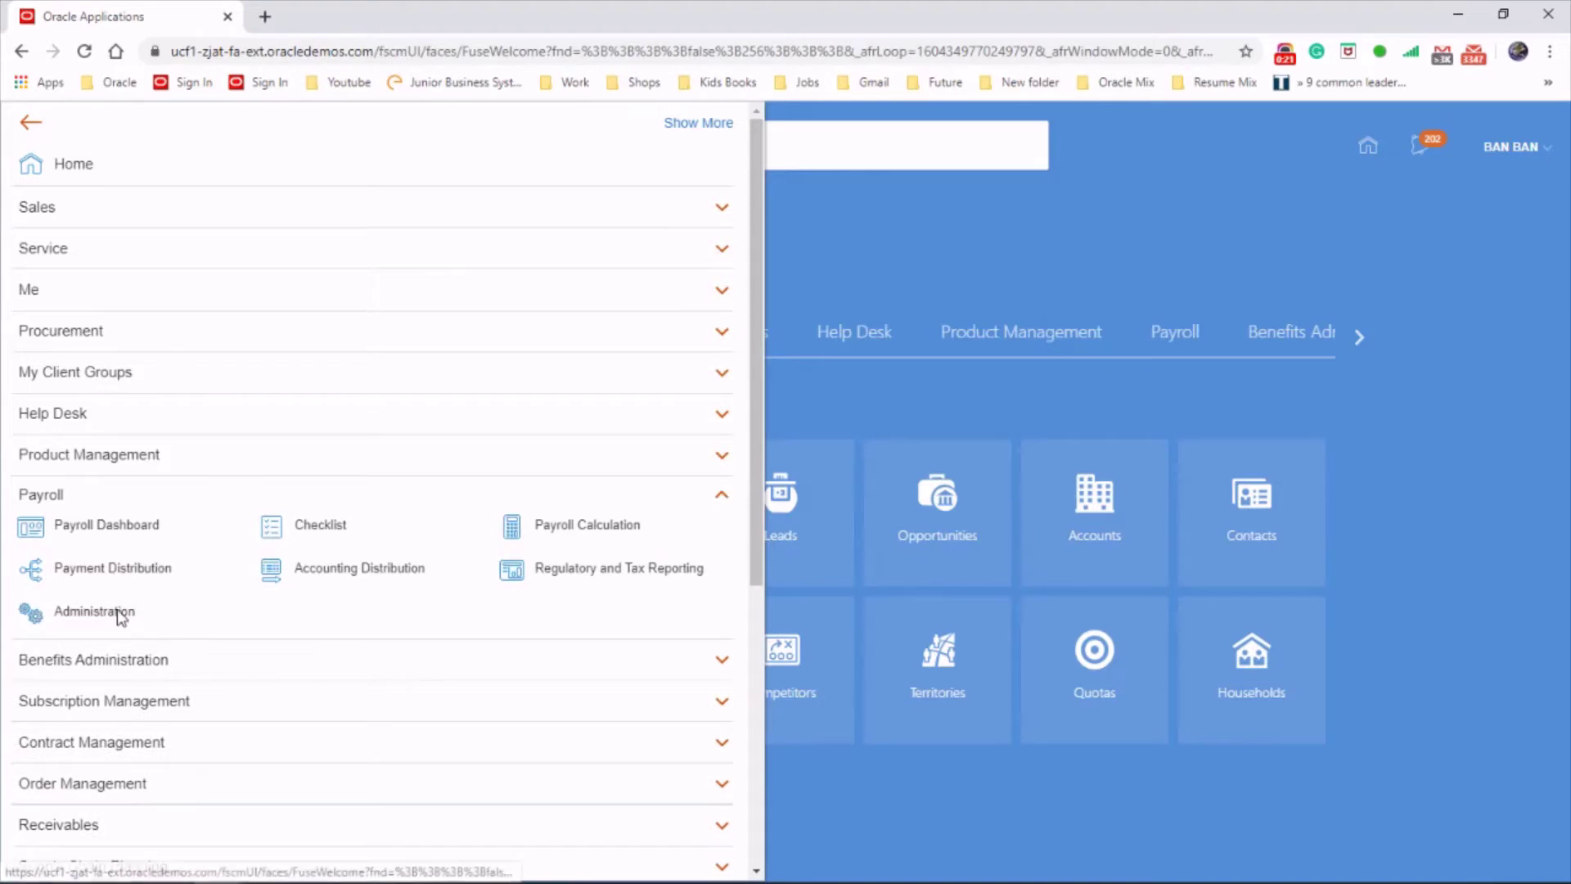
{"action": "left_click", "coordinate": [119, 612]}
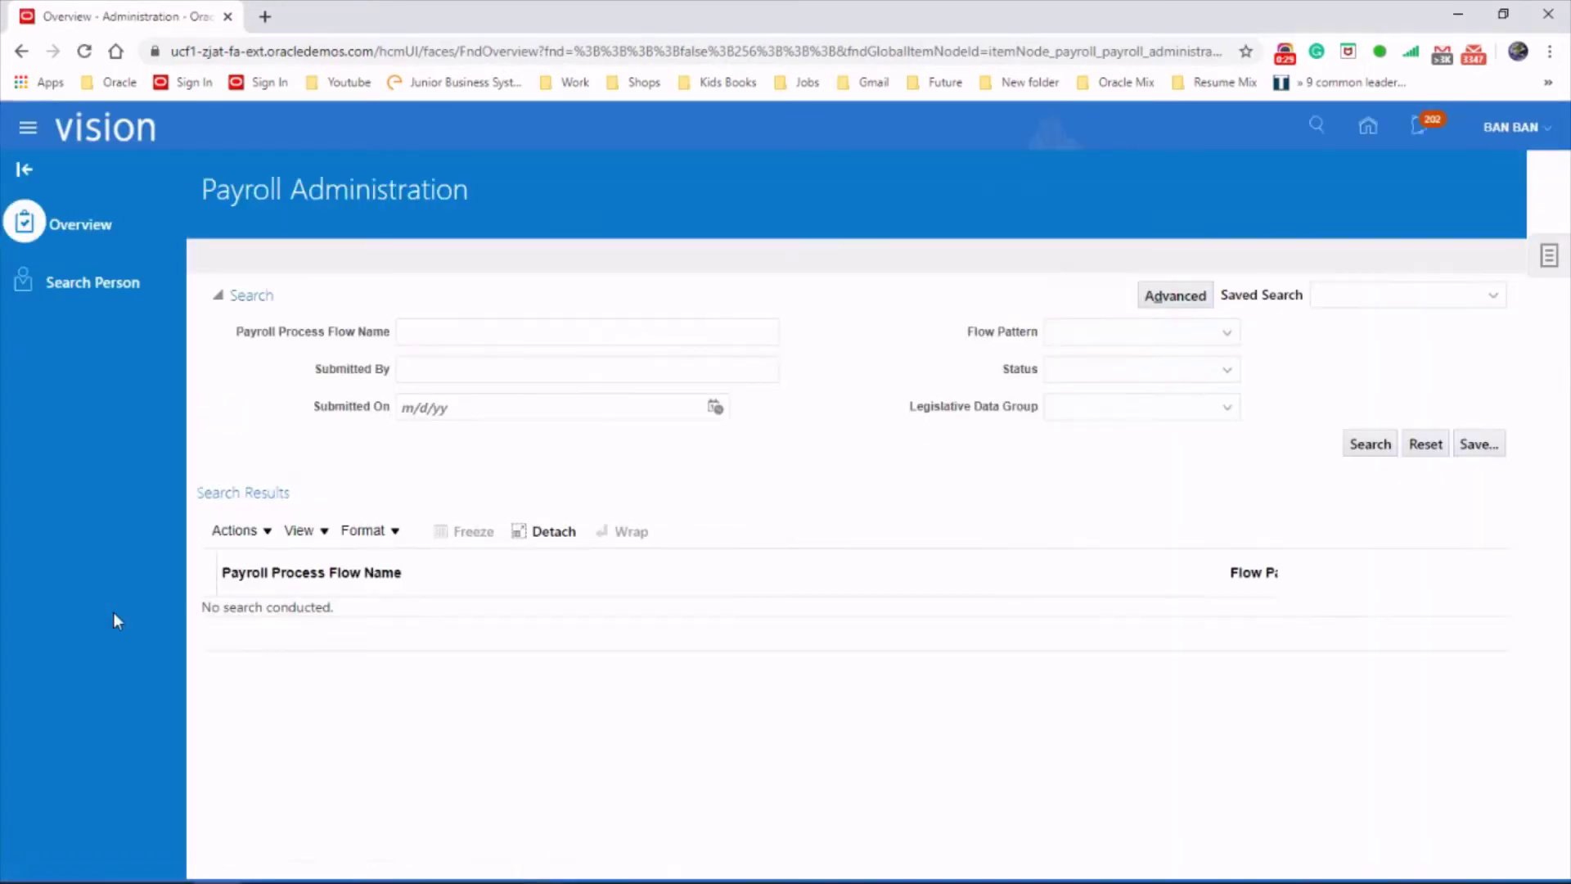
From the Batch Loader task, download DesktopGenericBatchLoader.xlsx to the Desktop and open it
{"action": "left_click", "coordinate": [1551, 256]}
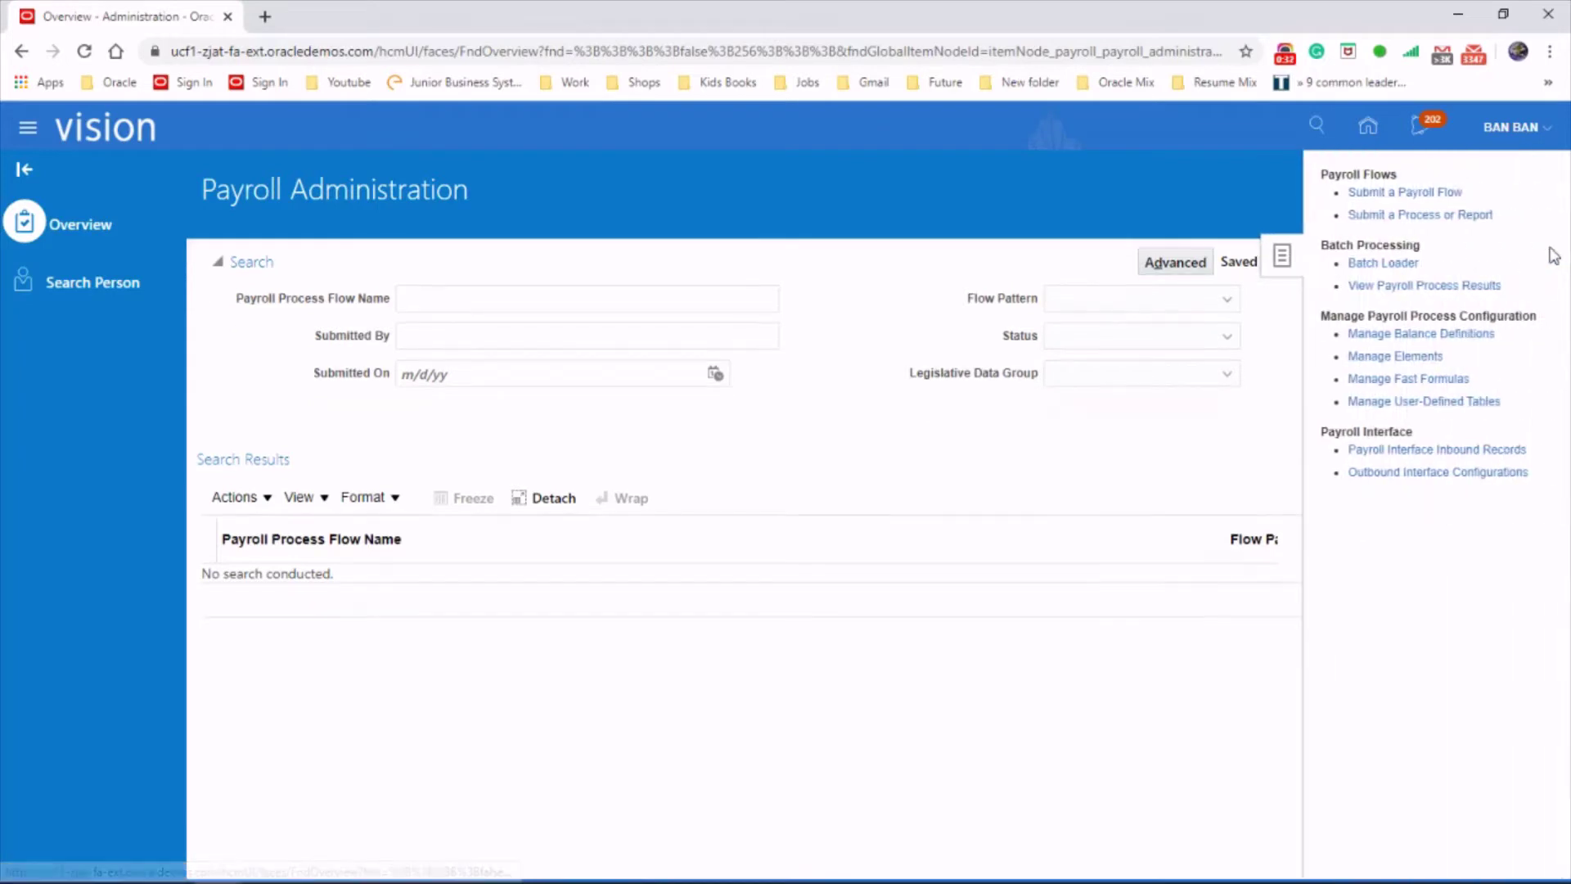
{"action": "left_click", "coordinate": [1373, 263]}
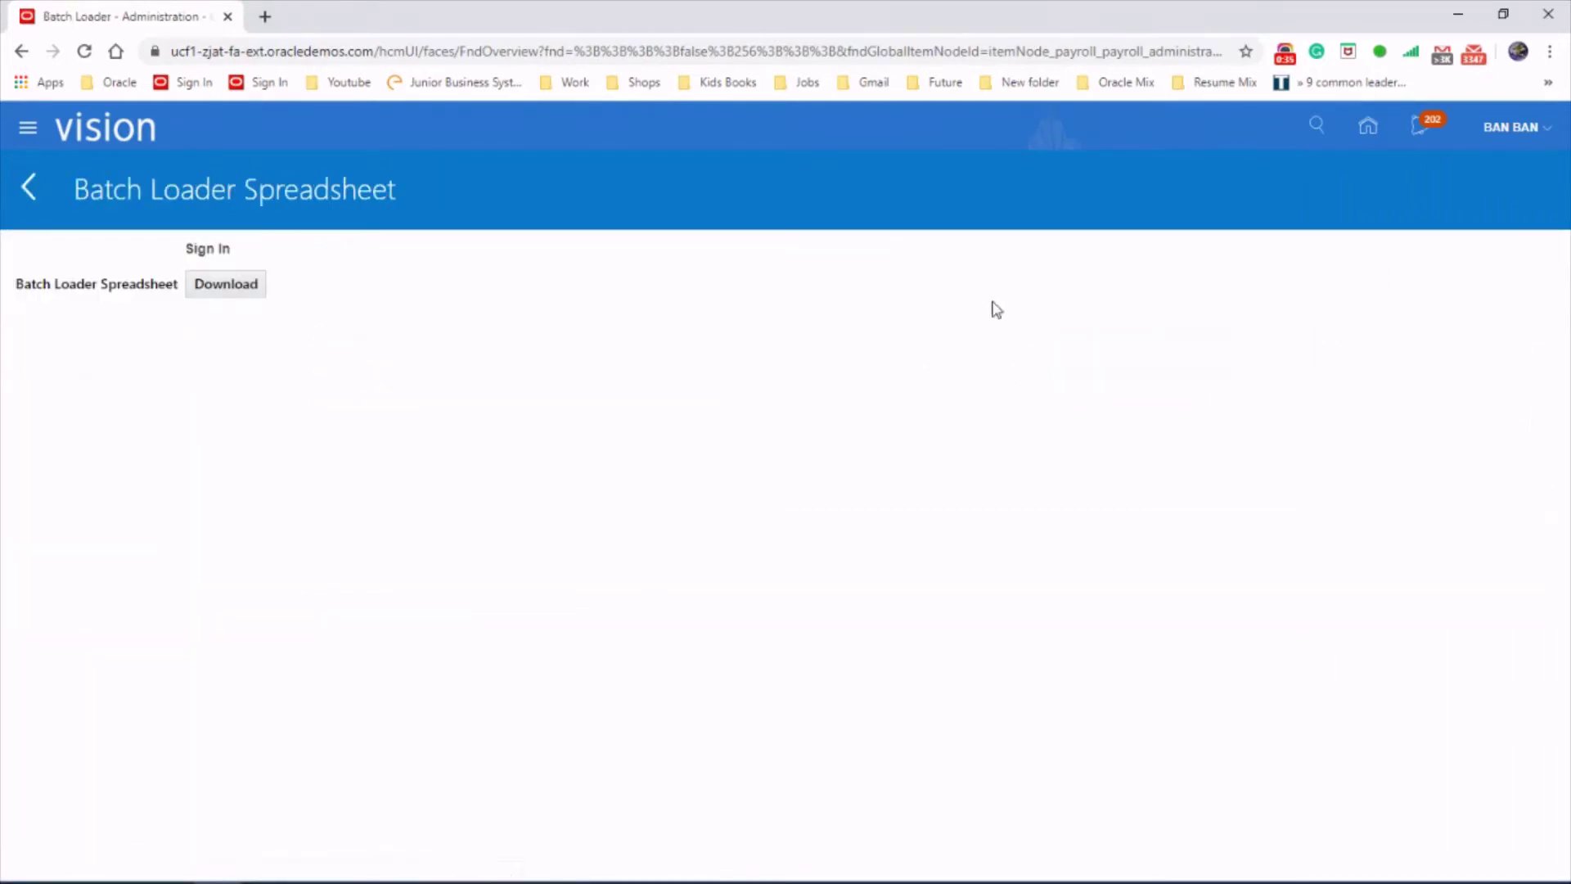
{"action": "left_click", "coordinate": [227, 293]}
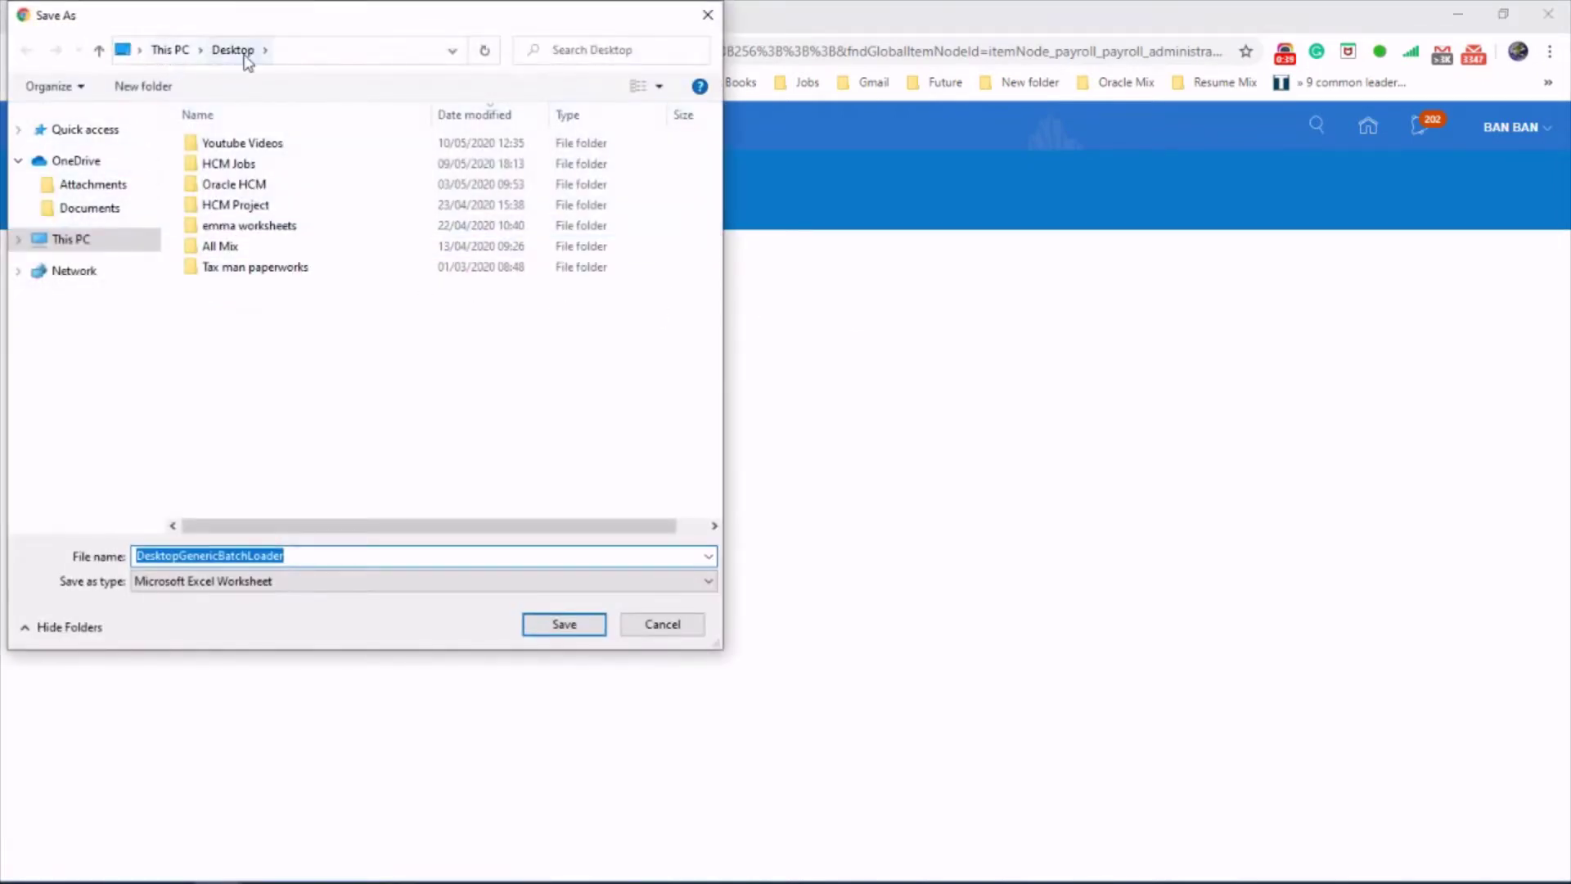
{"action": "left_click", "coordinate": [575, 631]}
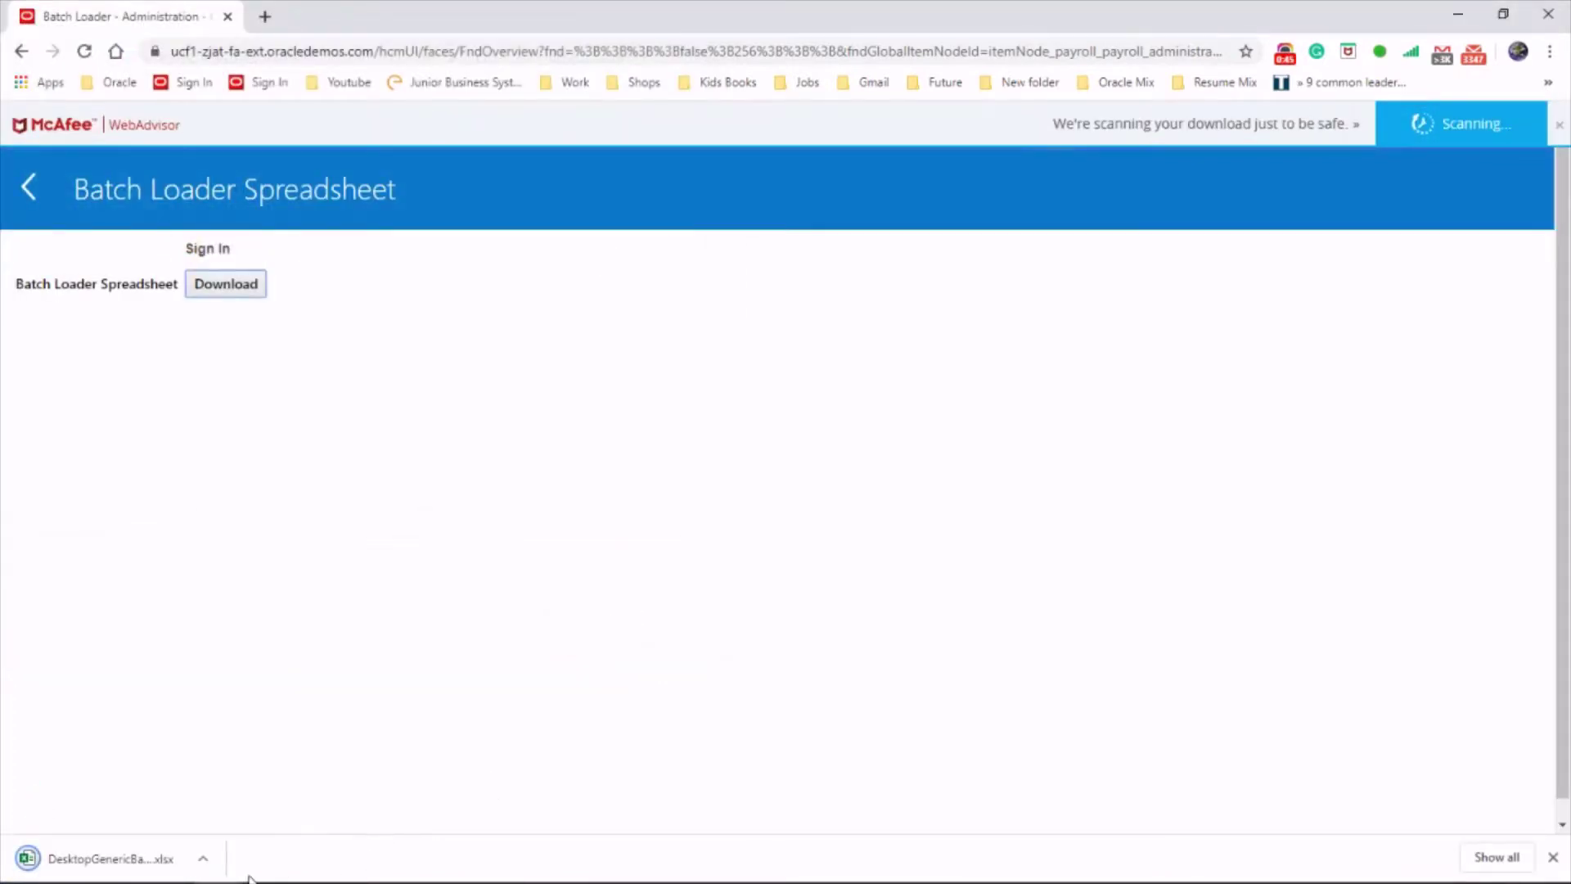
{"action": "left_click", "coordinate": [217, 866]}
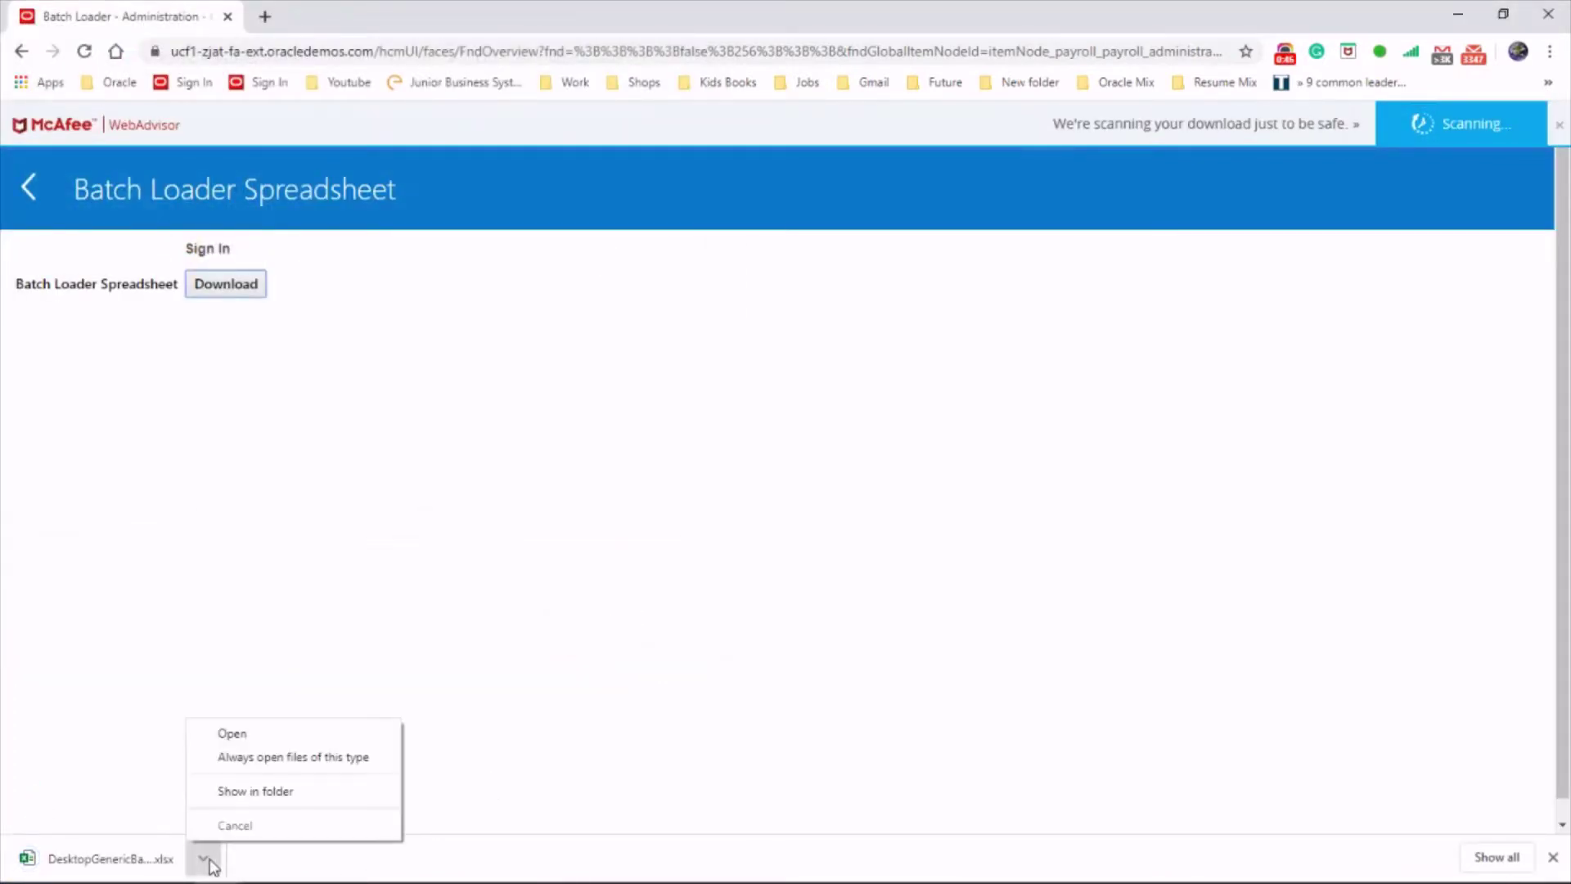
Open the downloaded workbook, enable editing, and confirm connecting to the Oracle application
{"action": "left_click", "coordinate": [256, 737]}
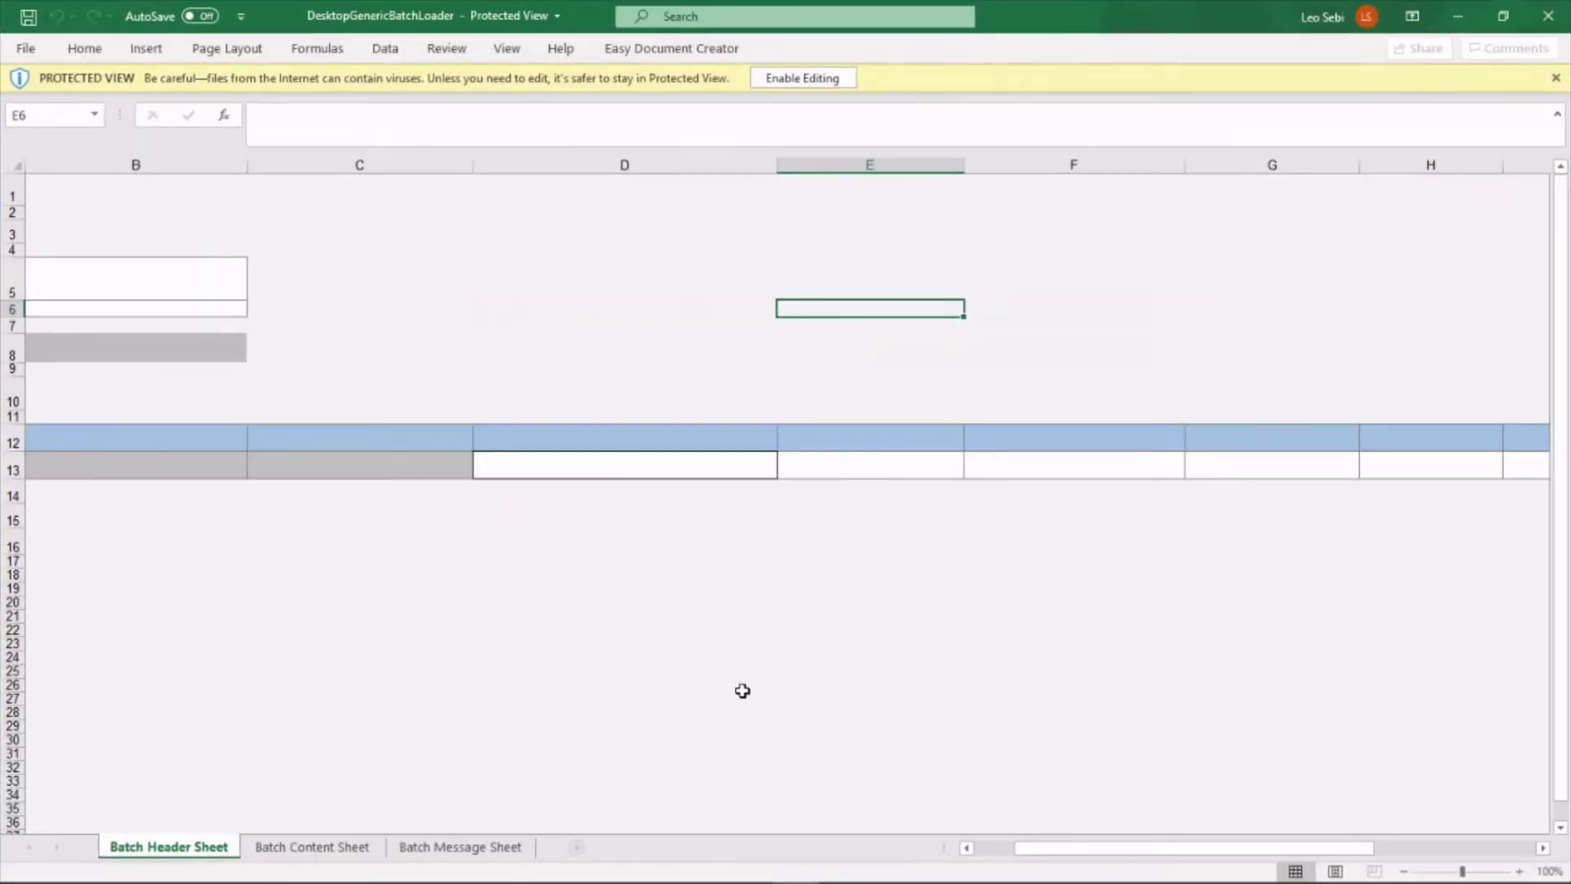
{"action": "left_click", "coordinate": [809, 82]}
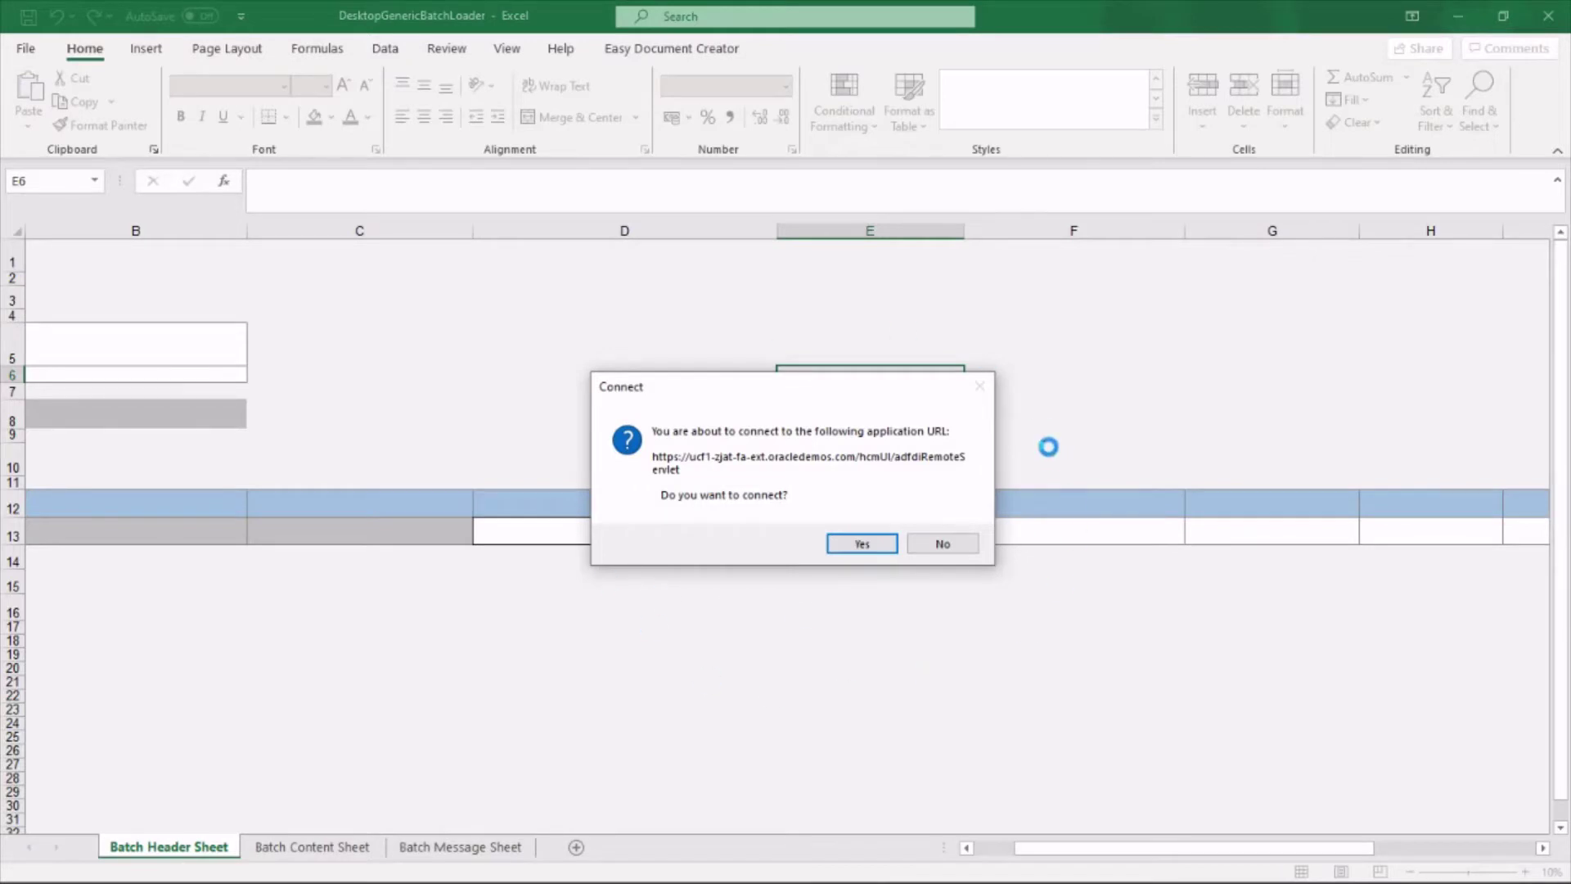
{"action": "left_click", "coordinate": [878, 546]}
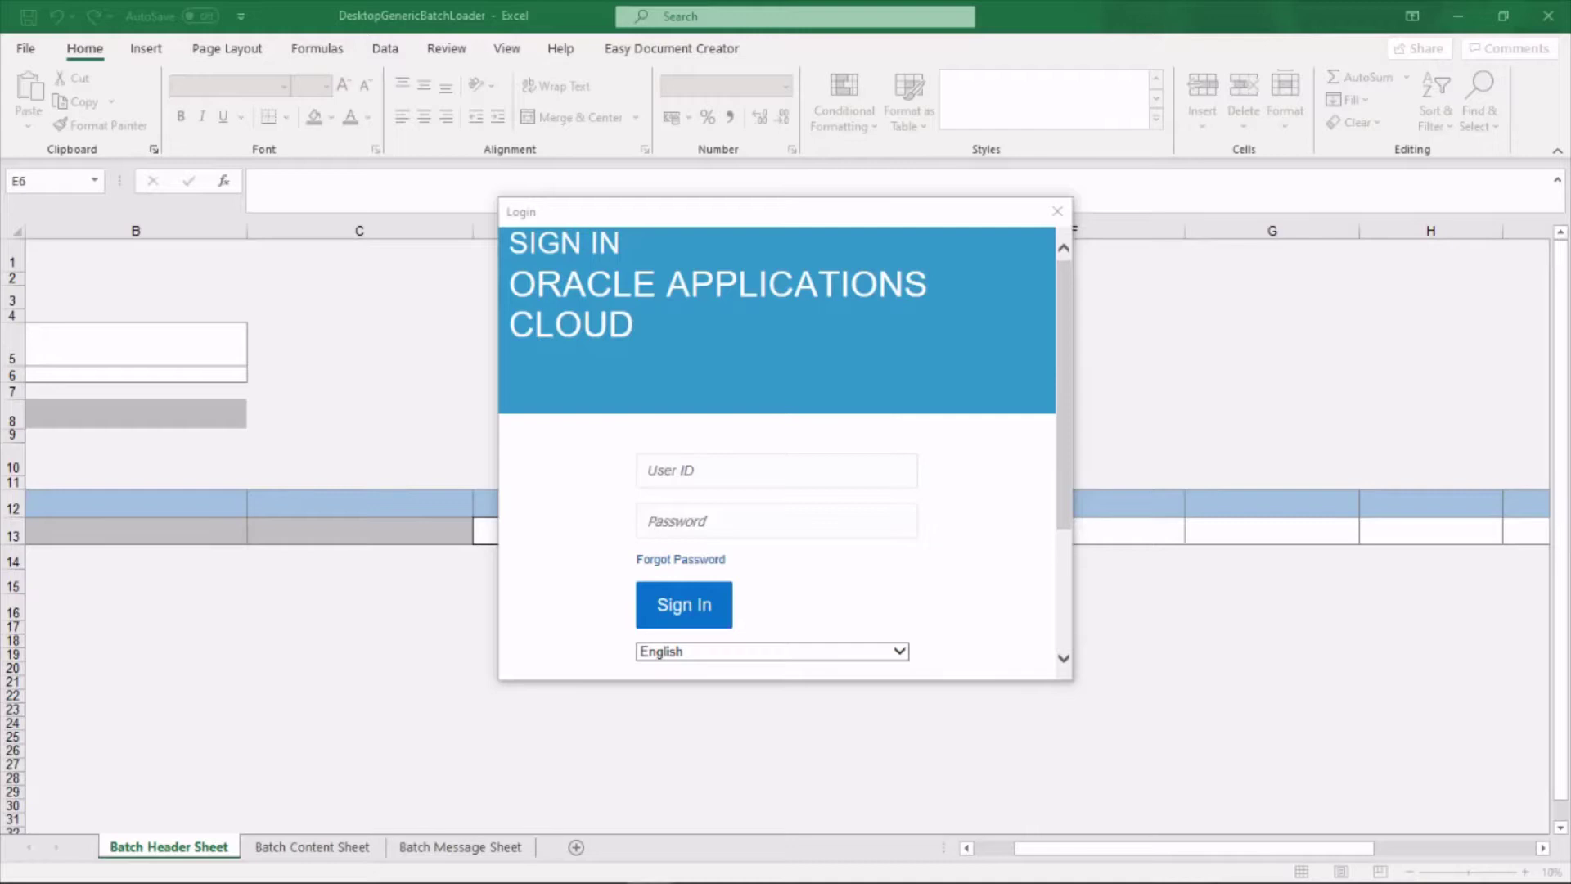
Enter the Oracle user ID and paste the account password in the Login window
{"action": "left_click", "coordinate": [784, 472]}
{"action": "type", "text": "BAN.BAN"}
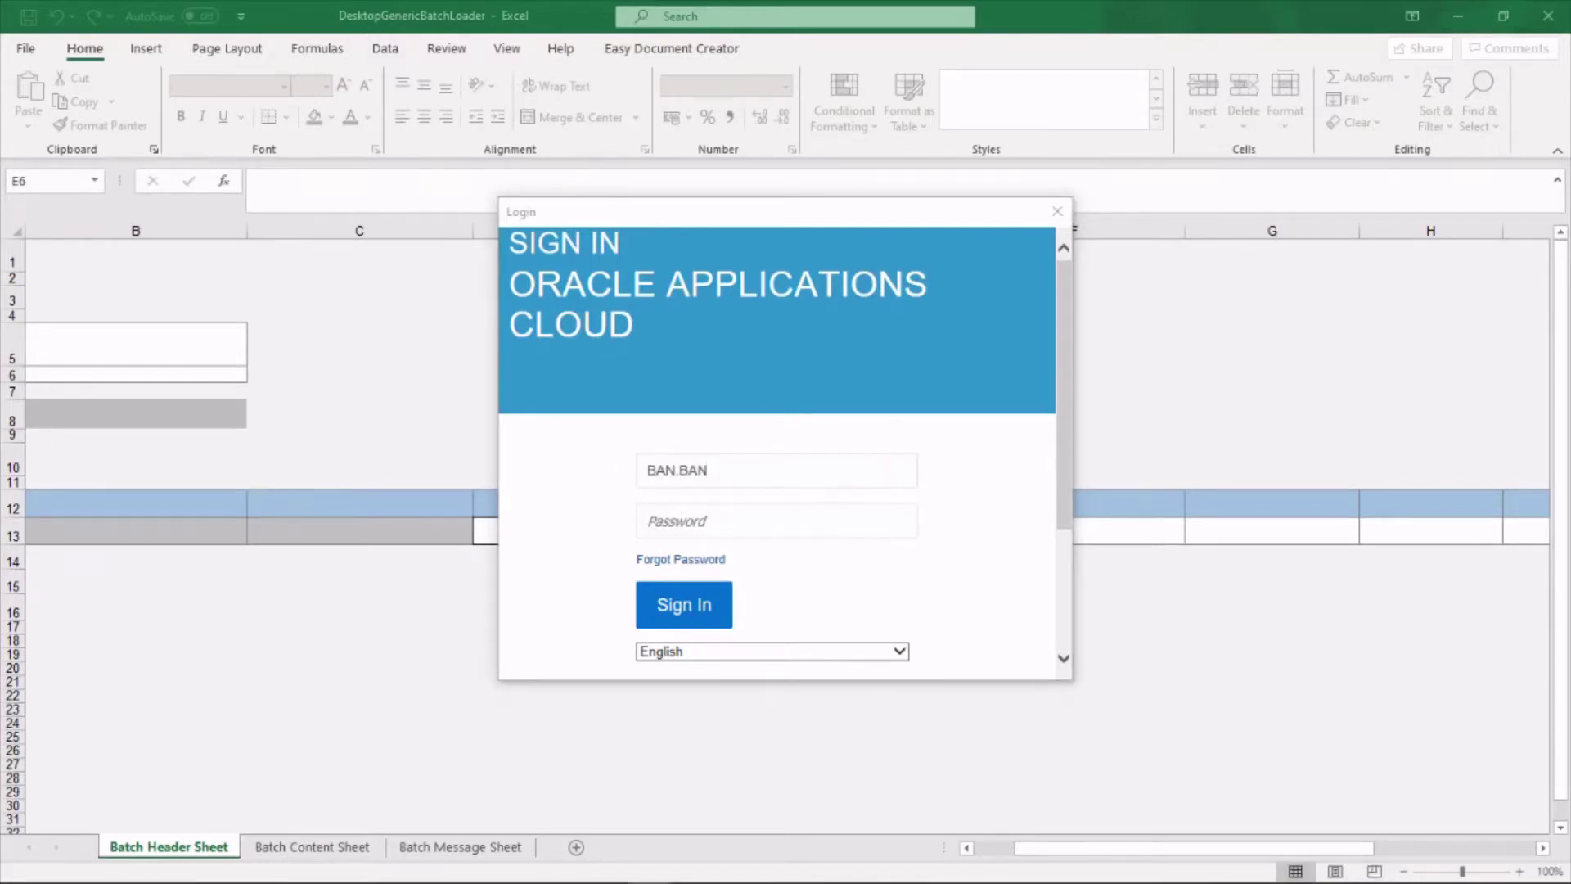
{"action": "left_click", "coordinate": [668, 529]}
{"action": "key", "text": "ctrl+v"}
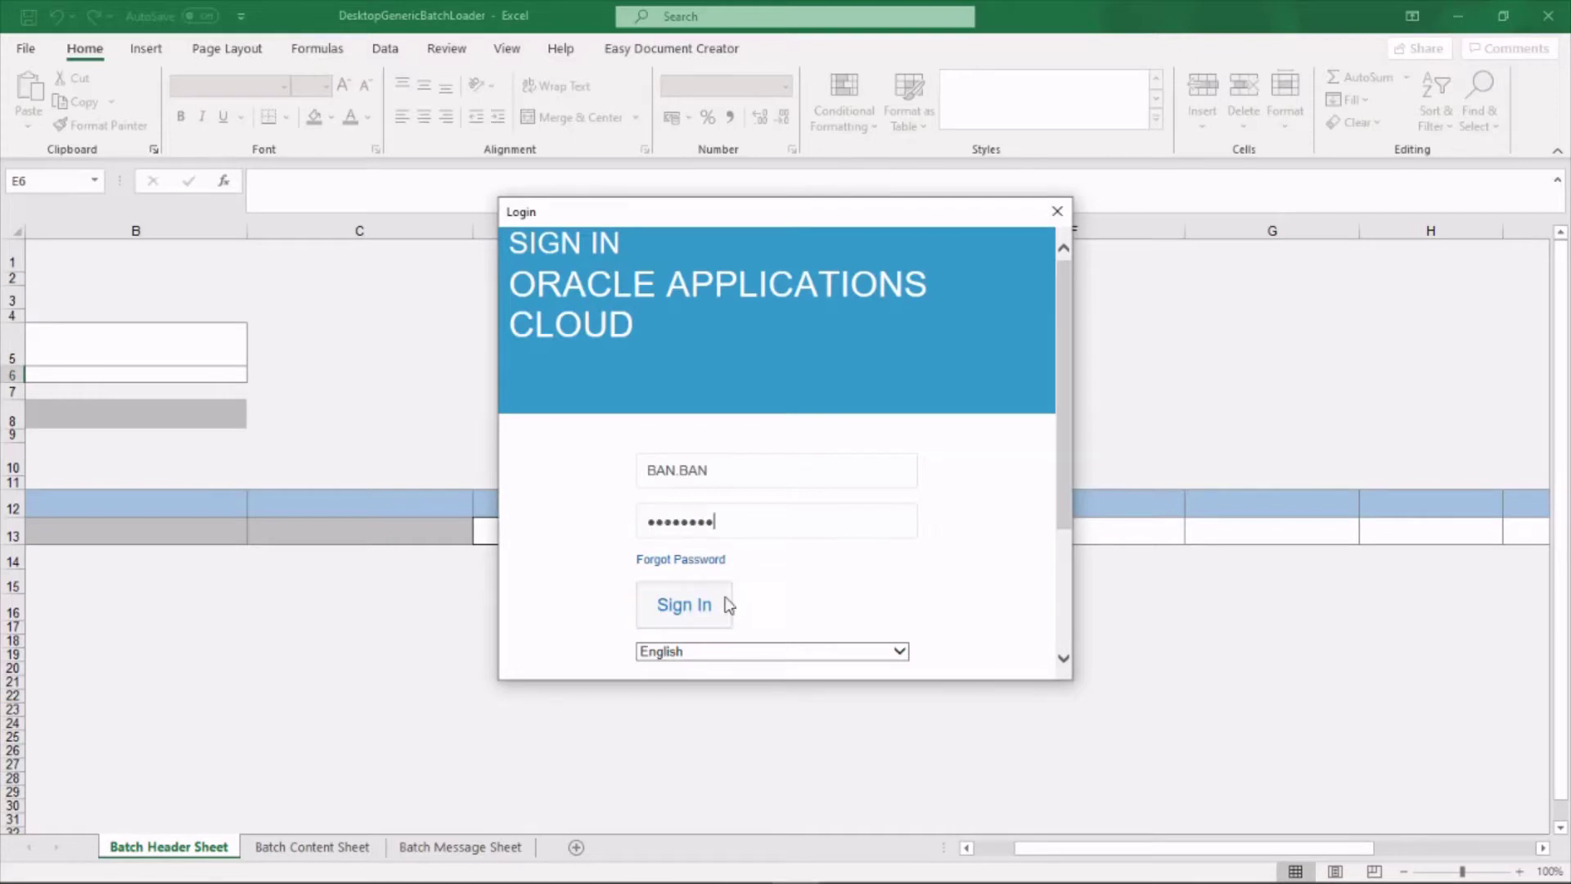
Sign in from the workbook and, once the Batch Header sheet loads, return to the browser
{"action": "left_click", "coordinate": [727, 605]}
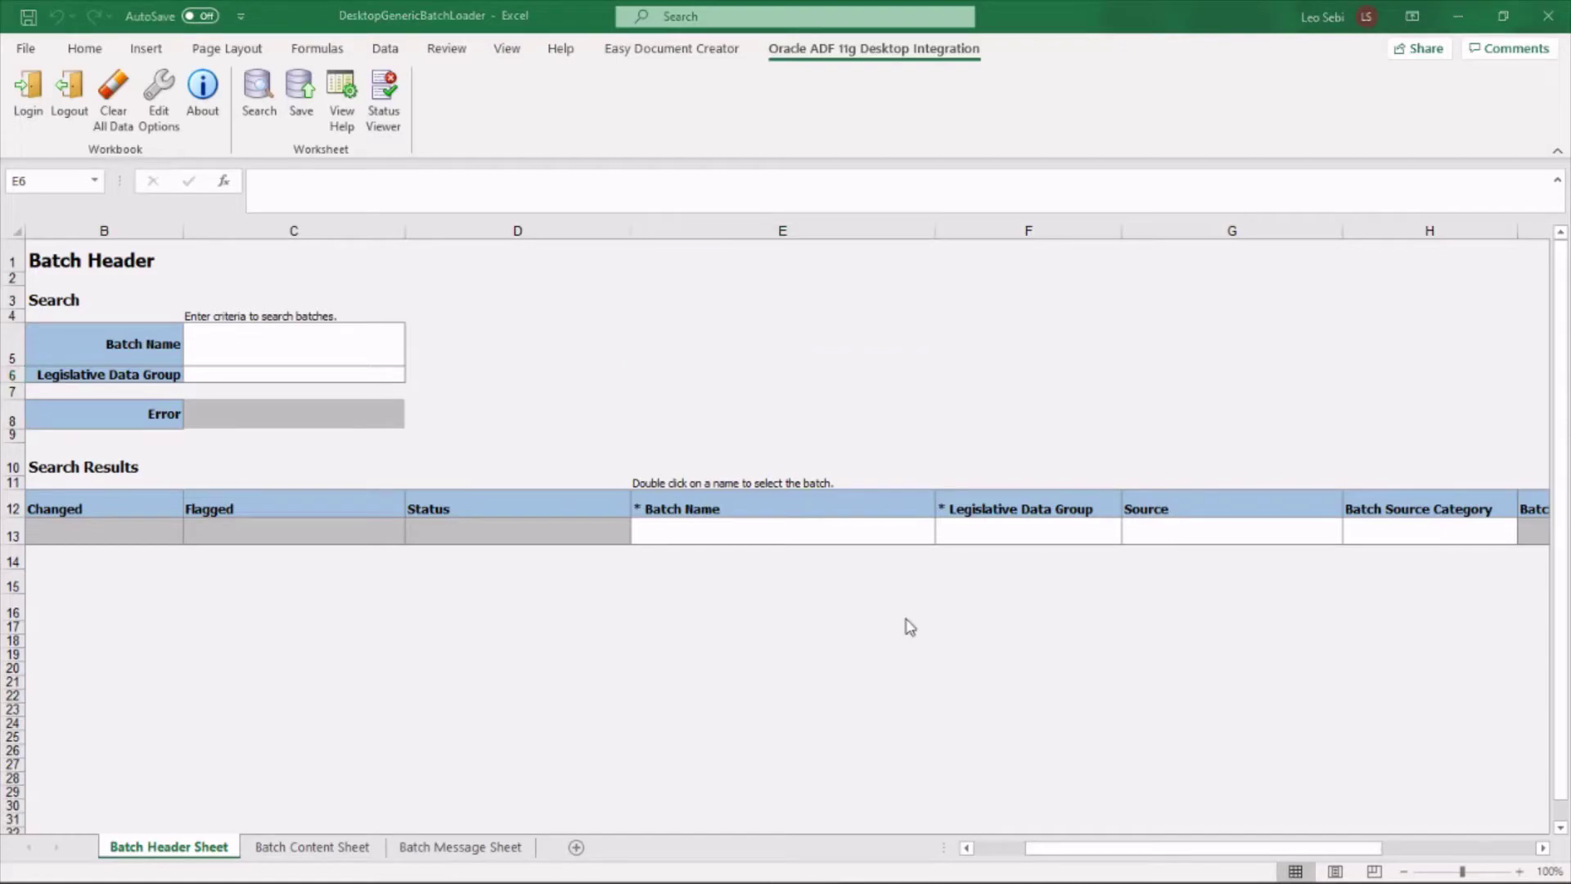
{"action": "key", "text": "alt+Tab"}
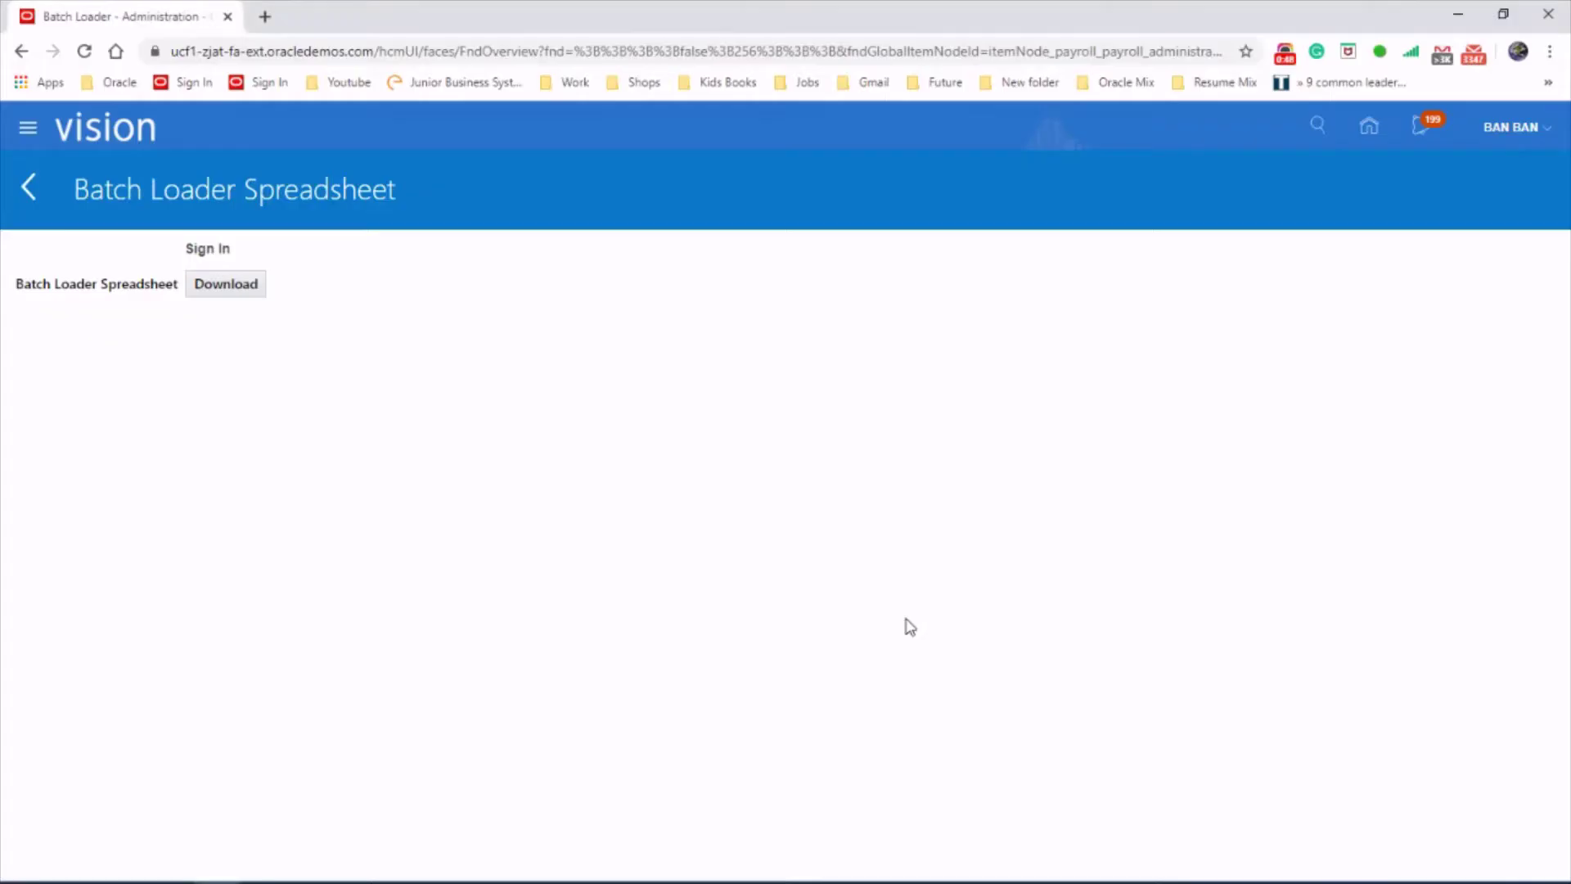
Find the employee in Person Management and copy their assignment number and legal employer Supremo US Legal Entity
{"action": "left_click", "coordinate": [30, 128]}
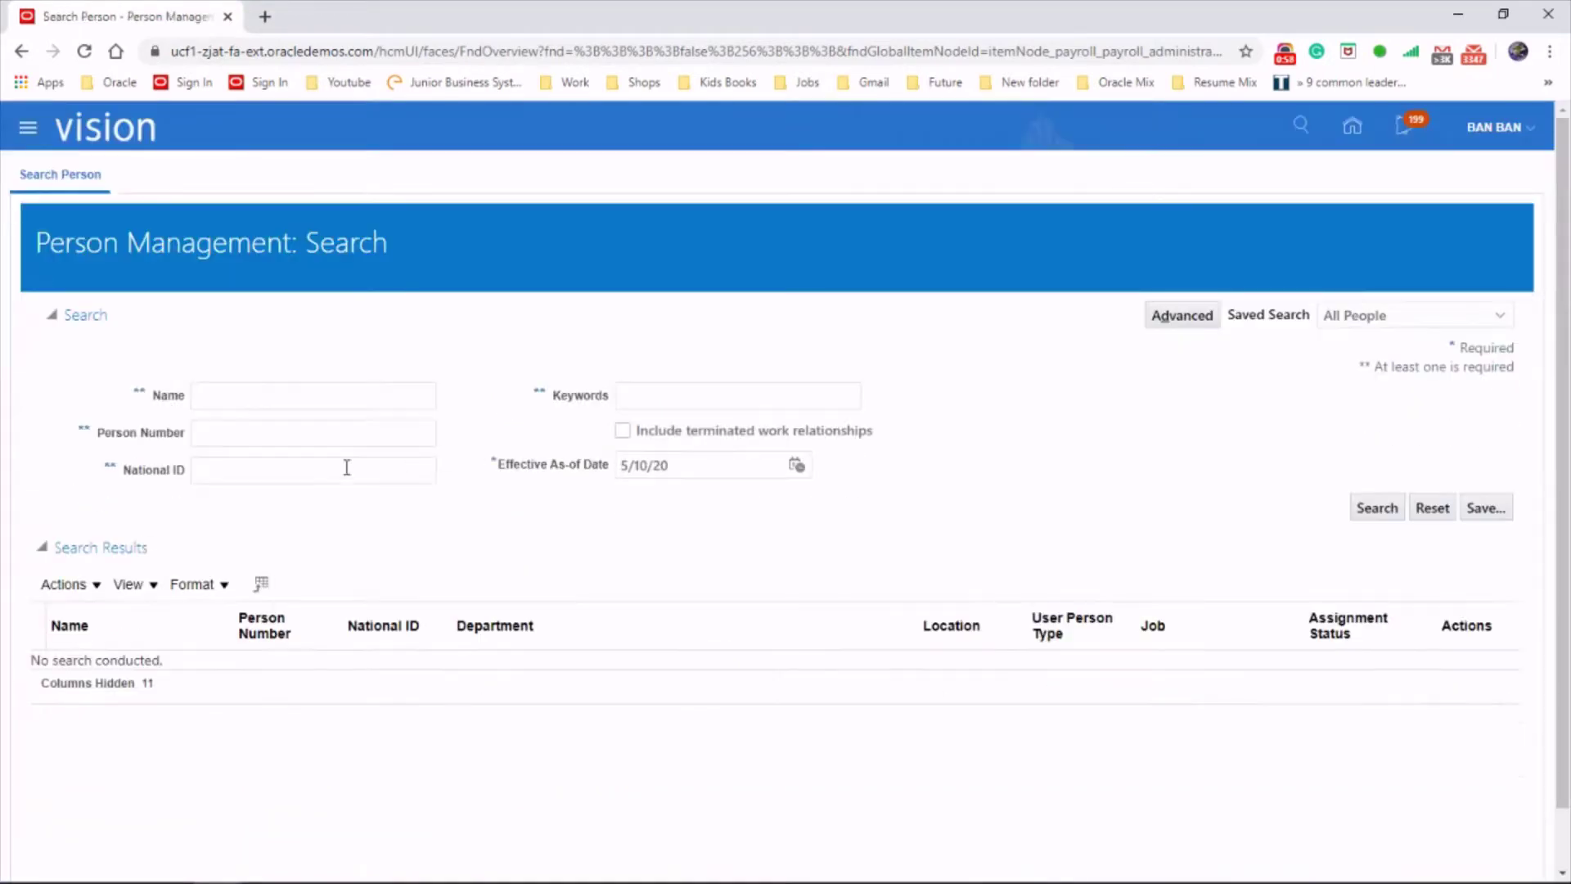
{"action": "left_click", "coordinate": [315, 397]}
{"action": "type", "text": "lee"}
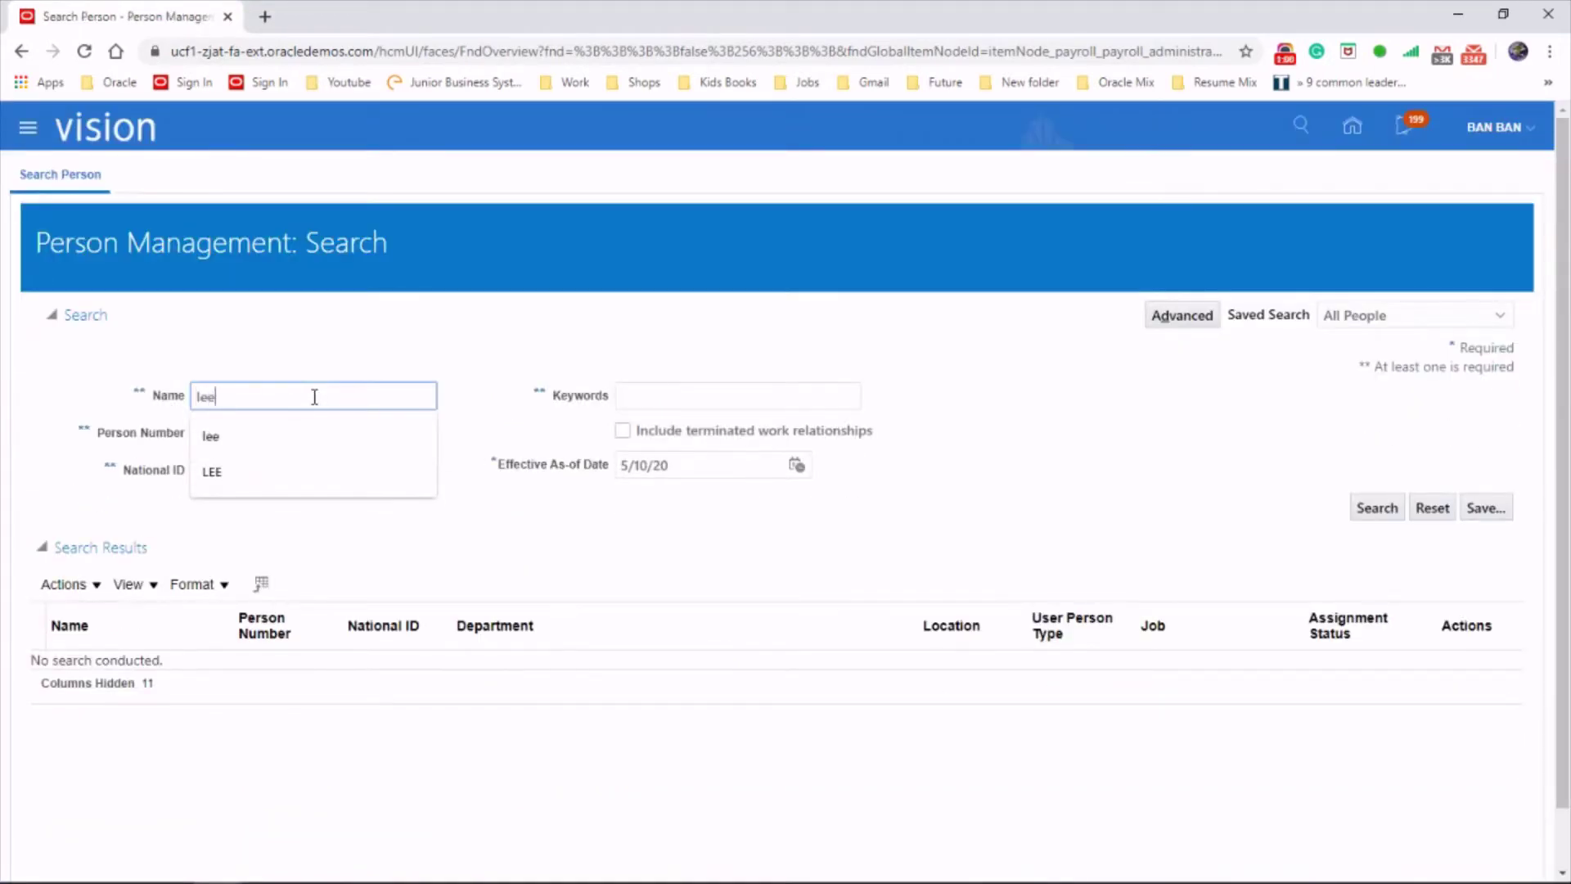
{"action": "key", "text": "Return"}
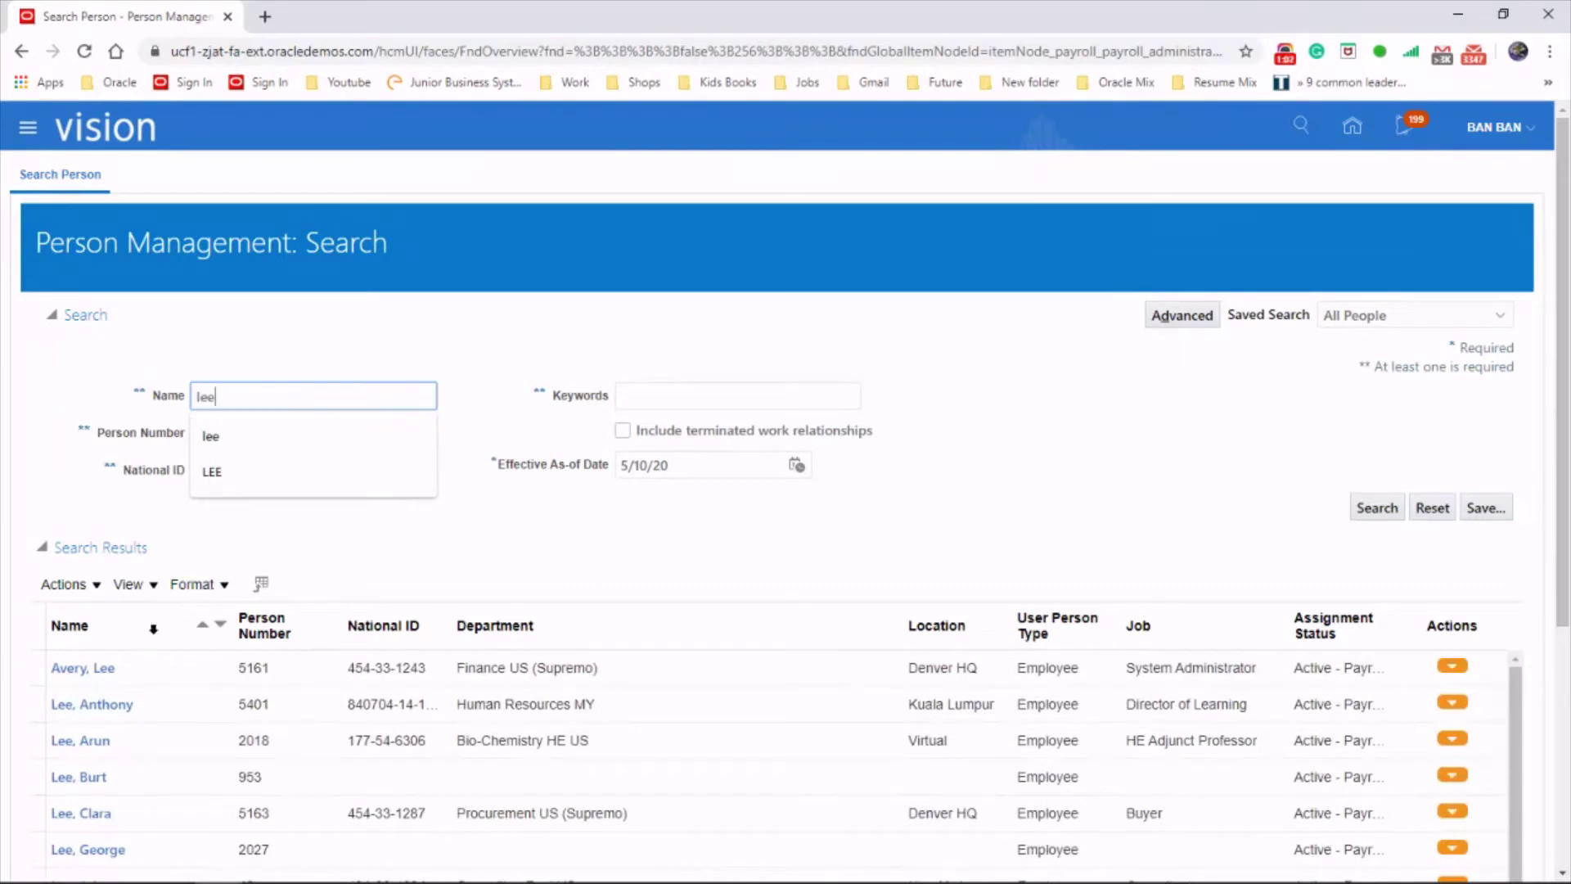
{"action": "left_click", "coordinate": [99, 669]}
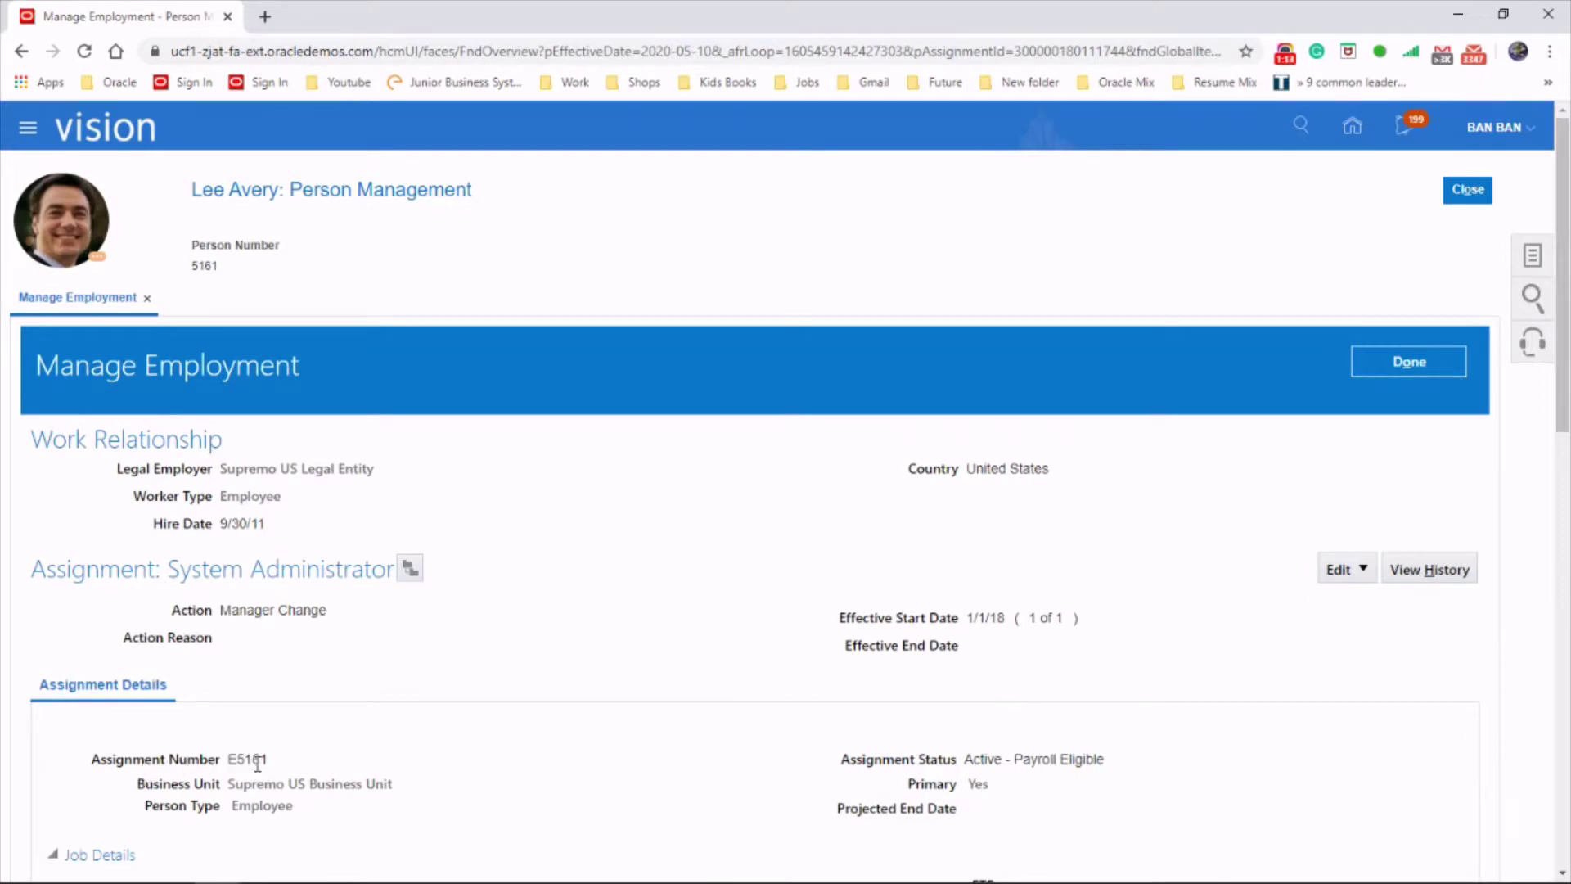
{"action": "left_click_drag", "start_coordinate": [231, 760], "coordinate": [274, 761]}
{"action": "left_click_drag", "start_coordinate": [223, 468], "coordinate": [373, 469]}
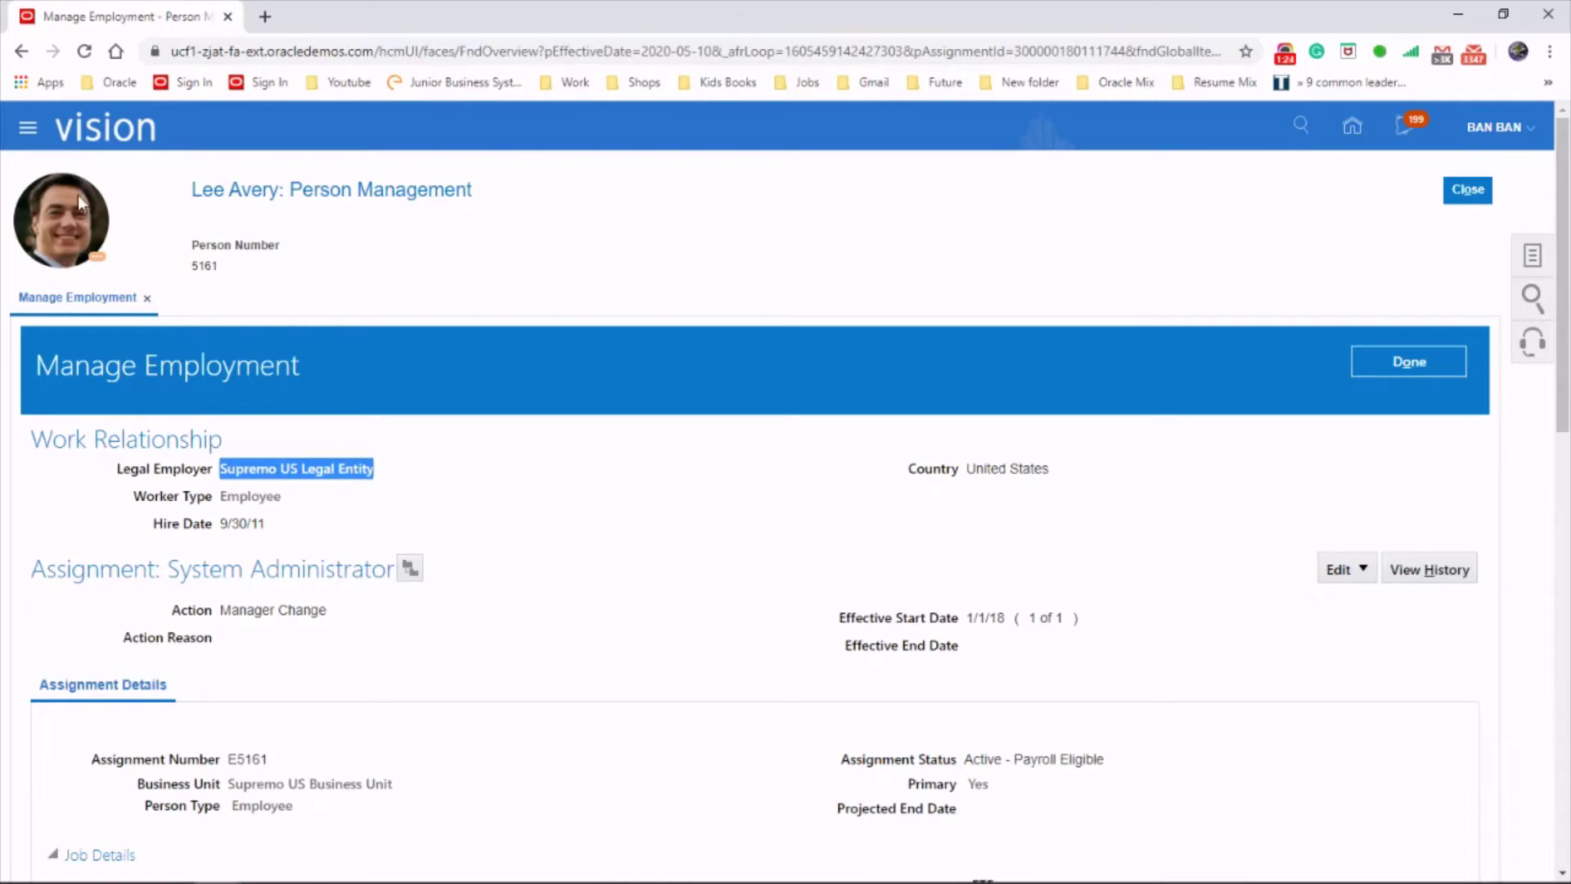
Search Manage Legal Entity HCM Information for Supremo US Legal Entity
{"action": "left_click", "coordinate": [31, 129]}
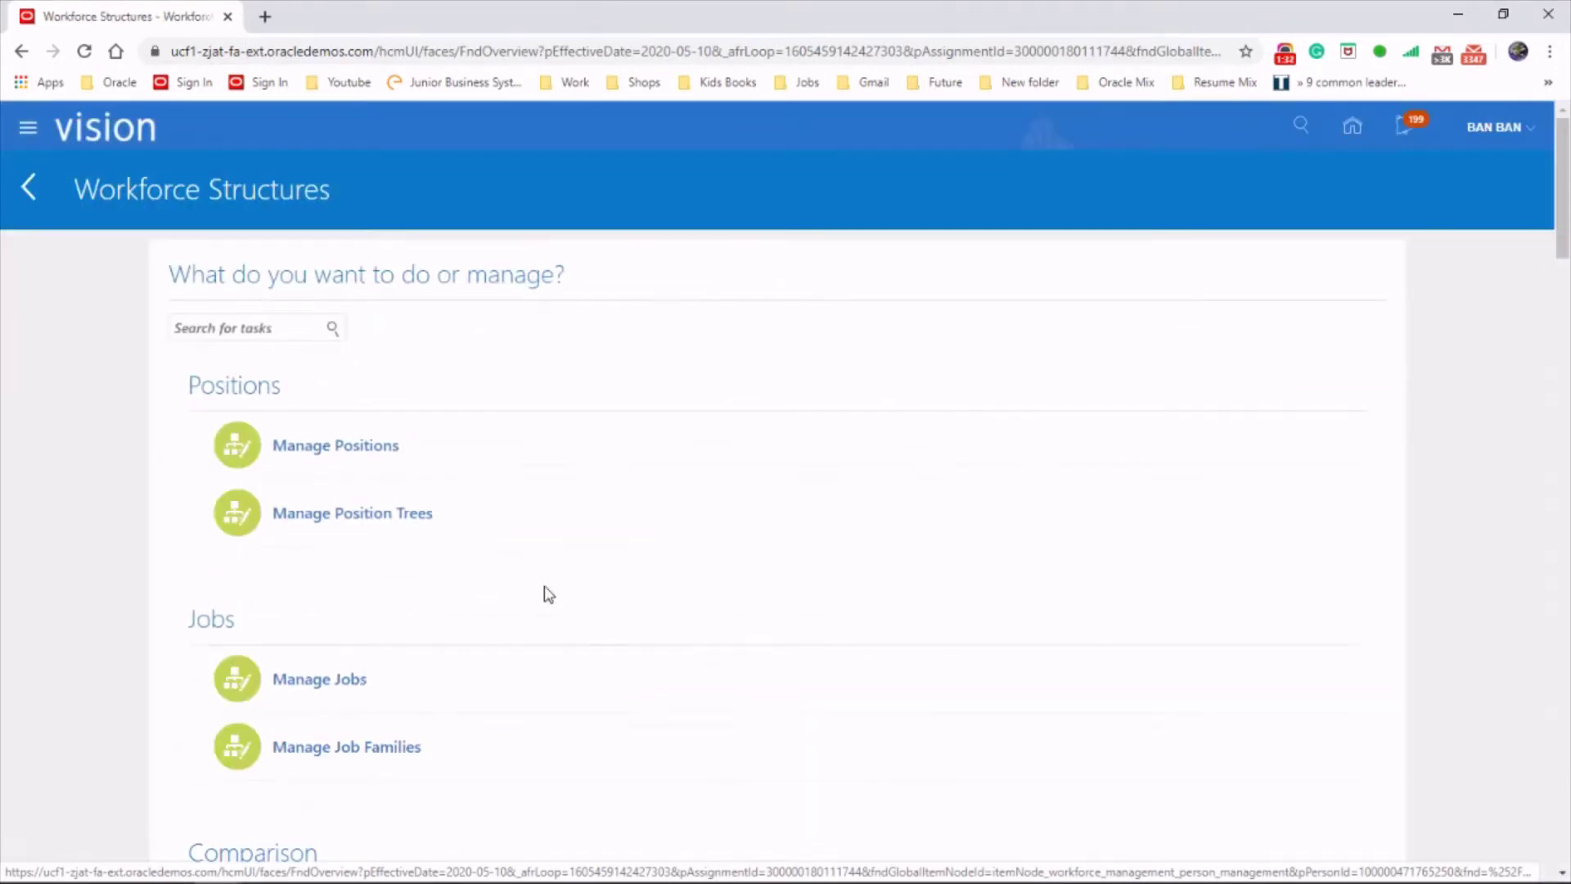
{"action": "scroll", "coordinate": [541, 617], "scroll_direction": "down", "scroll_amount": 8}
{"action": "scroll", "coordinate": [539, 632], "scroll_direction": "down", "scroll_amount": 8}
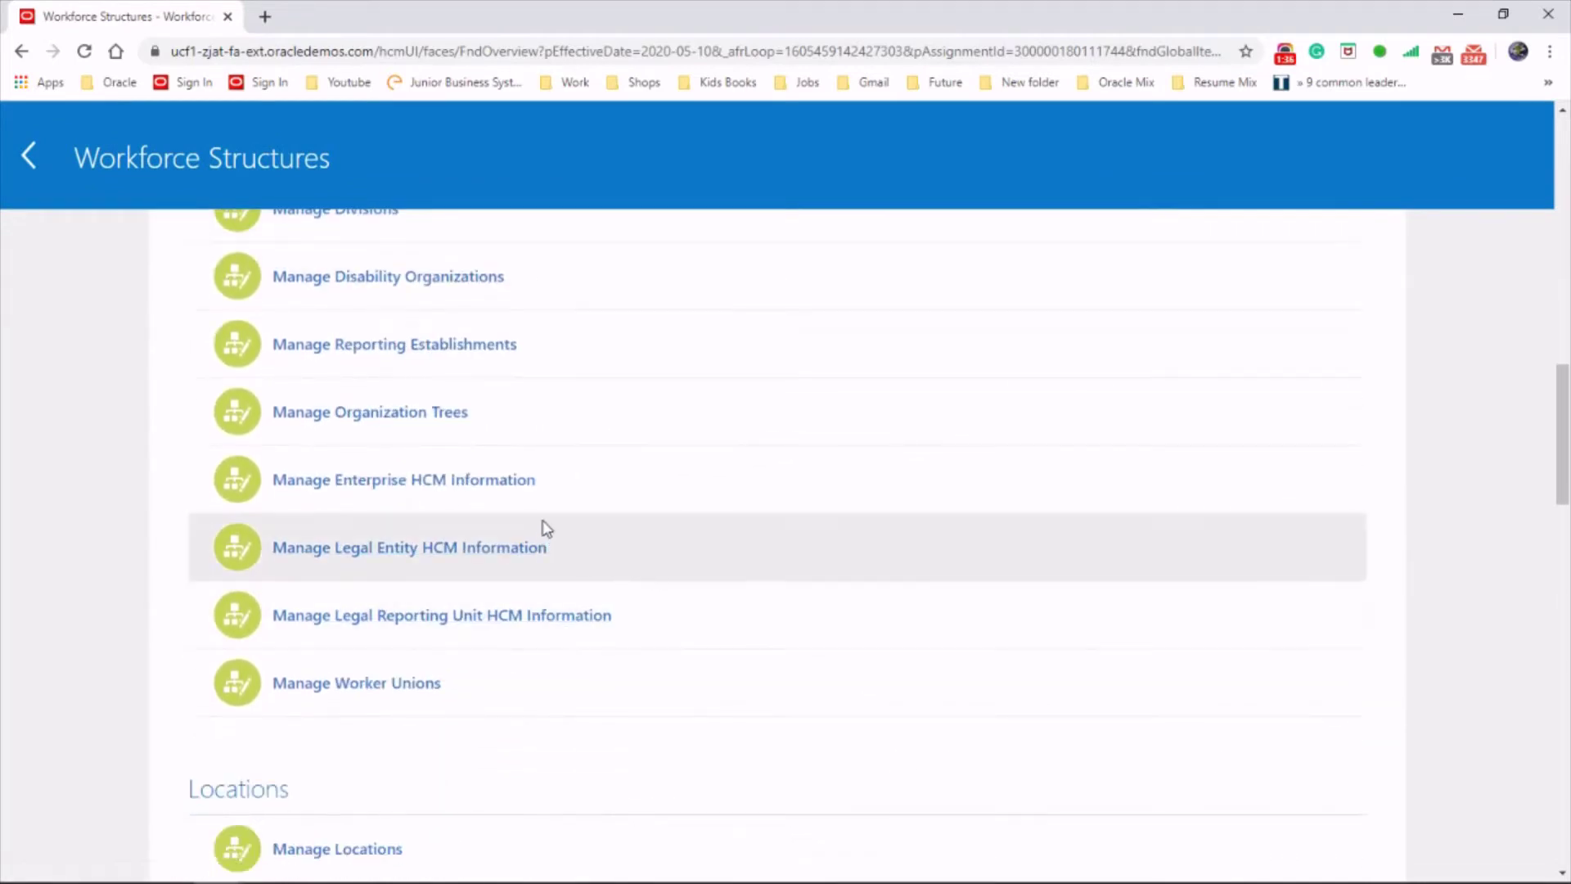
{"action": "left_click", "coordinate": [518, 553]}
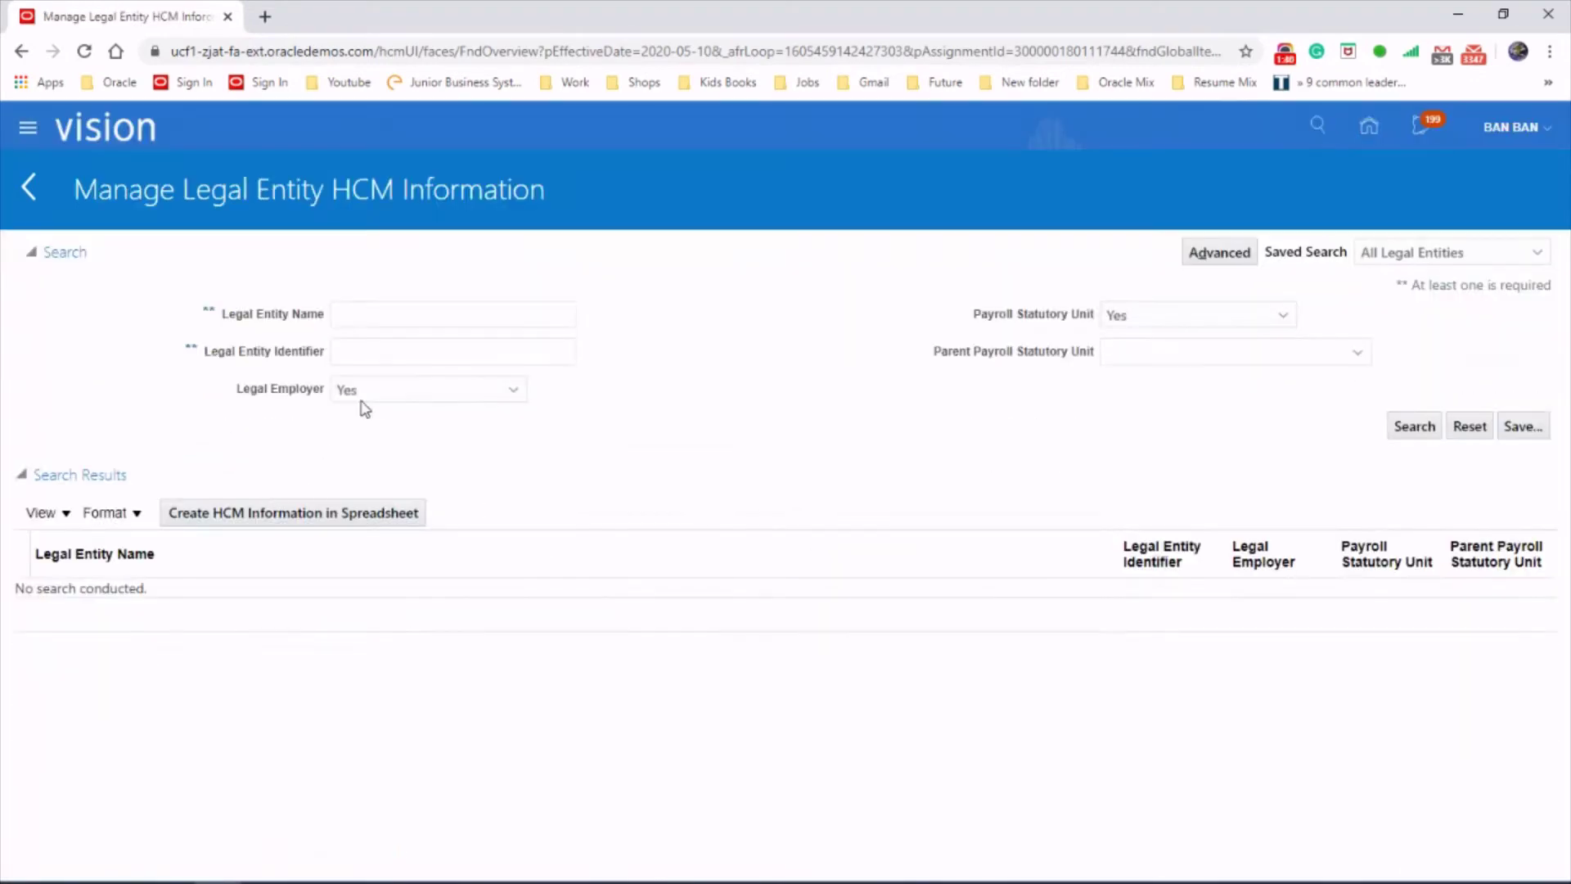
{"action": "left_click", "coordinate": [386, 318]}
{"action": "left_click", "coordinate": [391, 355]}
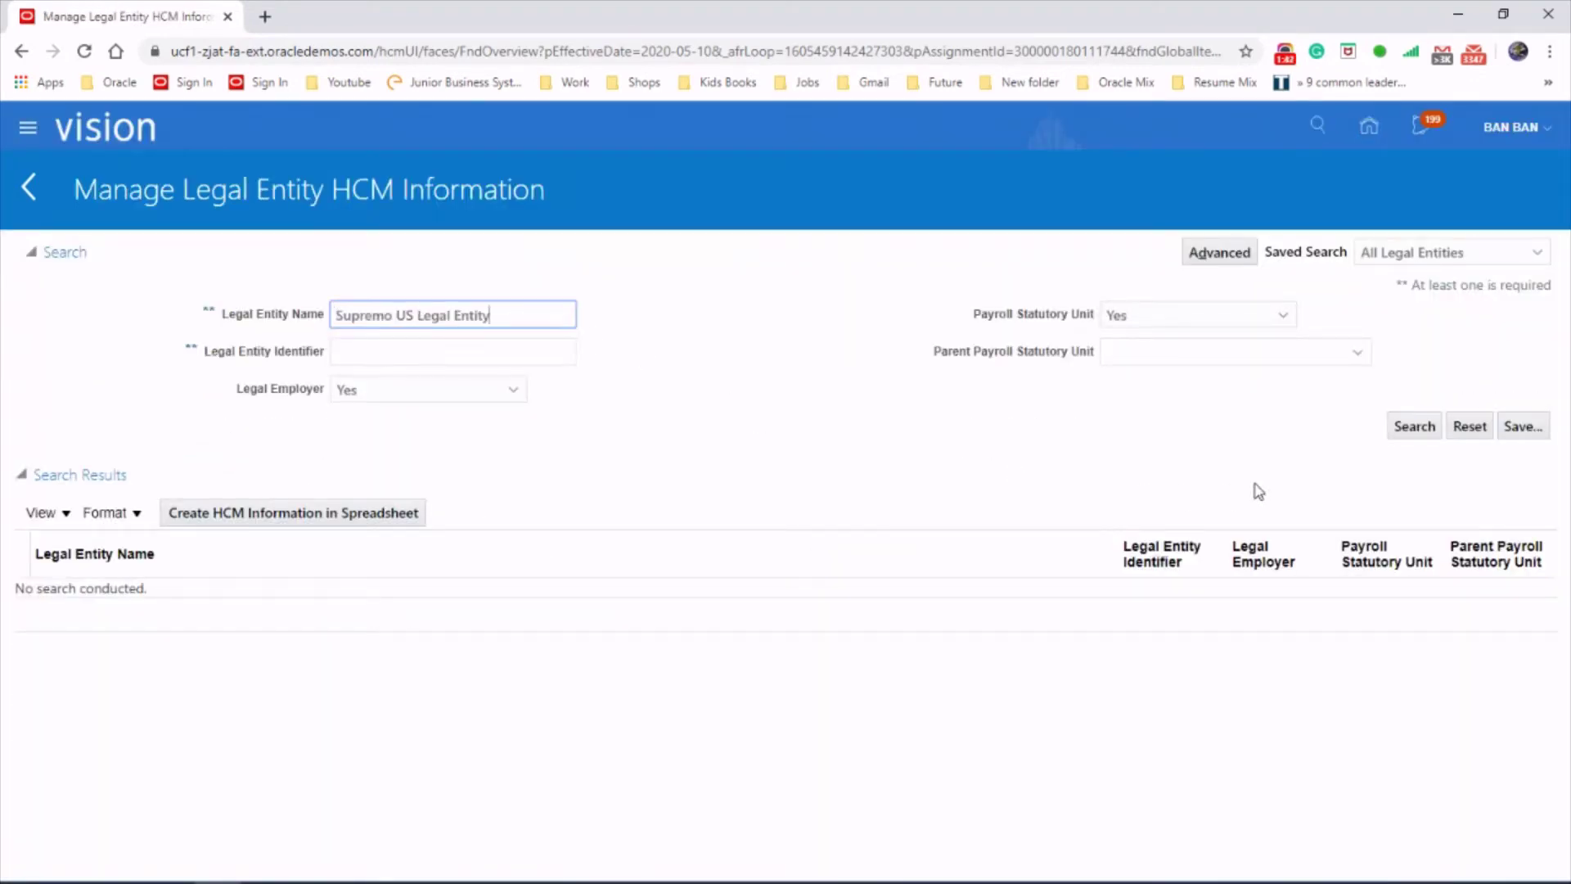
{"action": "left_click", "coordinate": [1393, 428]}
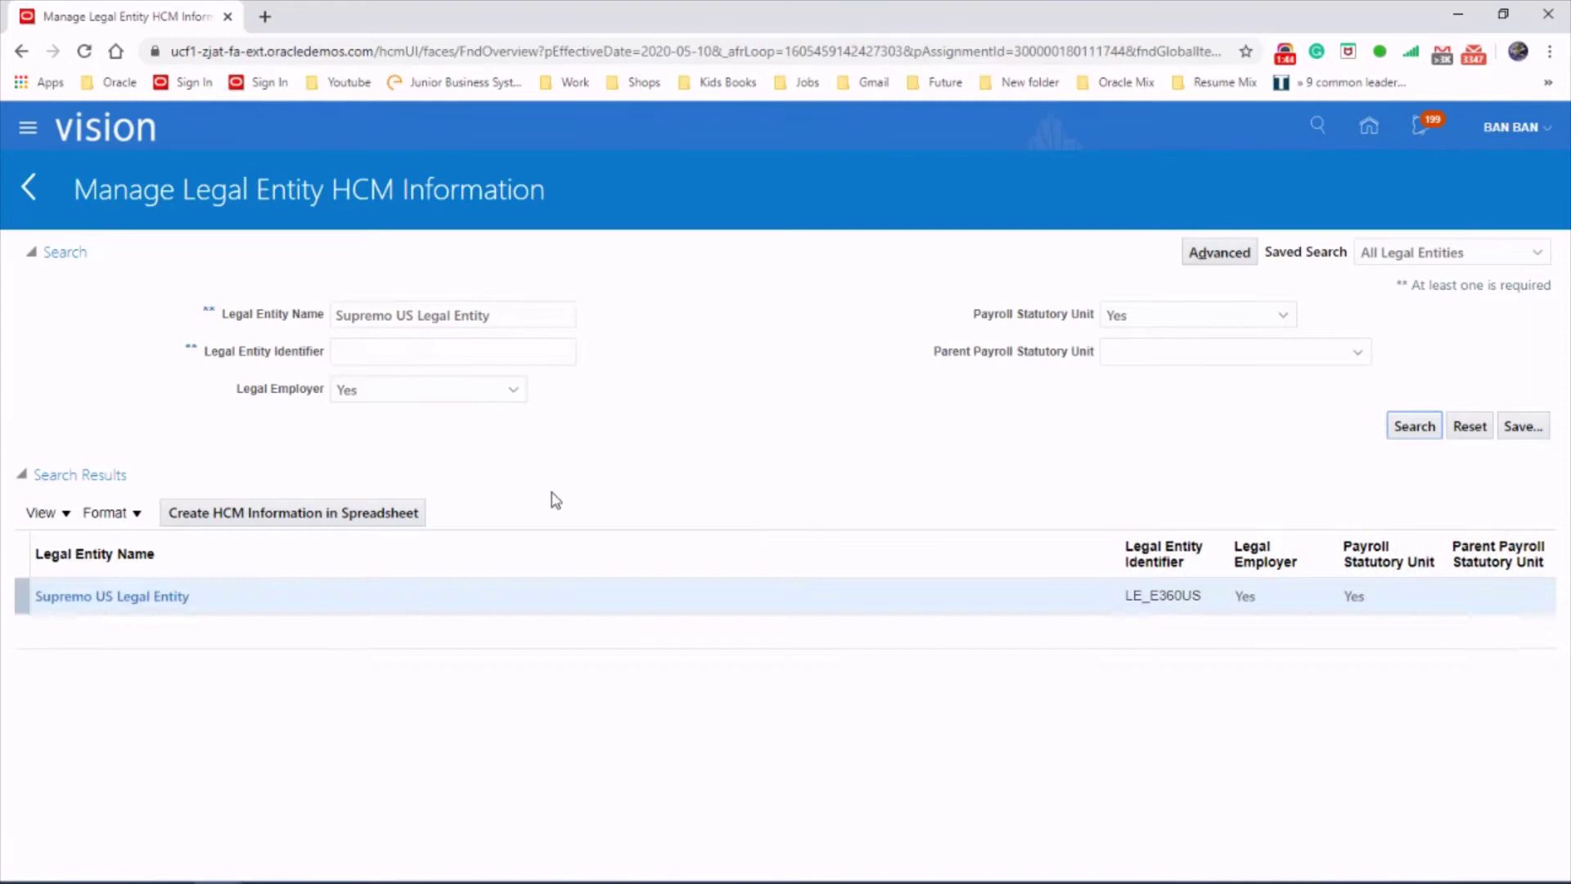
Open the entity's Payroll Statutory Unit details and copy US Legislative Data Group
{"action": "left_click", "coordinate": [130, 599]}
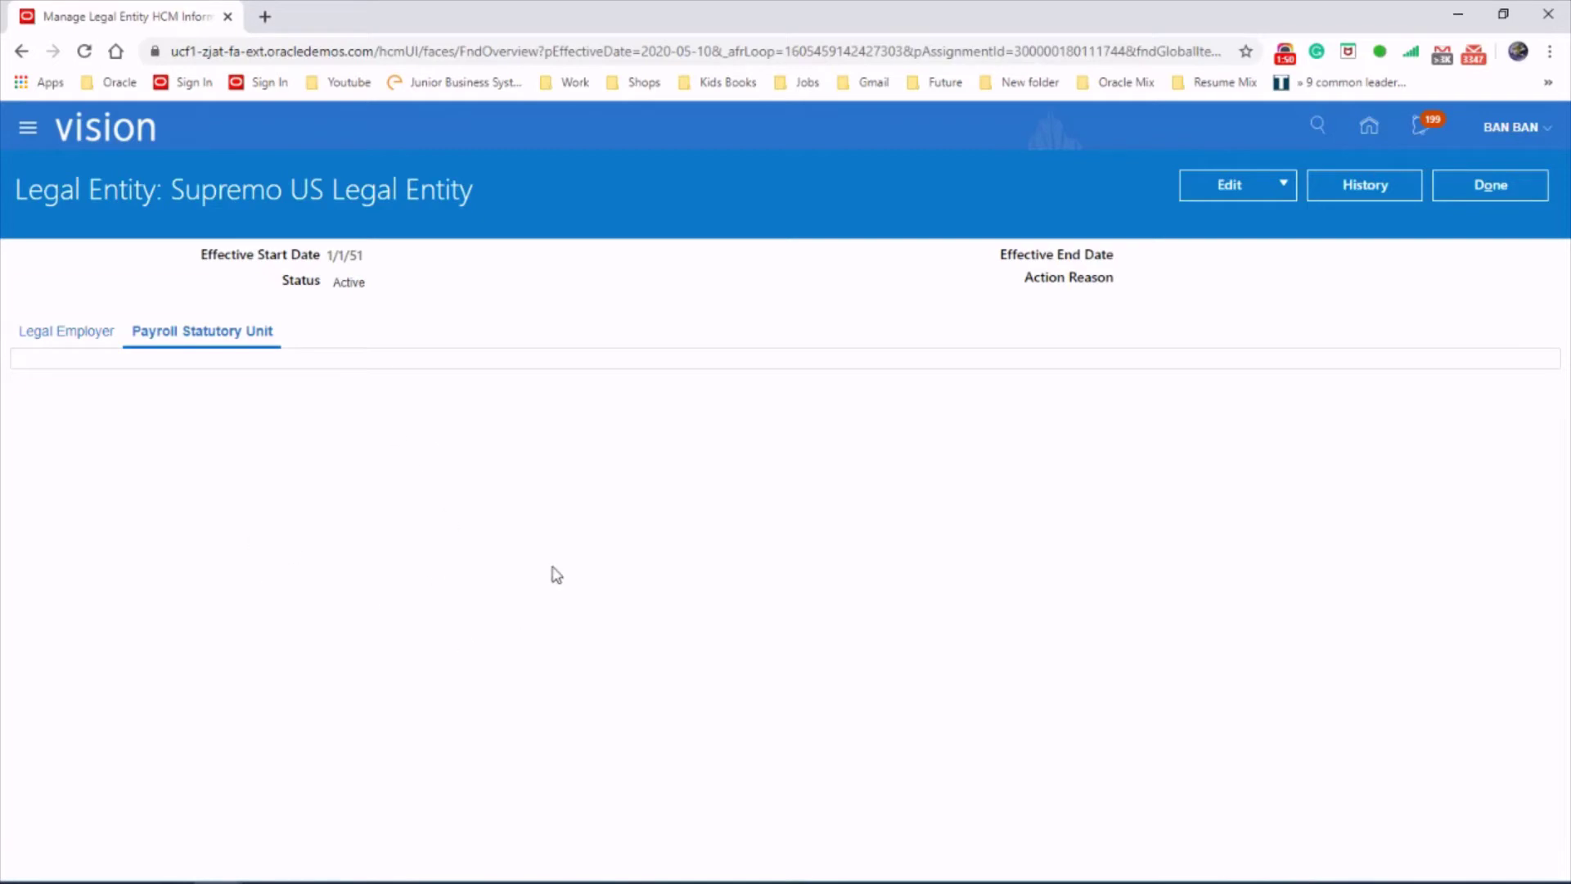
{"action": "left_click", "coordinate": [76, 335]}
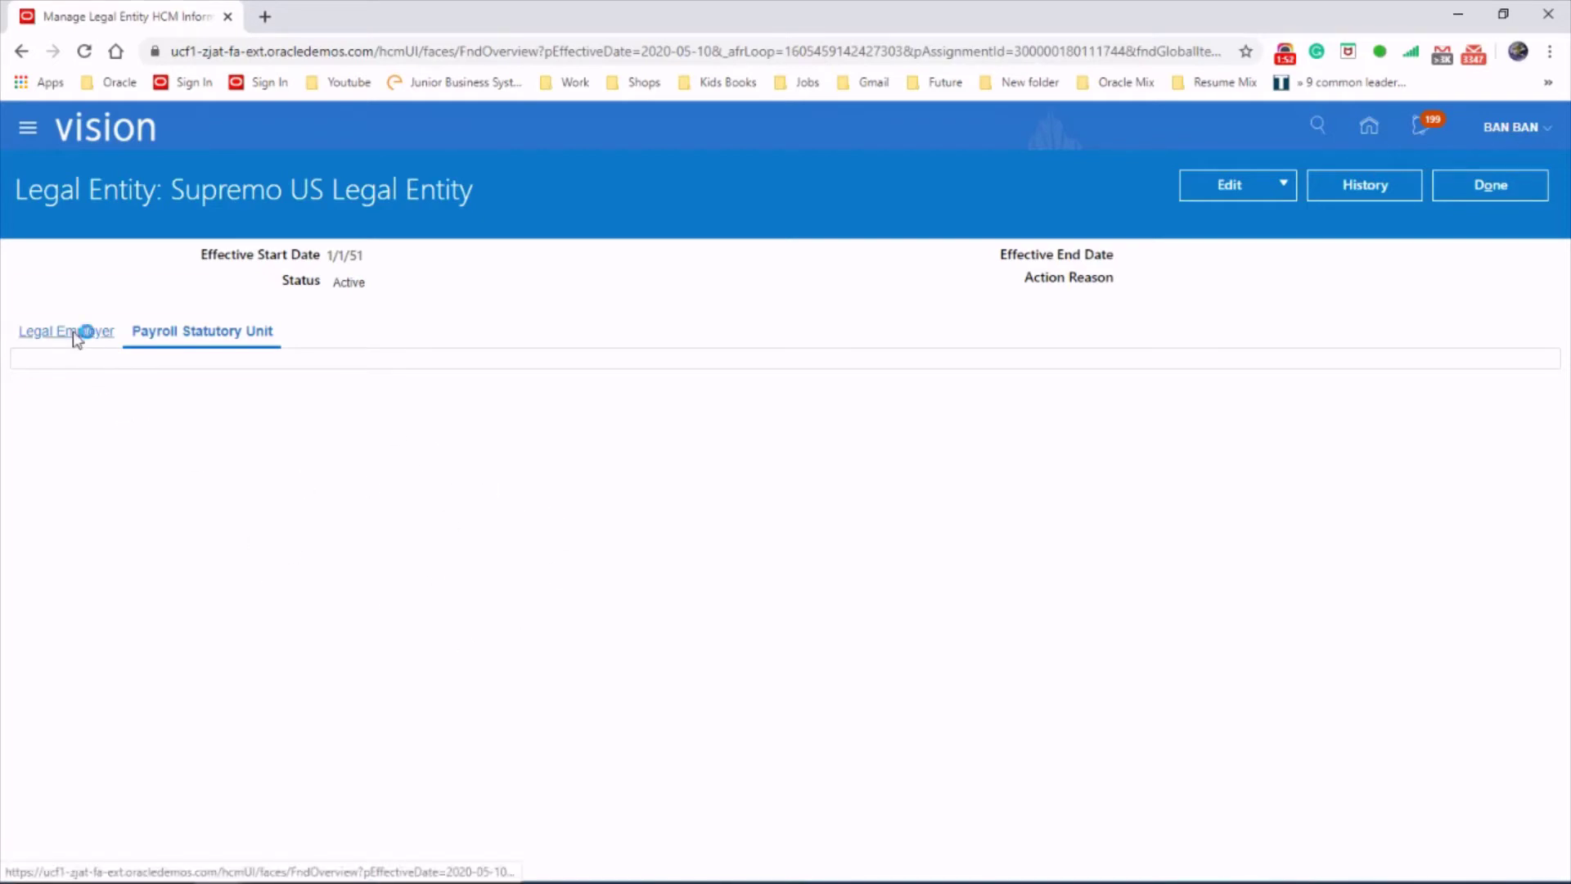
{"action": "left_click", "coordinate": [207, 336]}
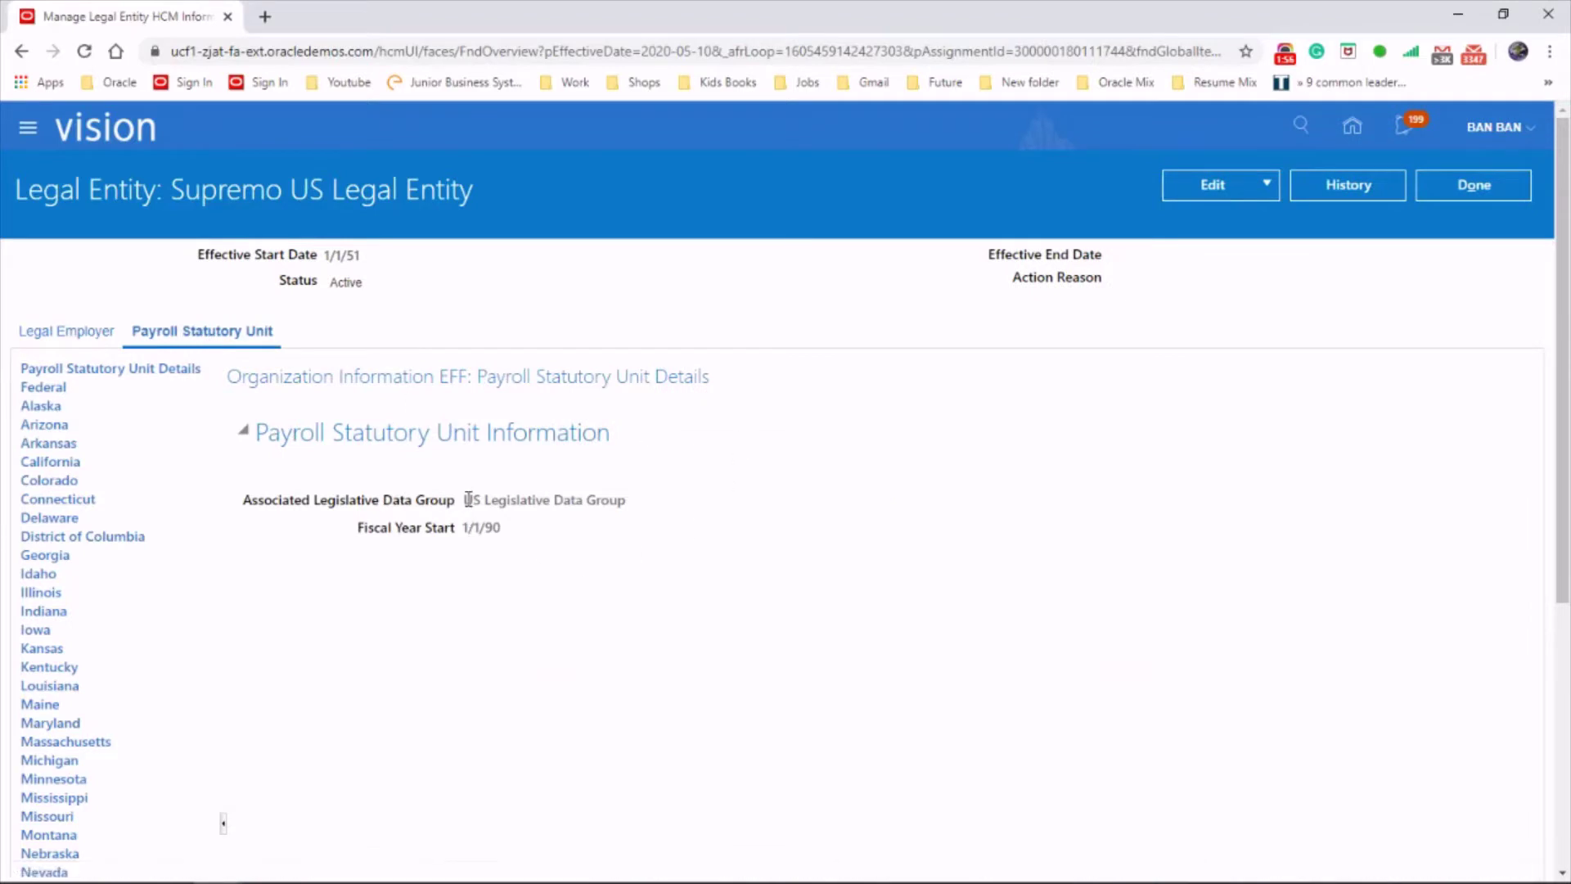
{"action": "left_click_drag", "start_coordinate": [467, 500], "coordinate": [632, 501]}
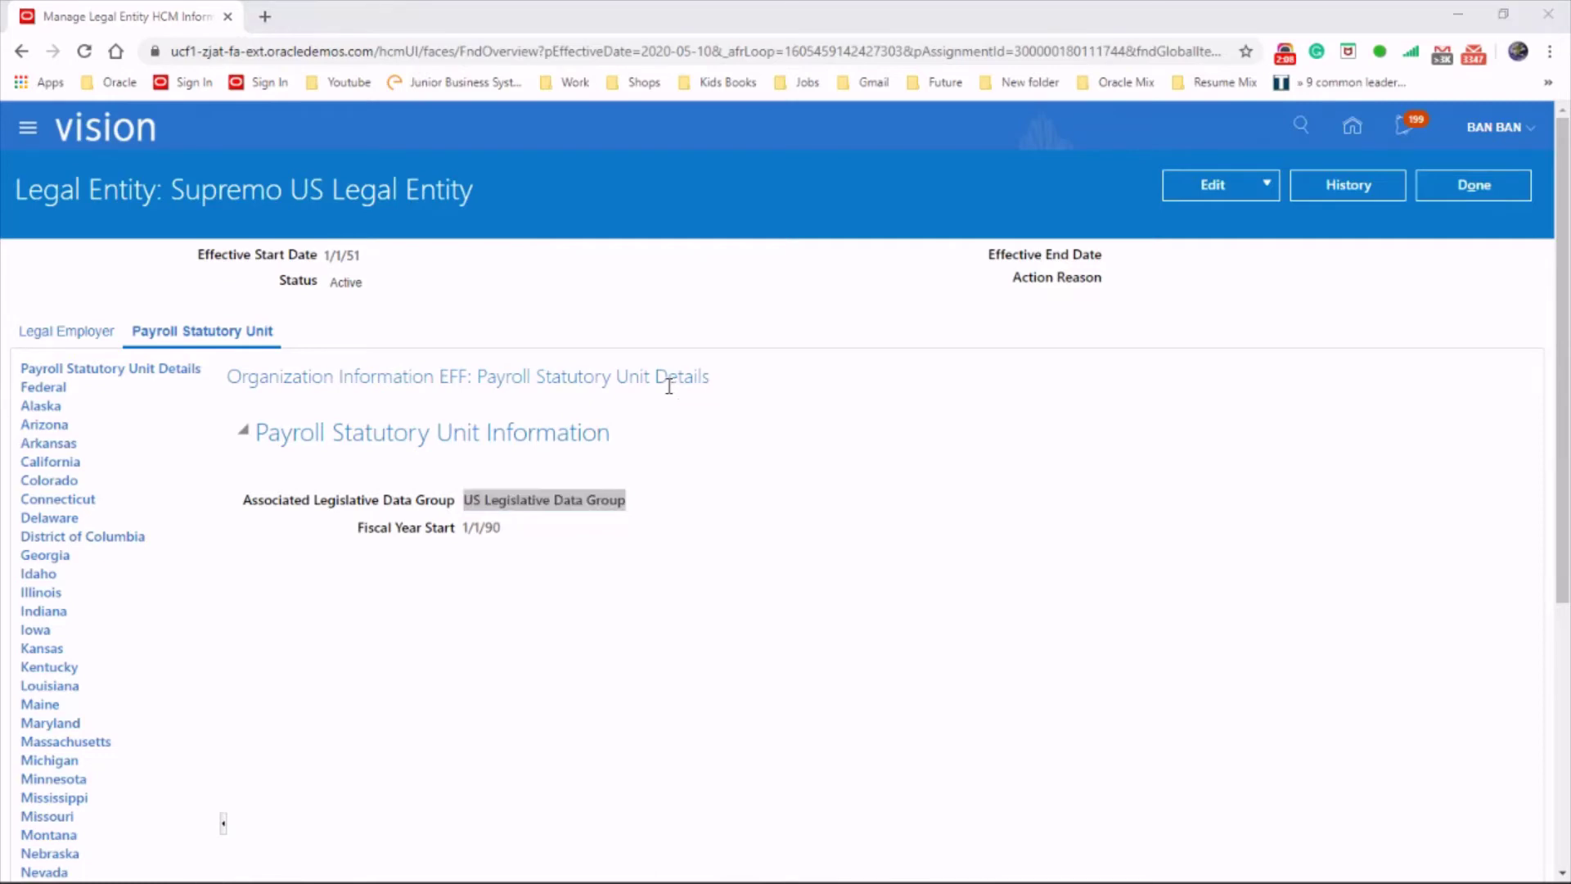
In Excel, add a batch row named BMW_PAYROLL_LOADER_01 with US Legislative Data Group
{"action": "key", "text": "alt+Tab"}
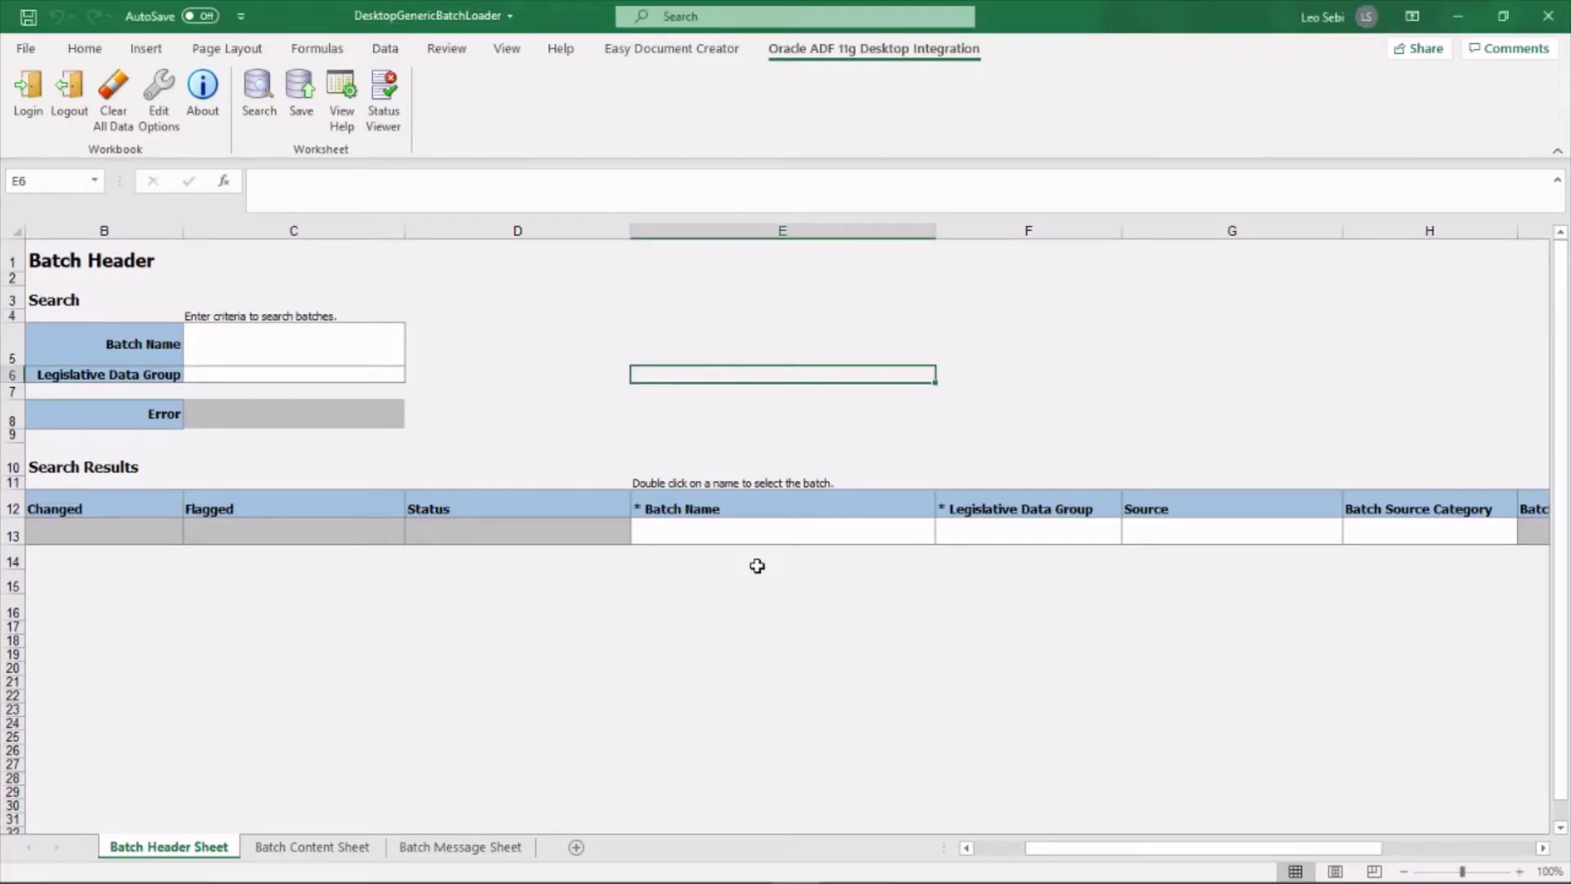
{"action": "left_click", "coordinate": [725, 533]}
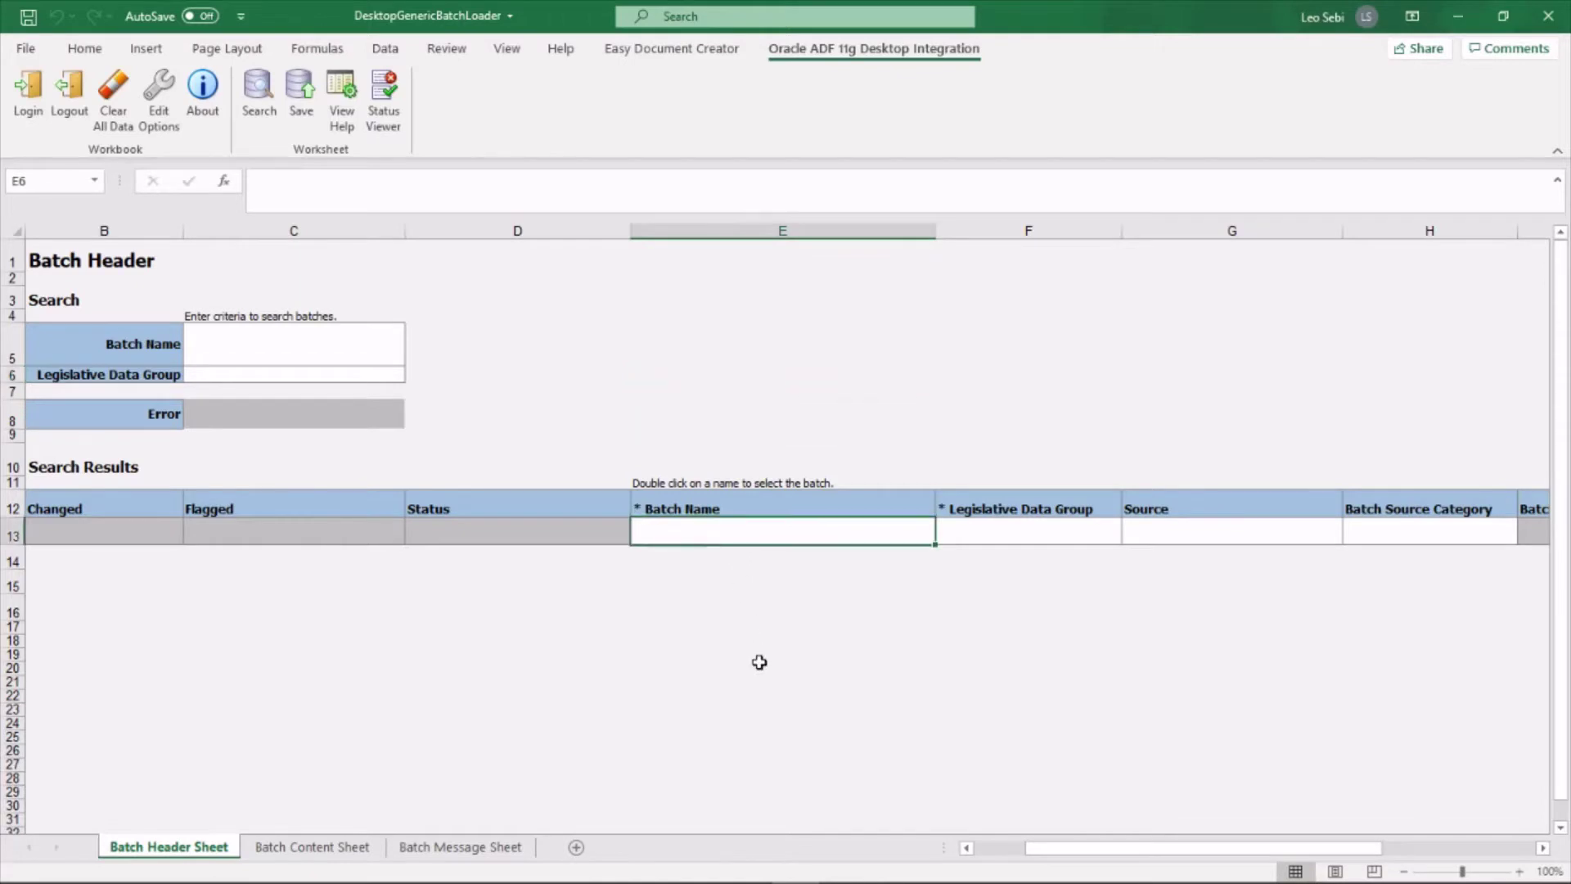
{"action": "type", "text": "BMW_"}
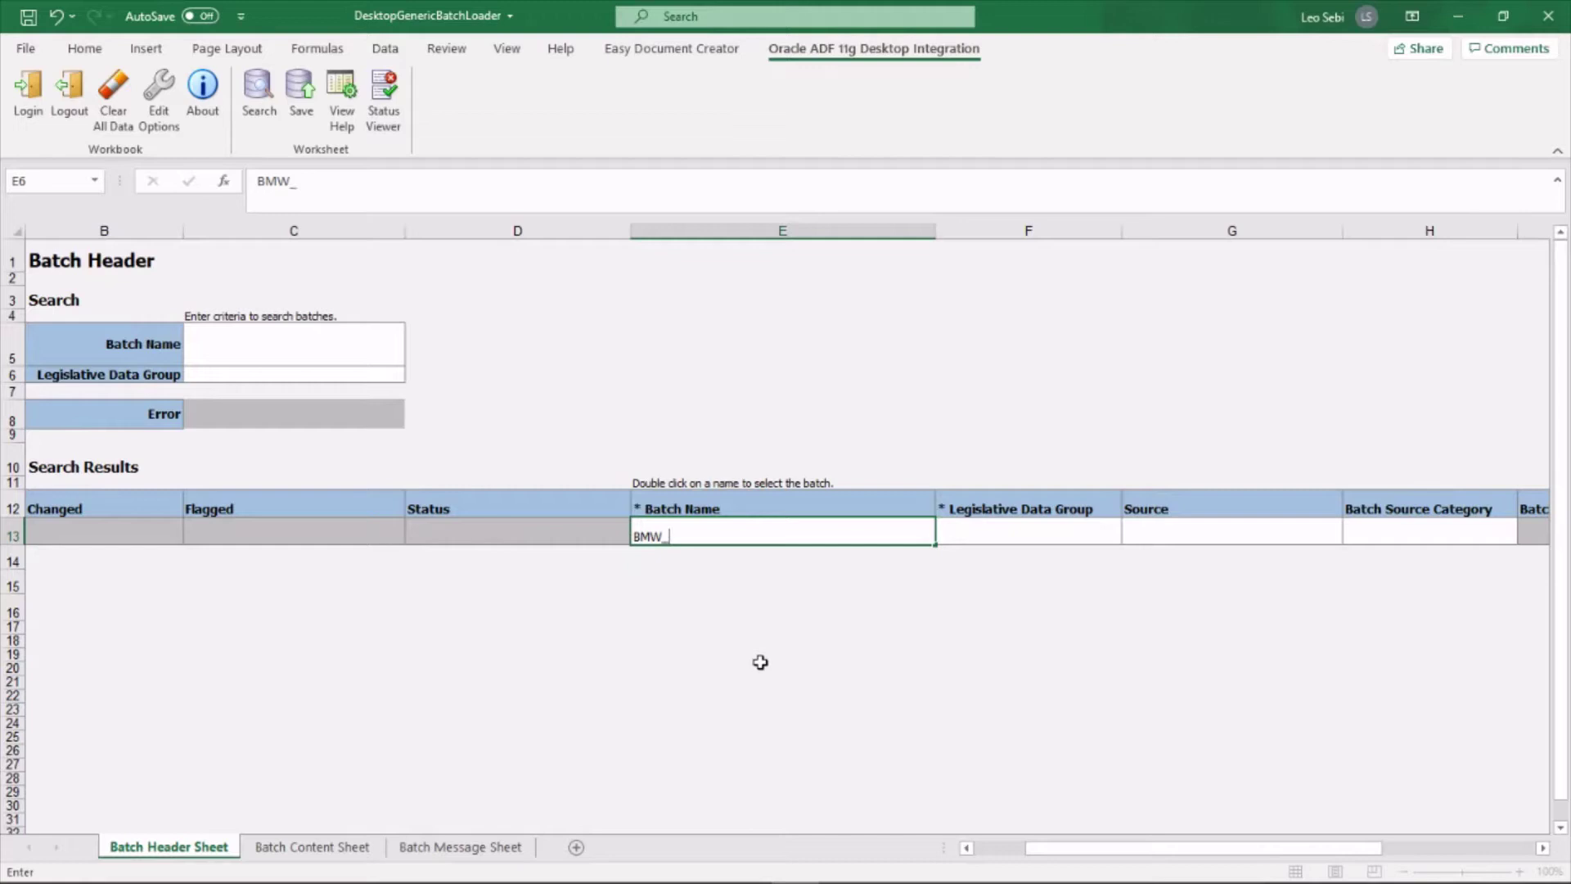
{"action": "key", "text": "BackSpace"}
{"action": "key", "text": "BackSpace"}
{"action": "type", "text": "PAYROLL_LOADE"}
{"action": "key", "text": "BackSpace"}
{"action": "key", "text": "BackSpace"}
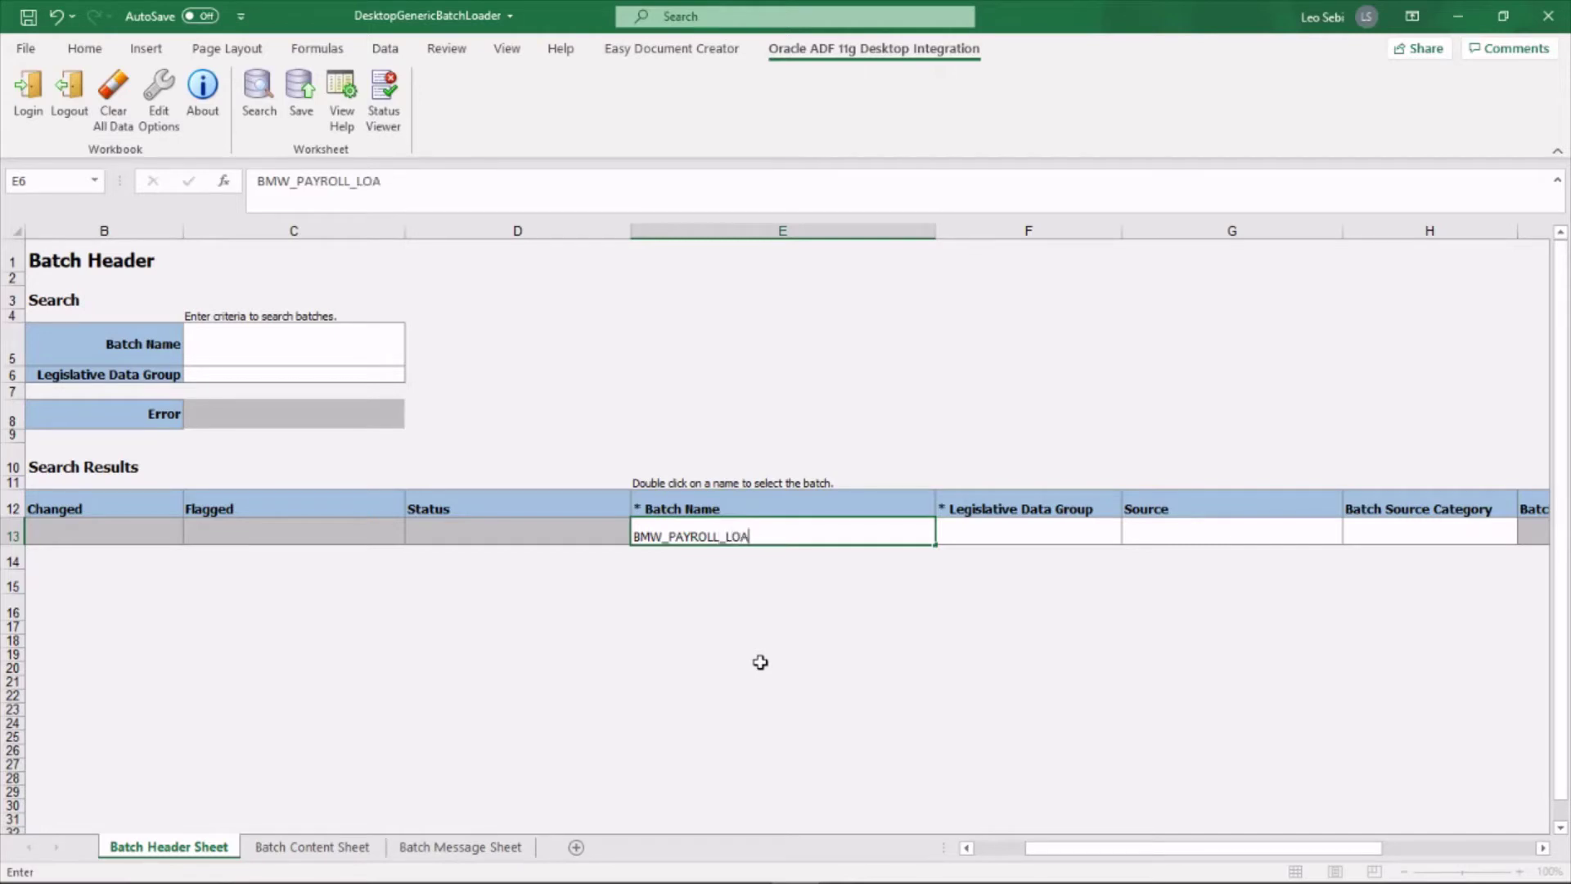
{"action": "type", "text": "DER_01"}
{"action": "left_click", "coordinate": [1095, 537]}
{"action": "left_click", "coordinate": [1130, 535]}
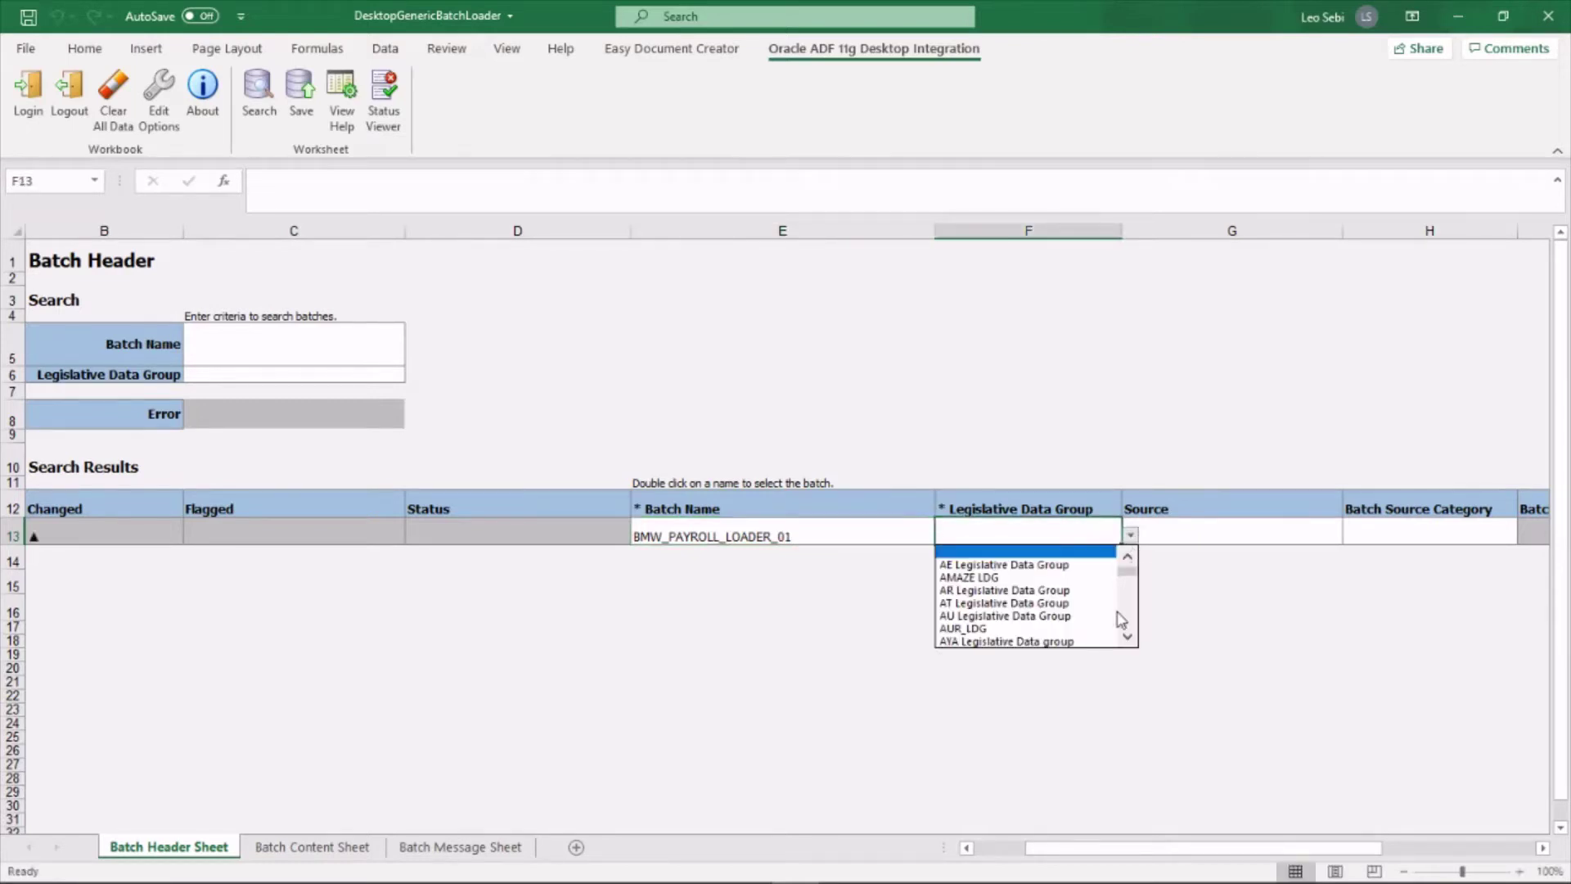
{"action": "left_click_drag", "start_coordinate": [1128, 572], "coordinate": [1139, 627]}
{"action": "left_click", "coordinate": [1077, 565]}
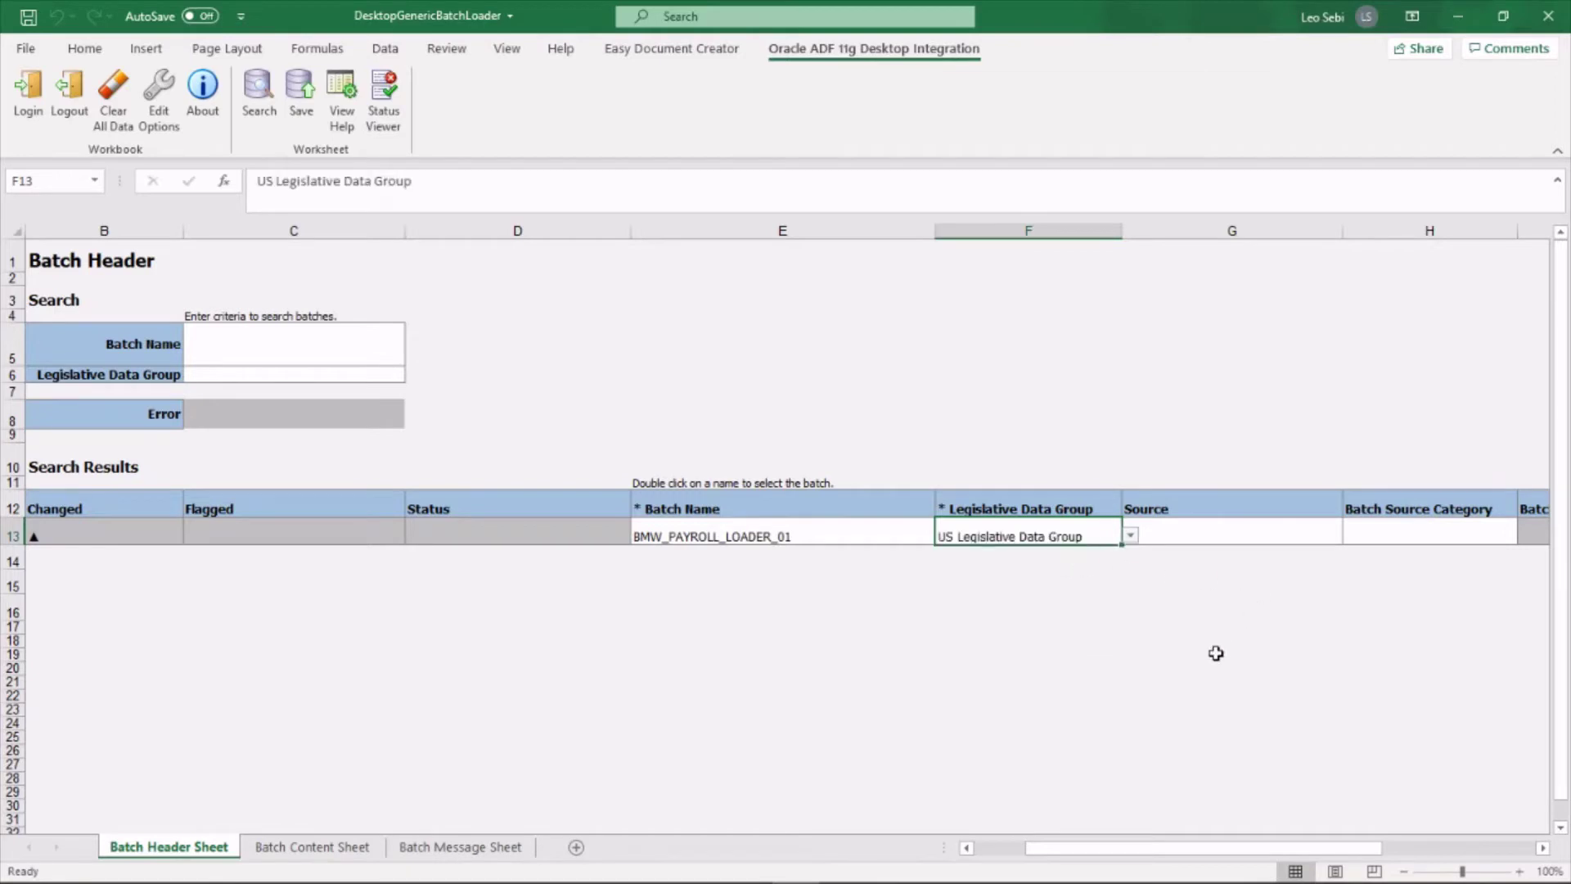
{"action": "left_click", "coordinate": [810, 704]}
Upload batch BMW_PAYROLL_LOADER_01 to the server and open its Batch Content Sheet
{"action": "left_click", "coordinate": [694, 613]}
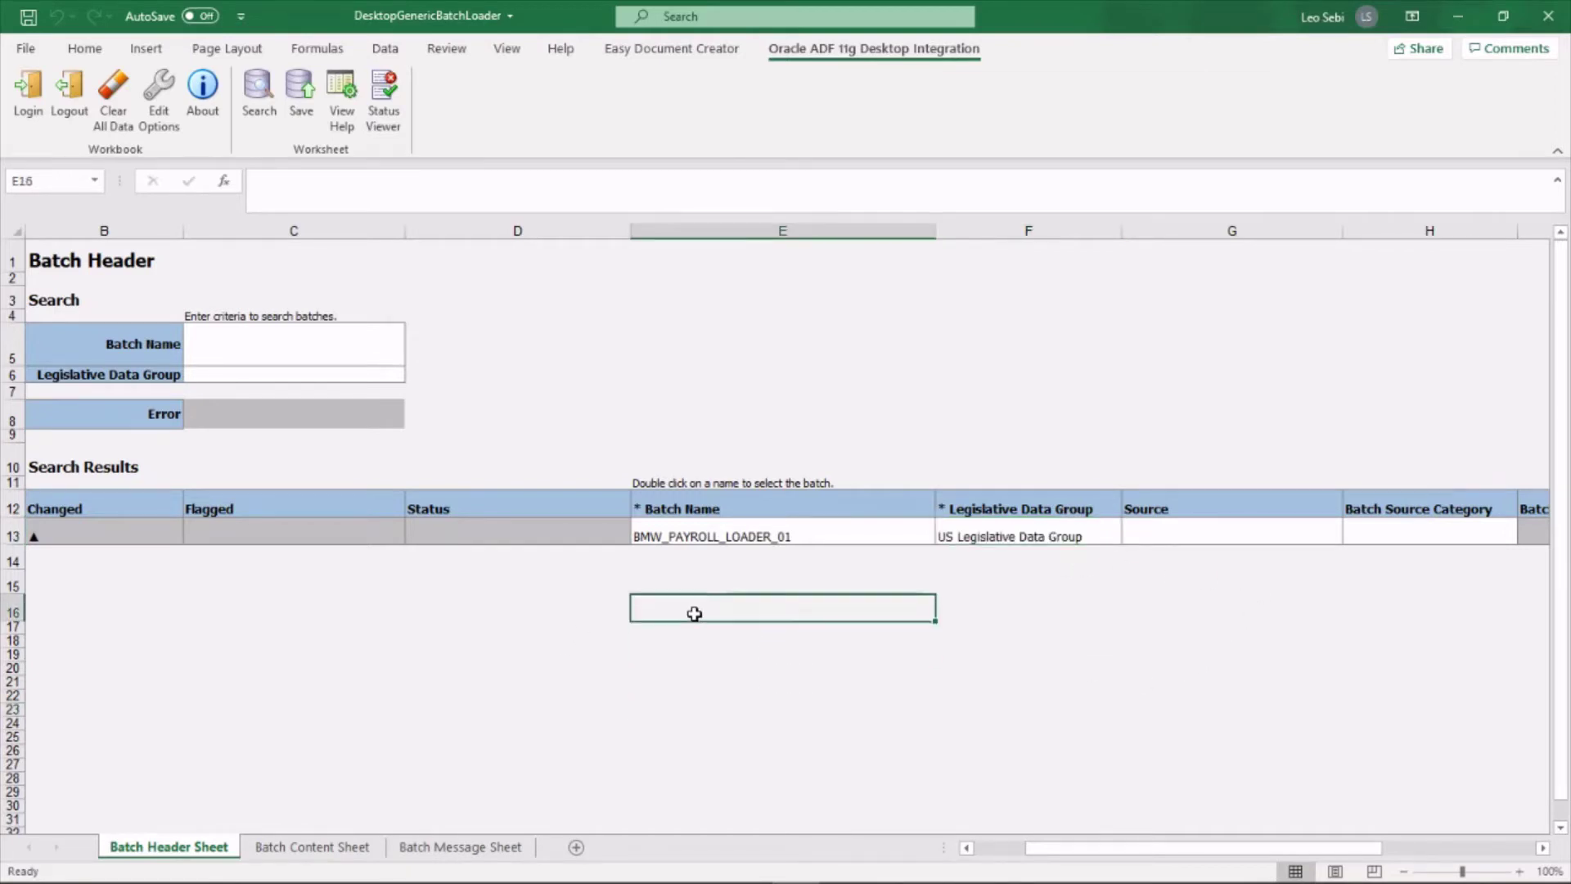
{"action": "left_click", "coordinate": [306, 110]}
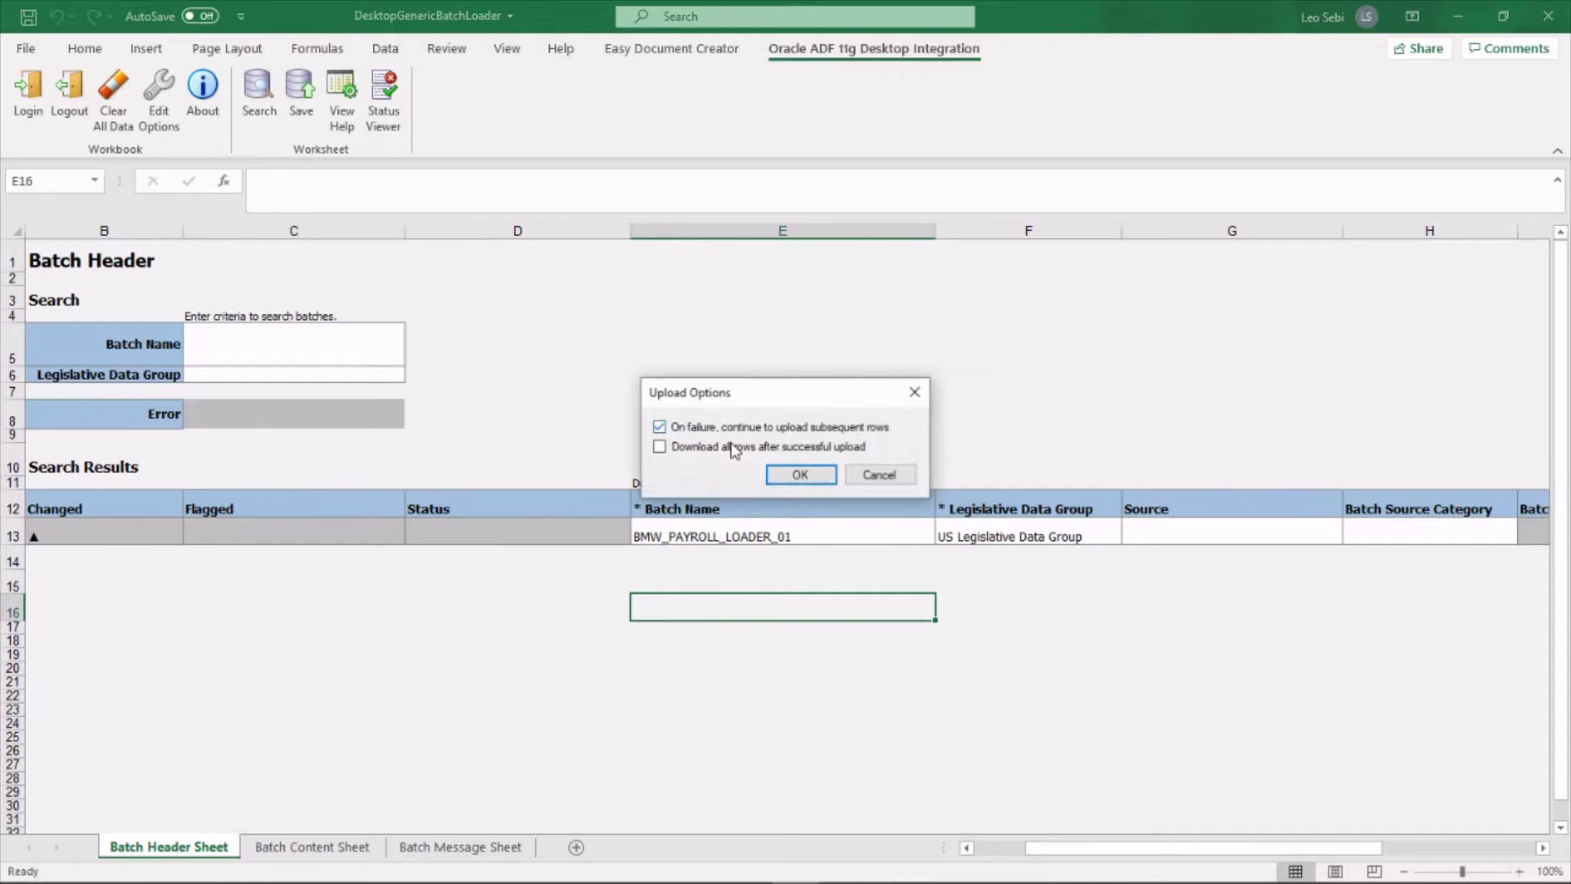
{"action": "left_click", "coordinate": [793, 481]}
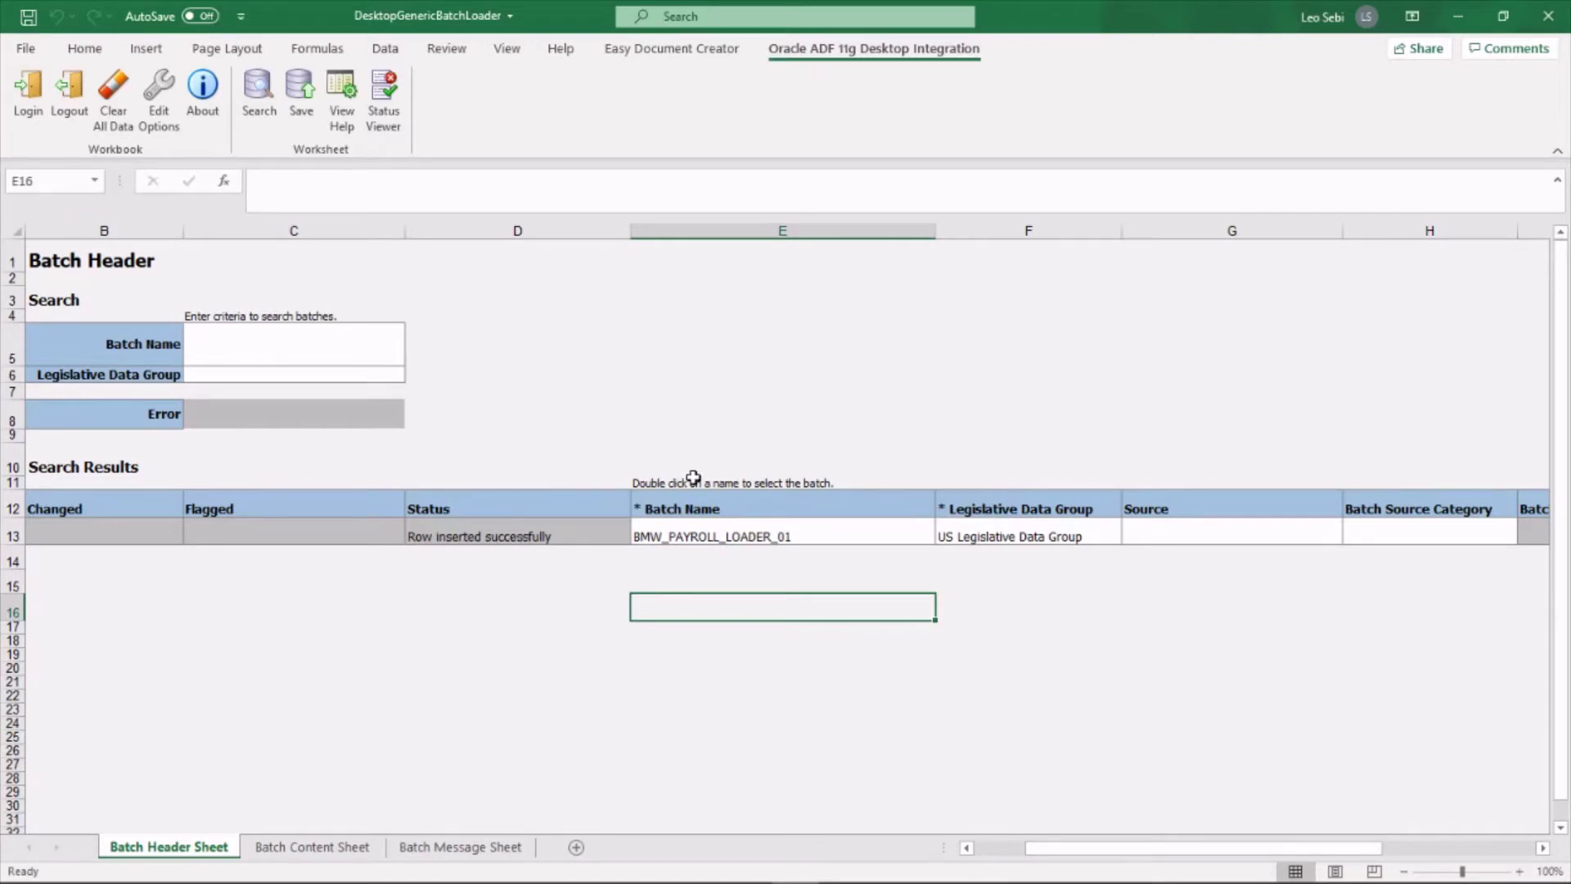
{"action": "double_click", "coordinate": [749, 536]}
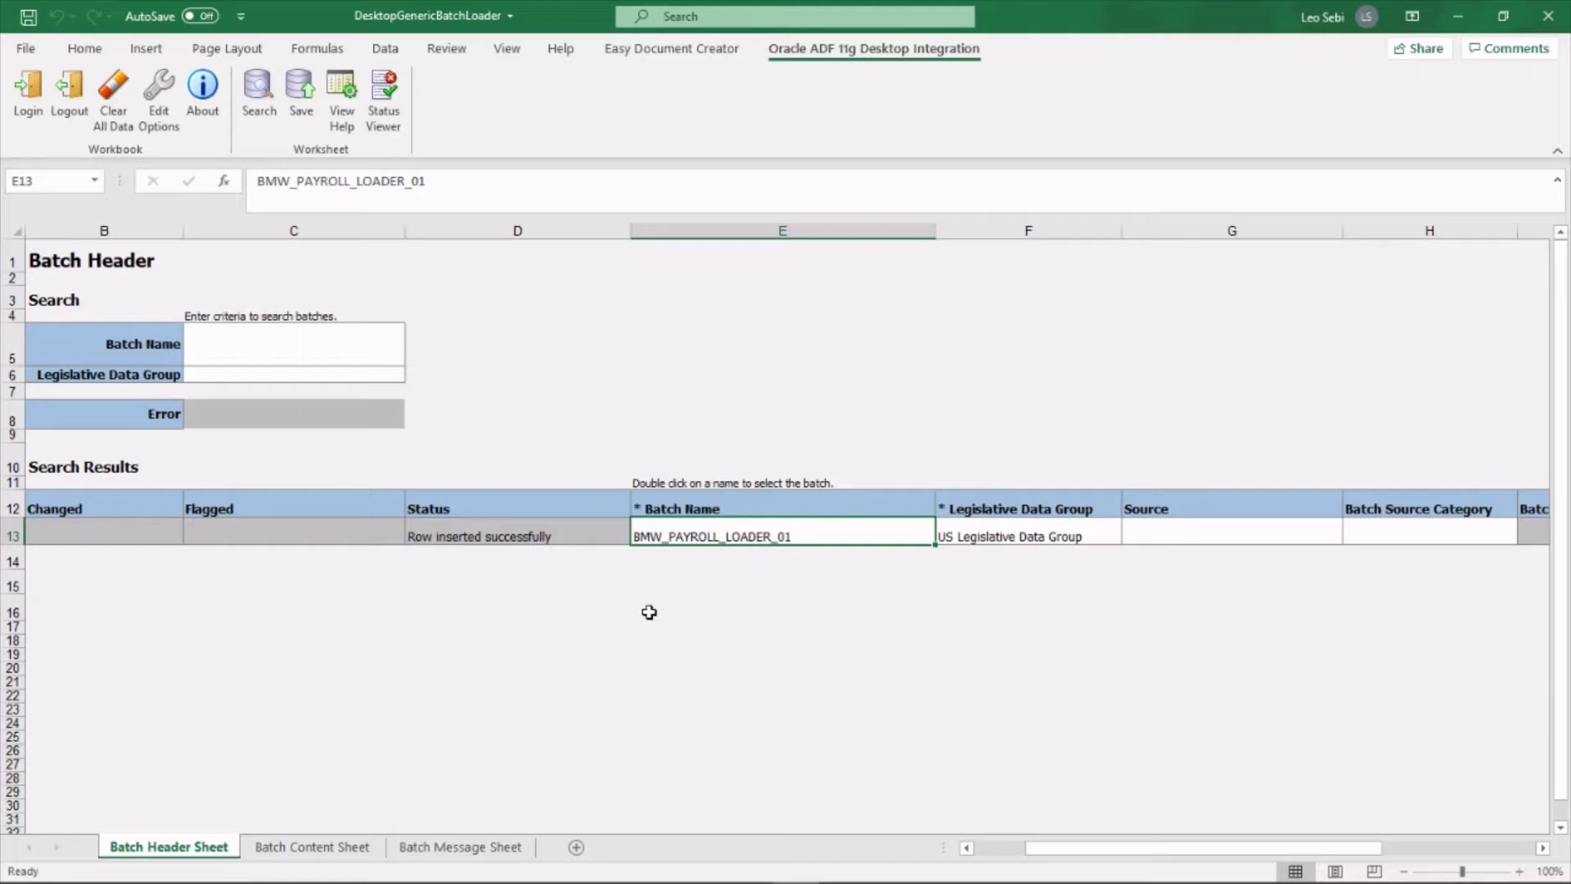
{"action": "left_click", "coordinate": [311, 849]}
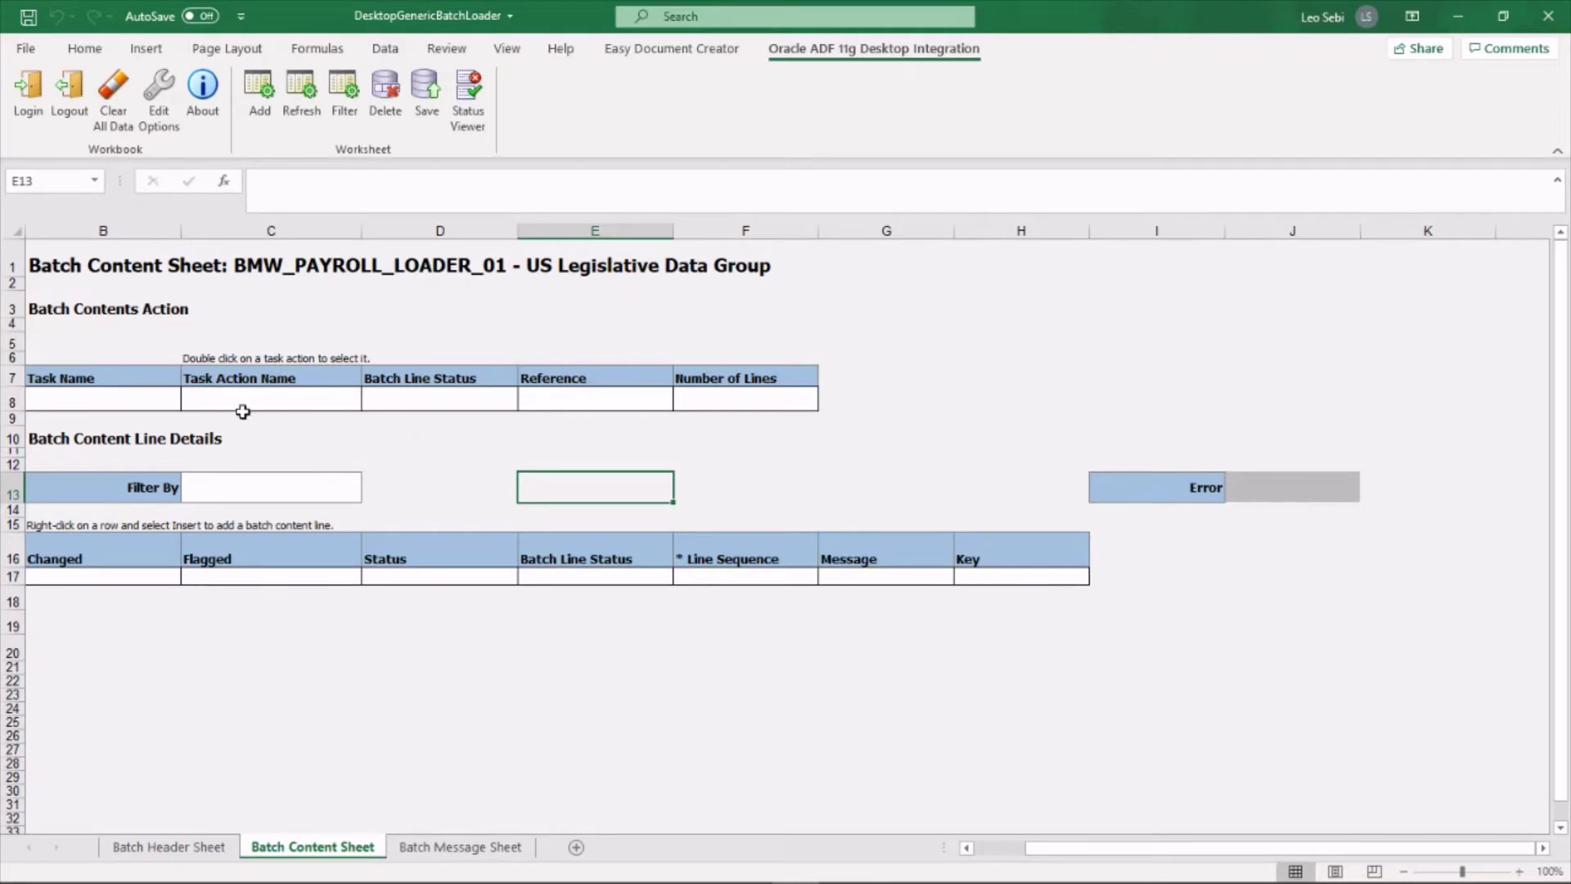
Add the ADD PAYROLL task action to the batch's first task row
{"action": "left_click", "coordinate": [173, 407]}
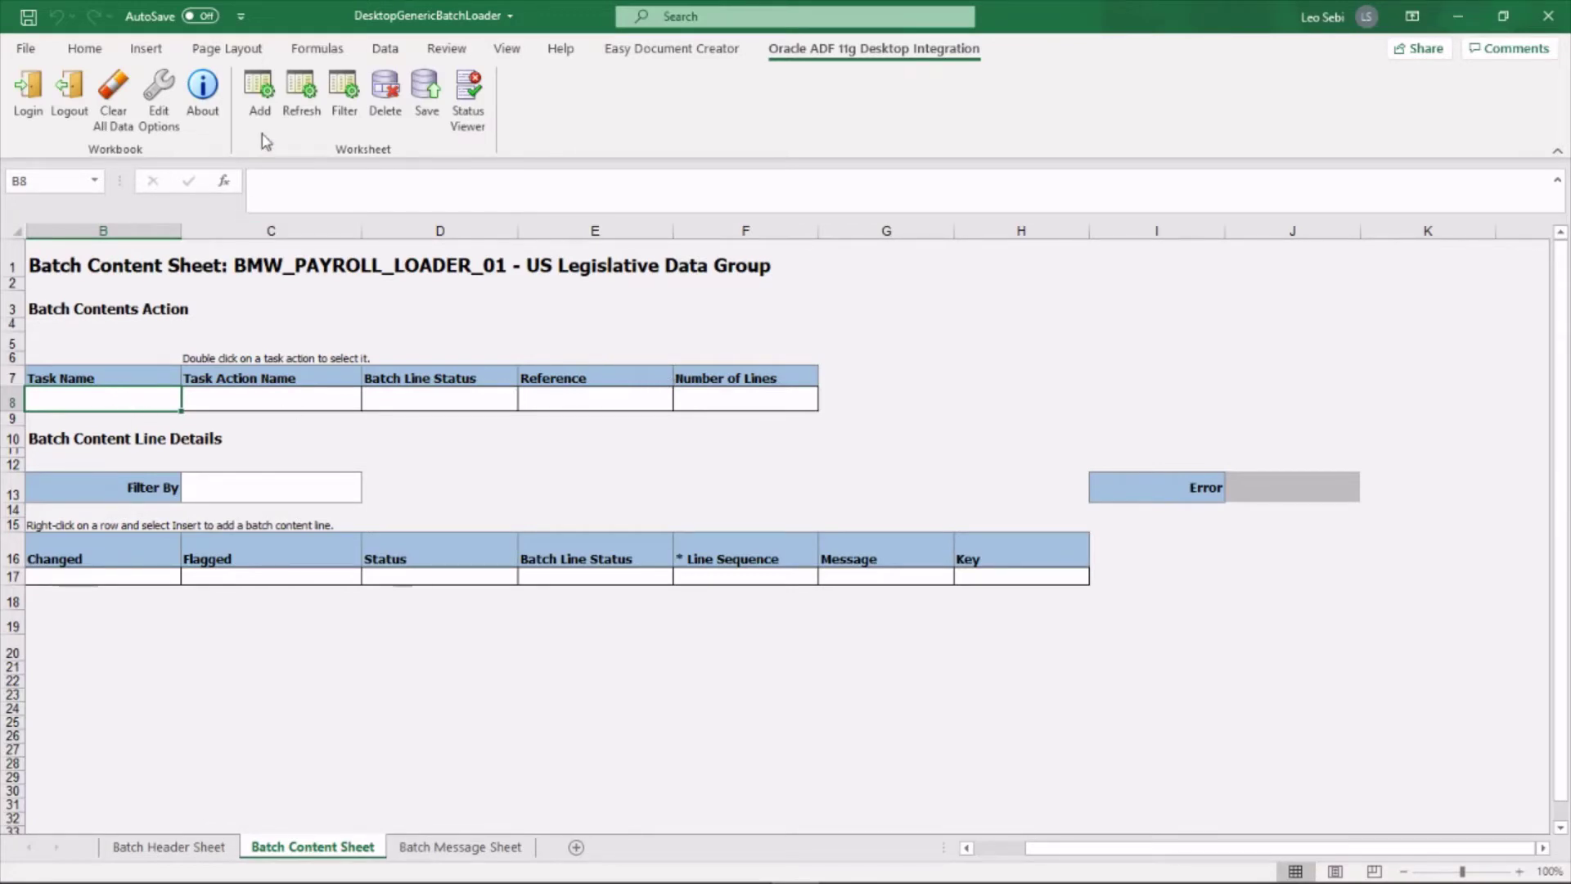
{"action": "left_click", "coordinate": [259, 92]}
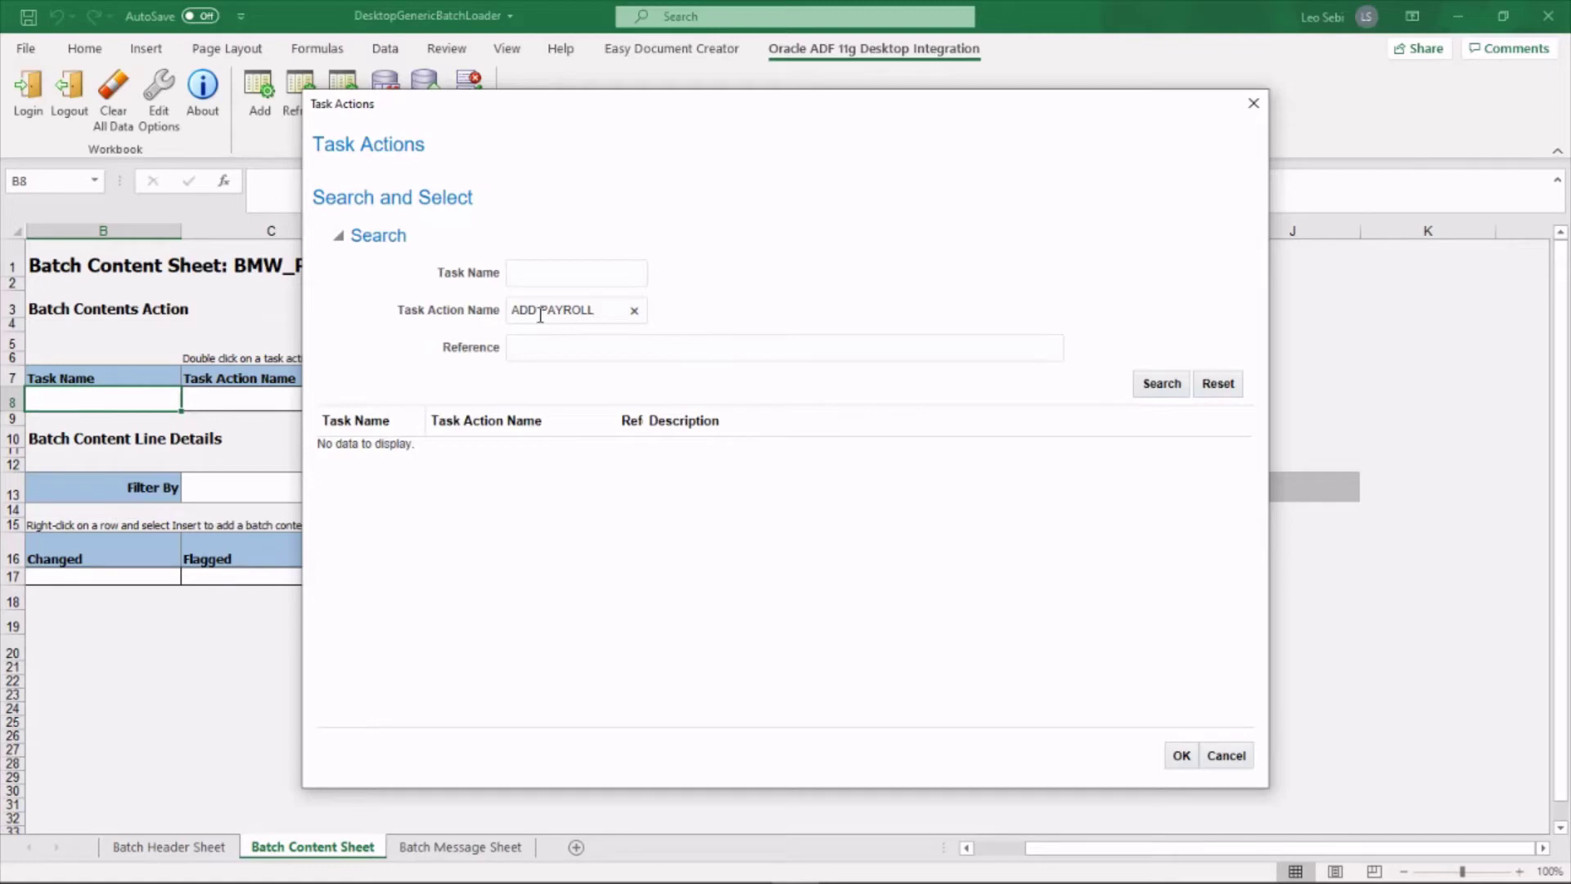
{"action": "left_click", "coordinate": [1169, 385]}
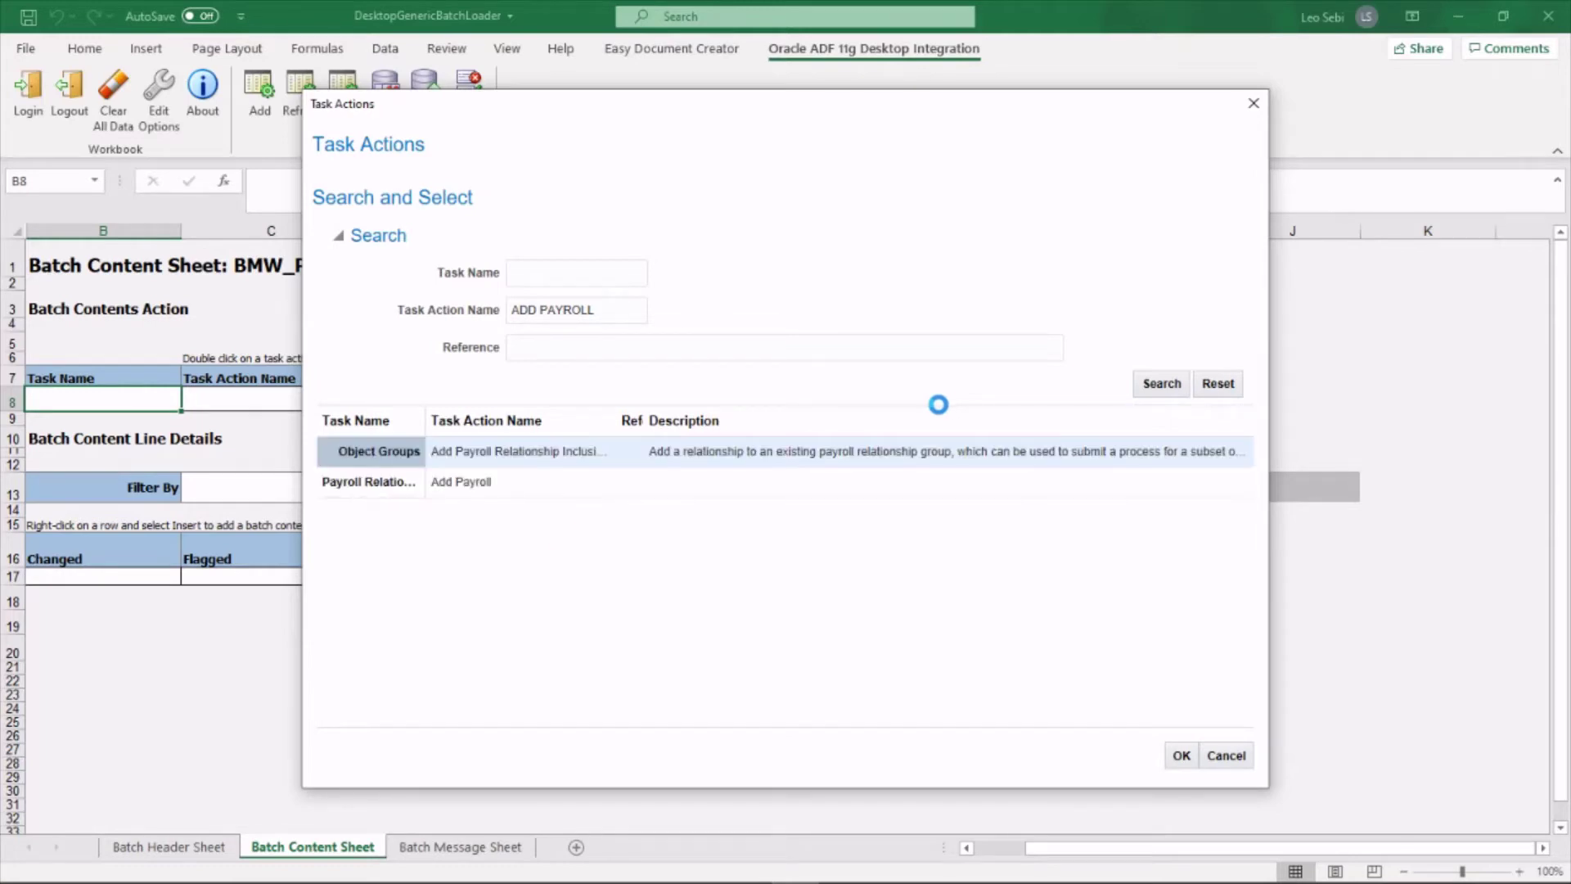
{"action": "left_click", "coordinate": [460, 485]}
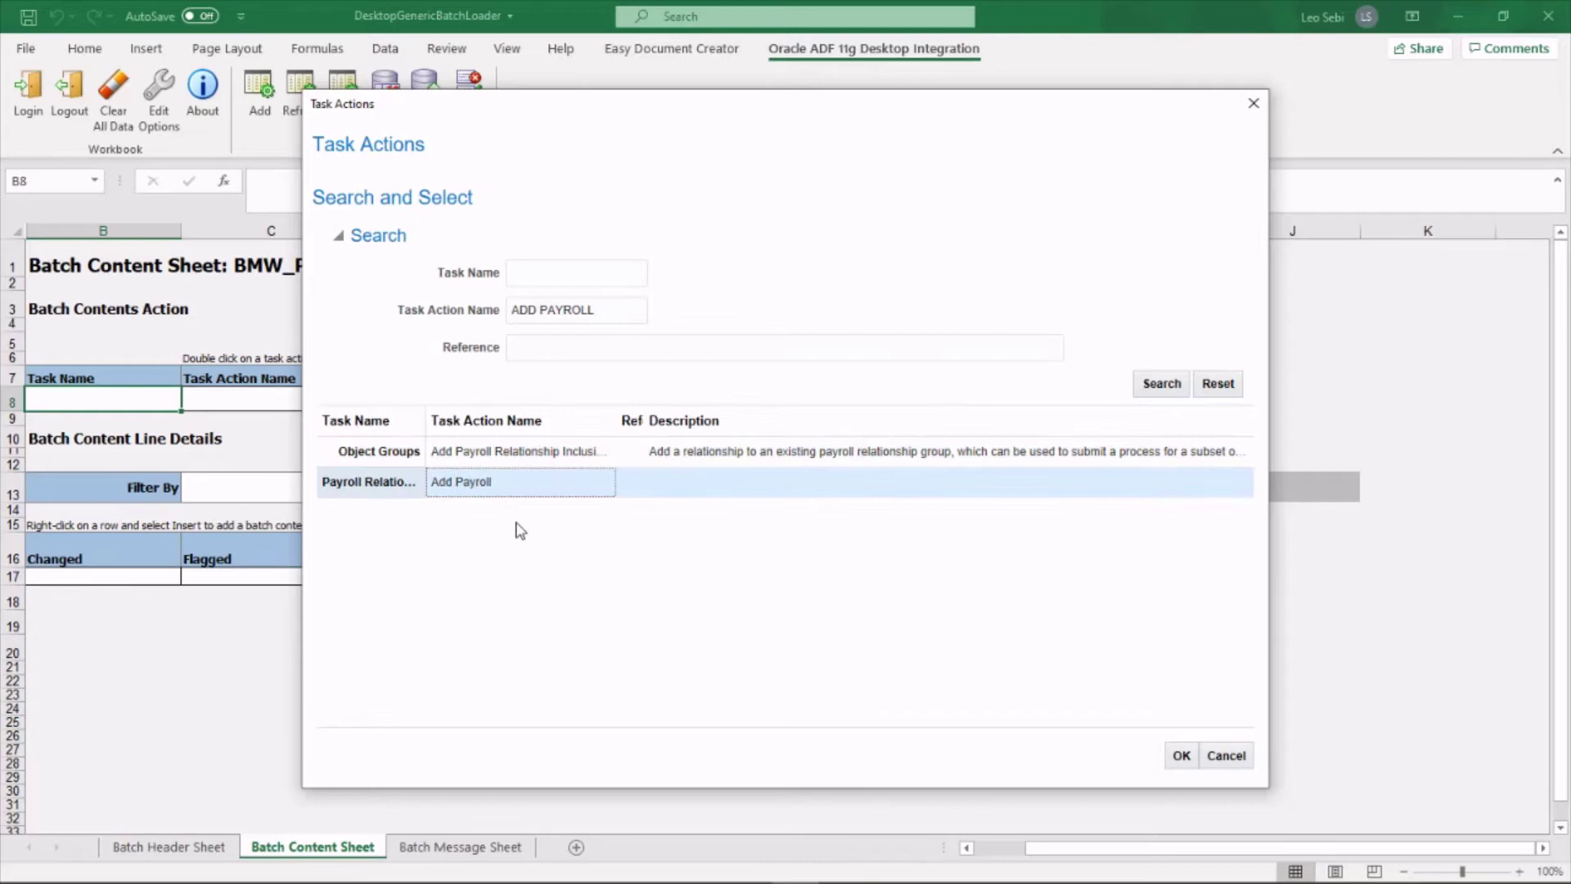
{"action": "left_click", "coordinate": [1182, 755]}
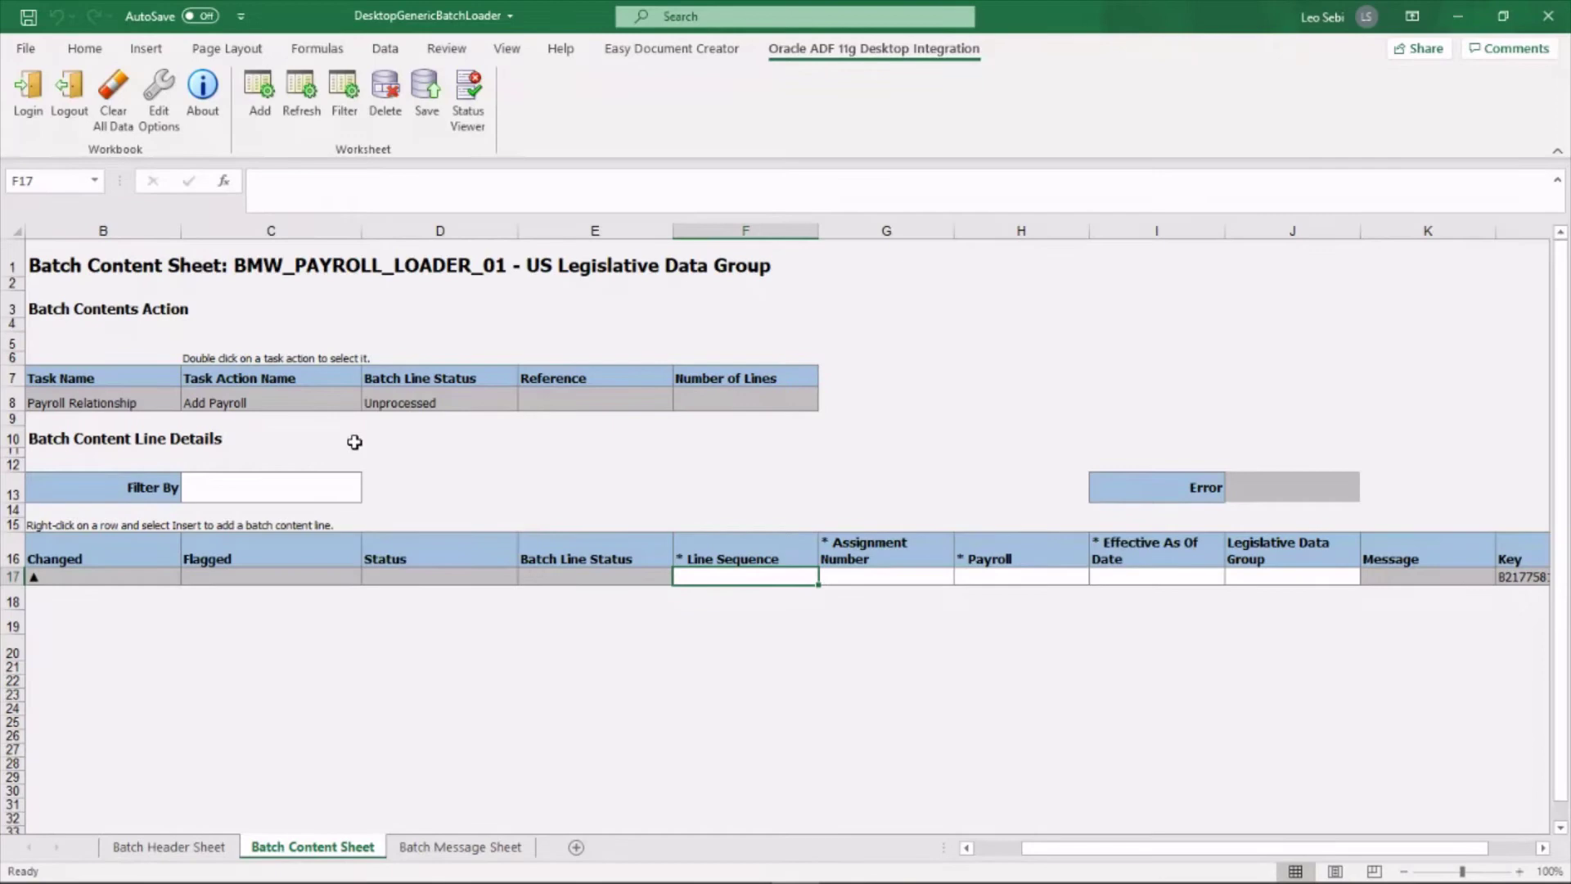
Load the Add Payroll action, discarding pending changes, and give batch line sequence 1
{"action": "double_click", "coordinate": [301, 403]}
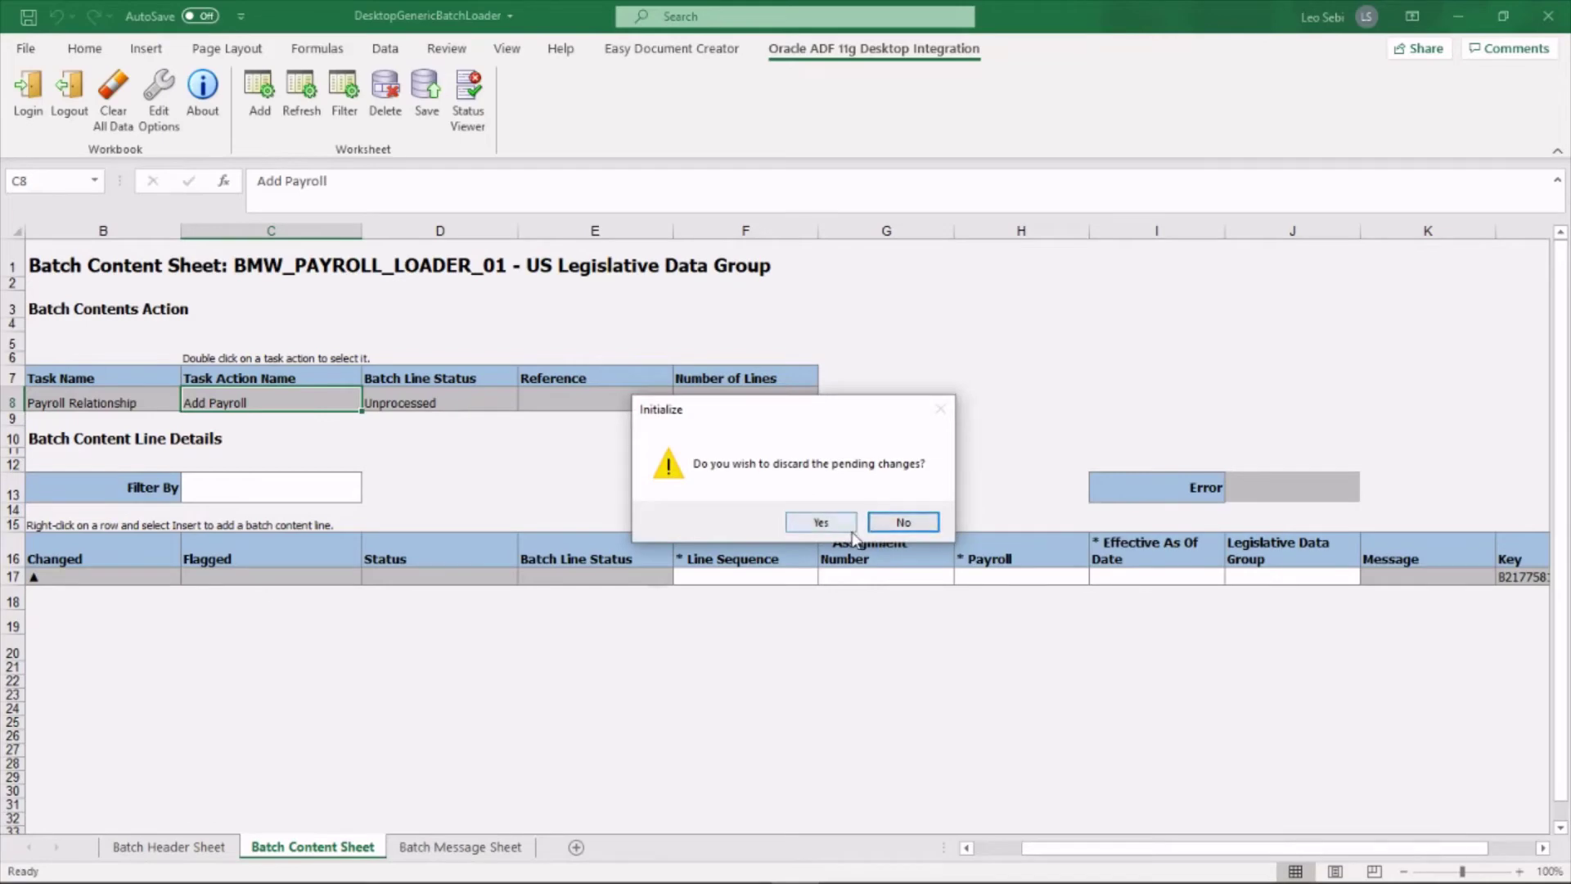
{"action": "left_click", "coordinate": [820, 522]}
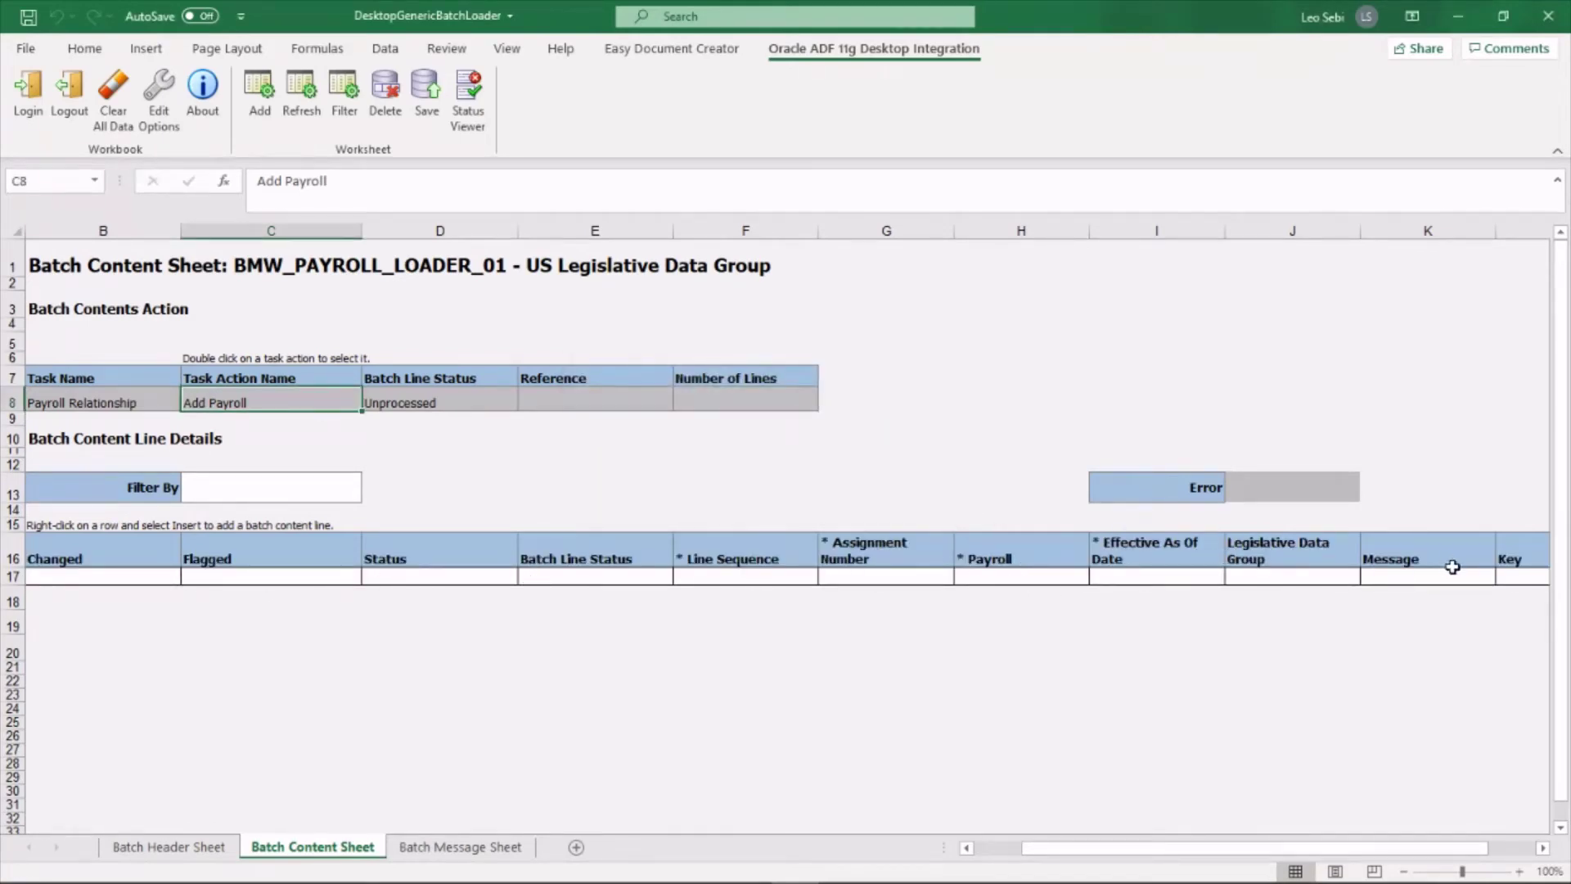
{"action": "left_click", "coordinate": [720, 578]}
{"action": "type", "text": "1"}
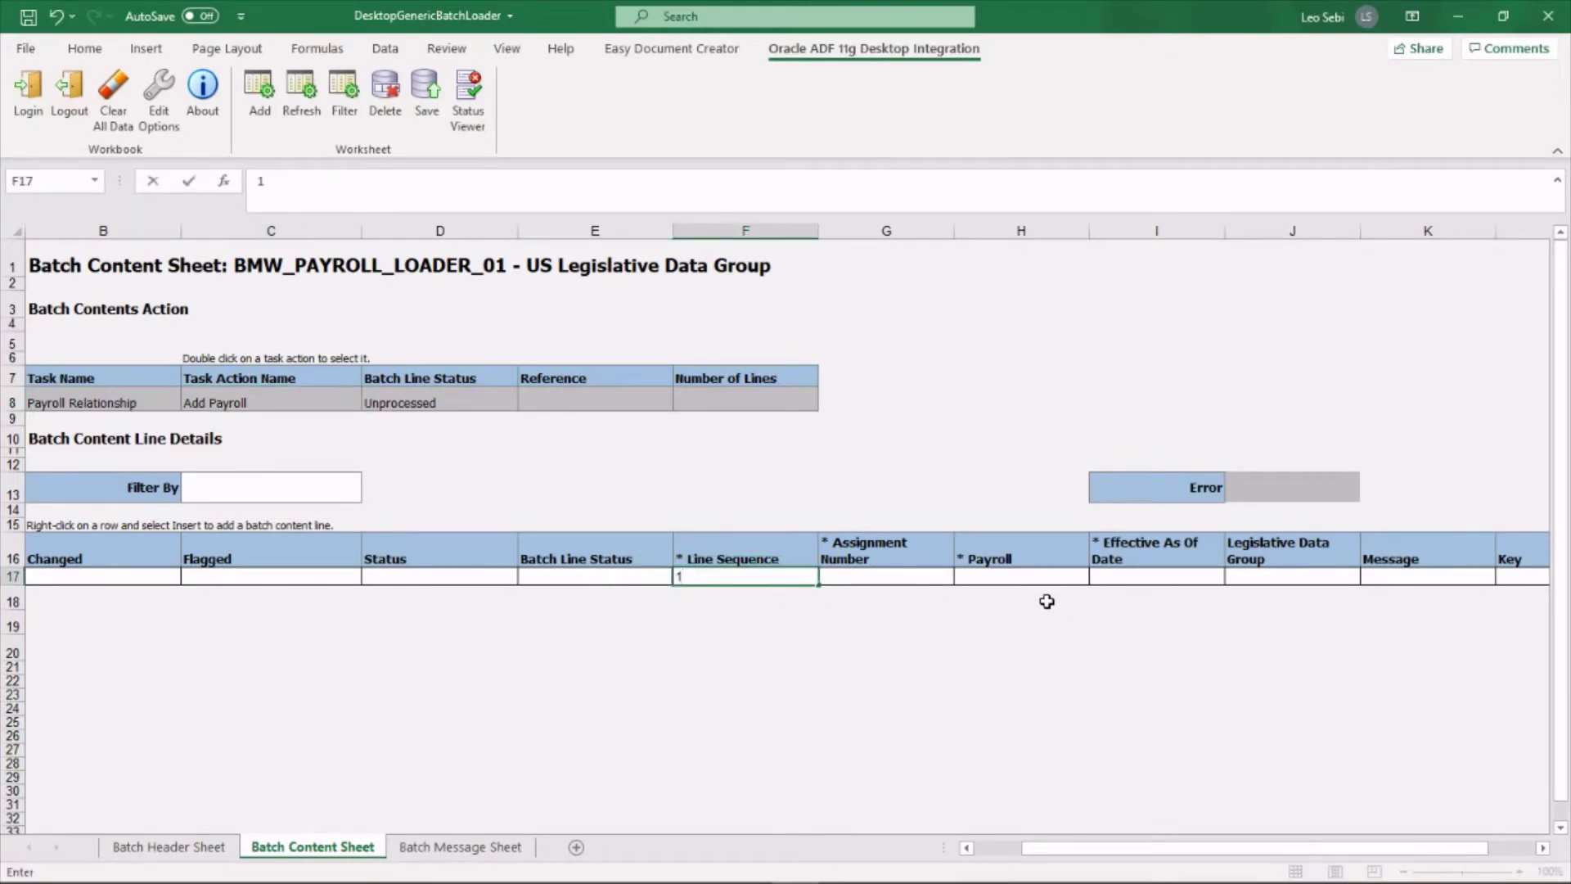
{"action": "key", "text": "Tab"}
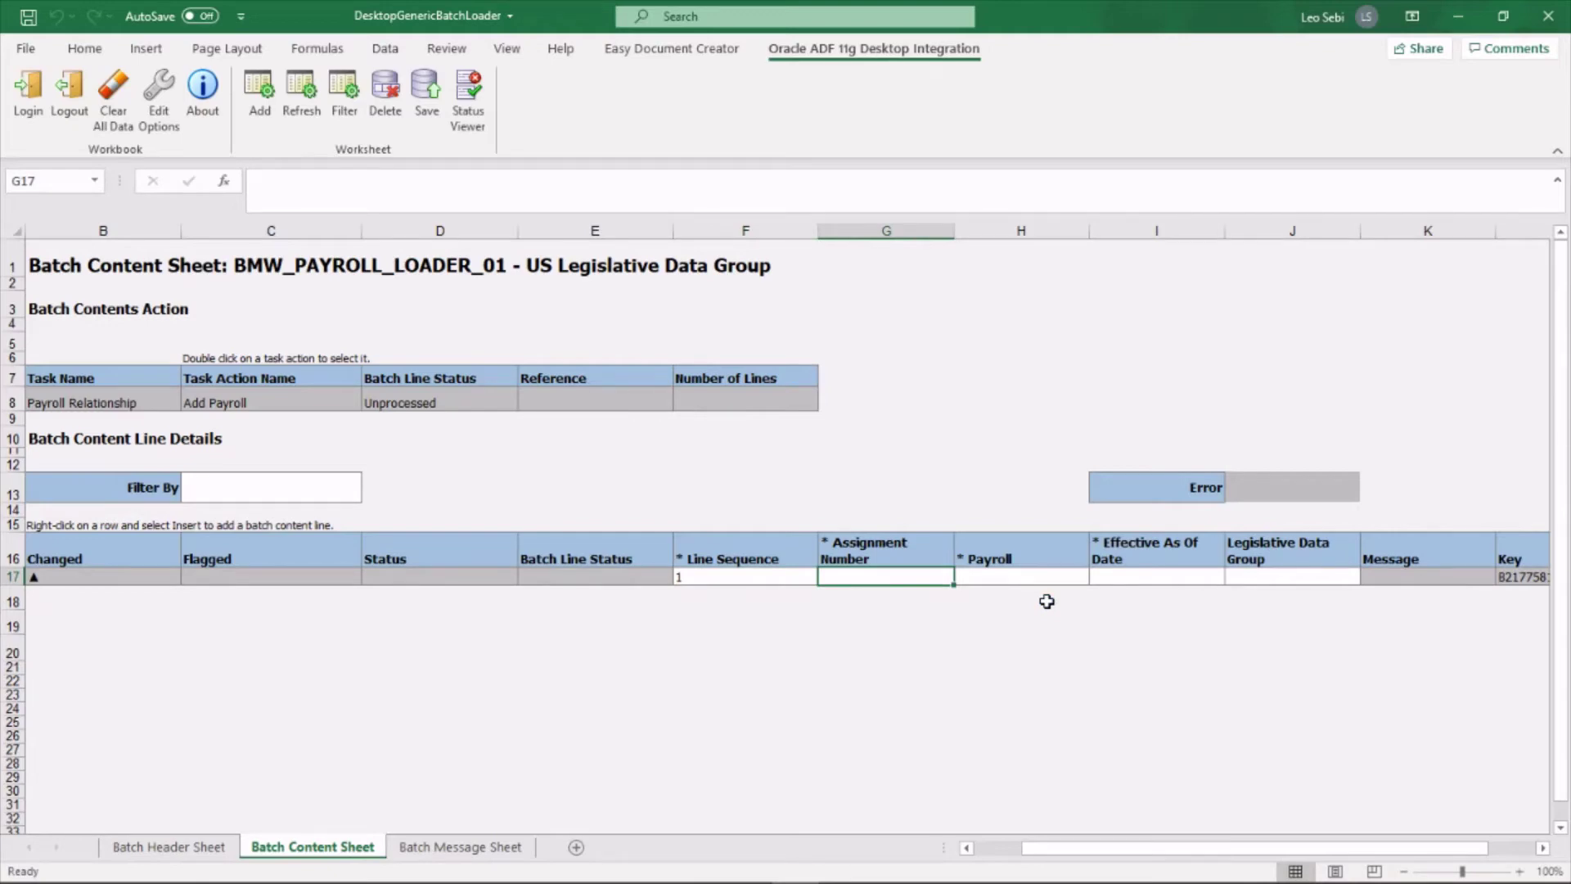
Enter the employee's assignment number, payroll Monthly, and begin effective date 2020-05-10
{"action": "type", "text": "e"}
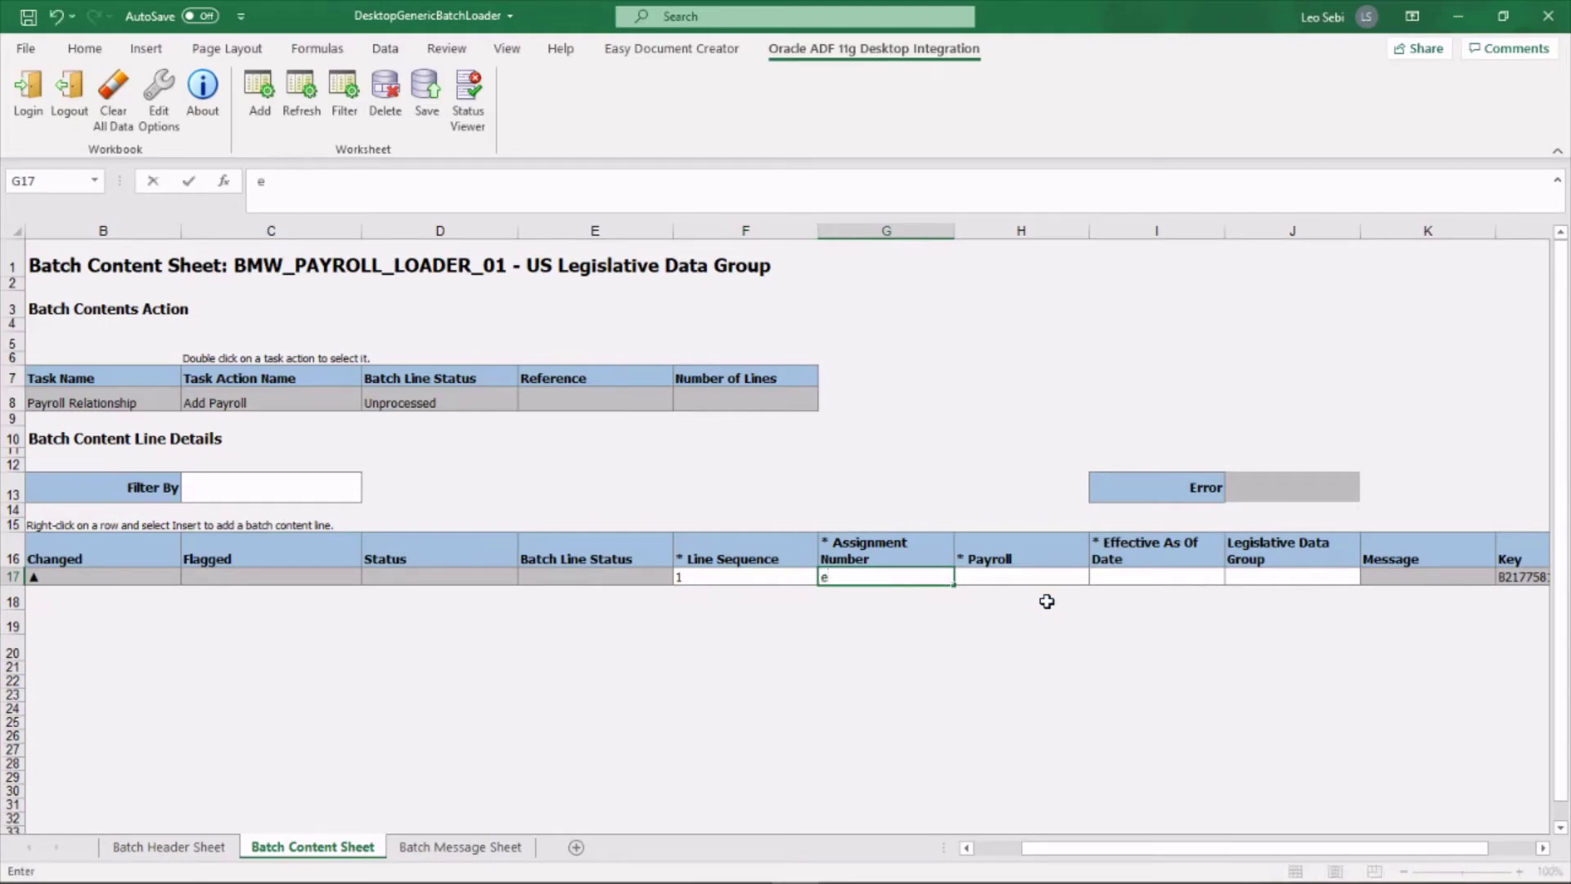
{"action": "type", "text": "5161"}
{"action": "key", "text": "Tab"}
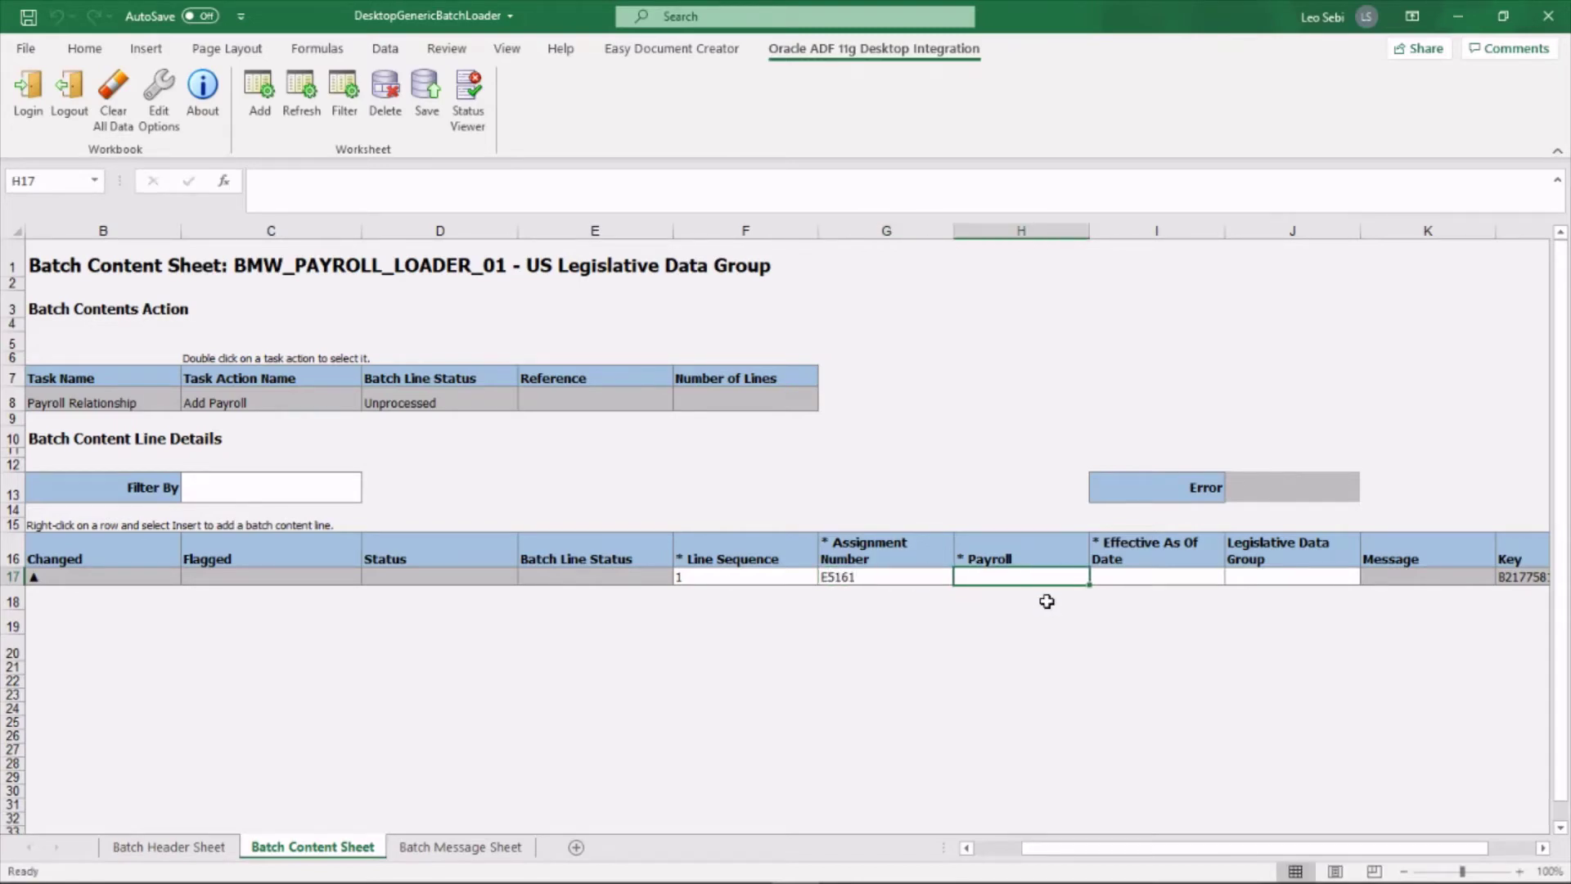
{"action": "type", "text": "Monthly"}
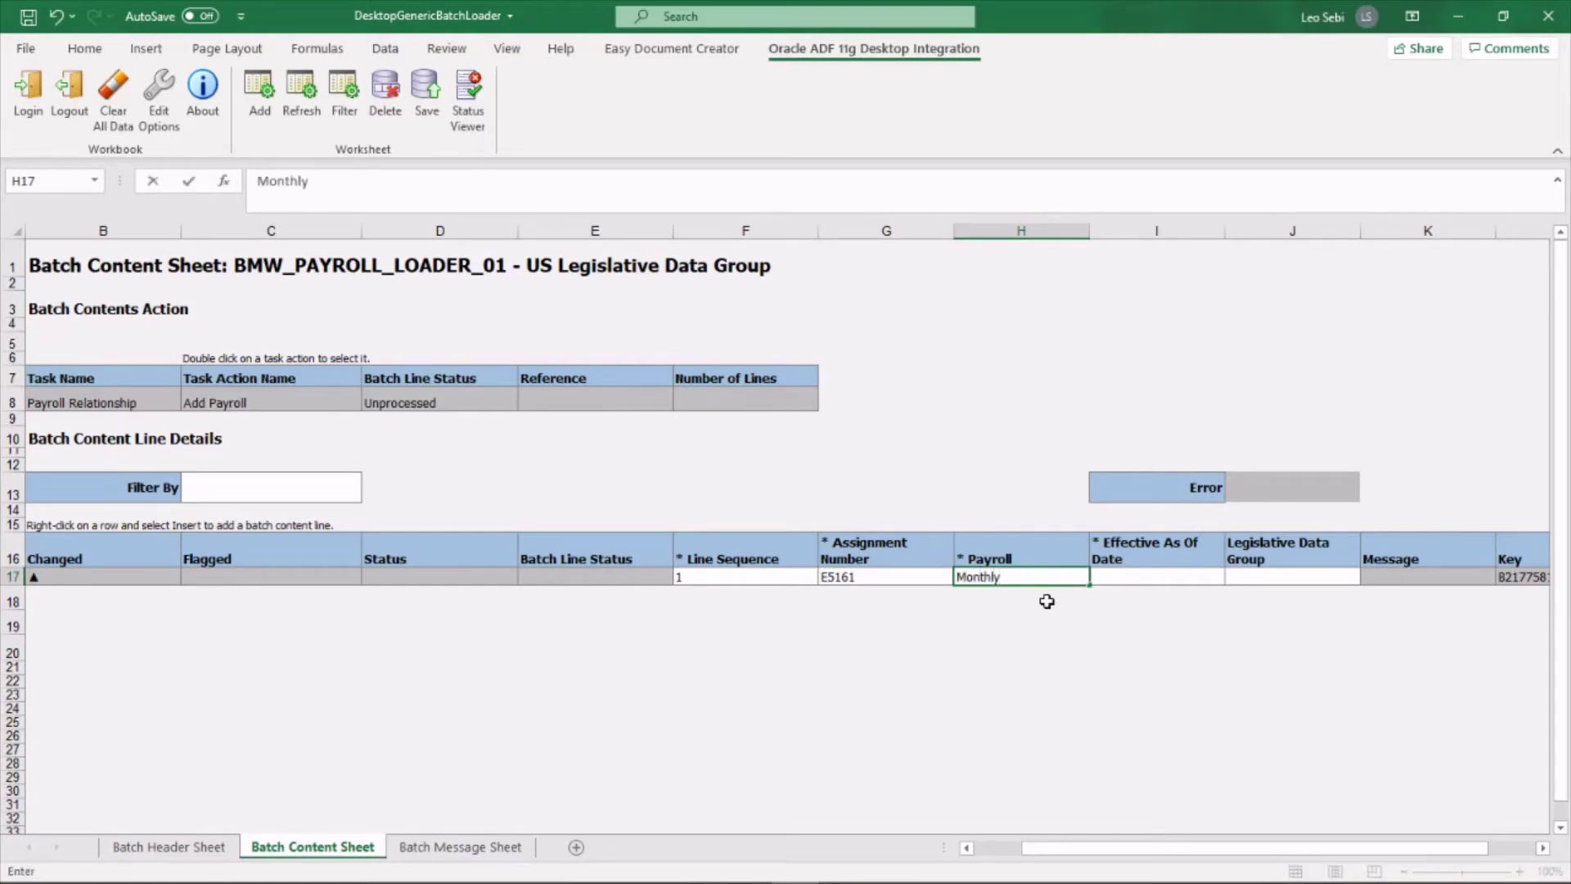
{"action": "key", "text": "Tab"}
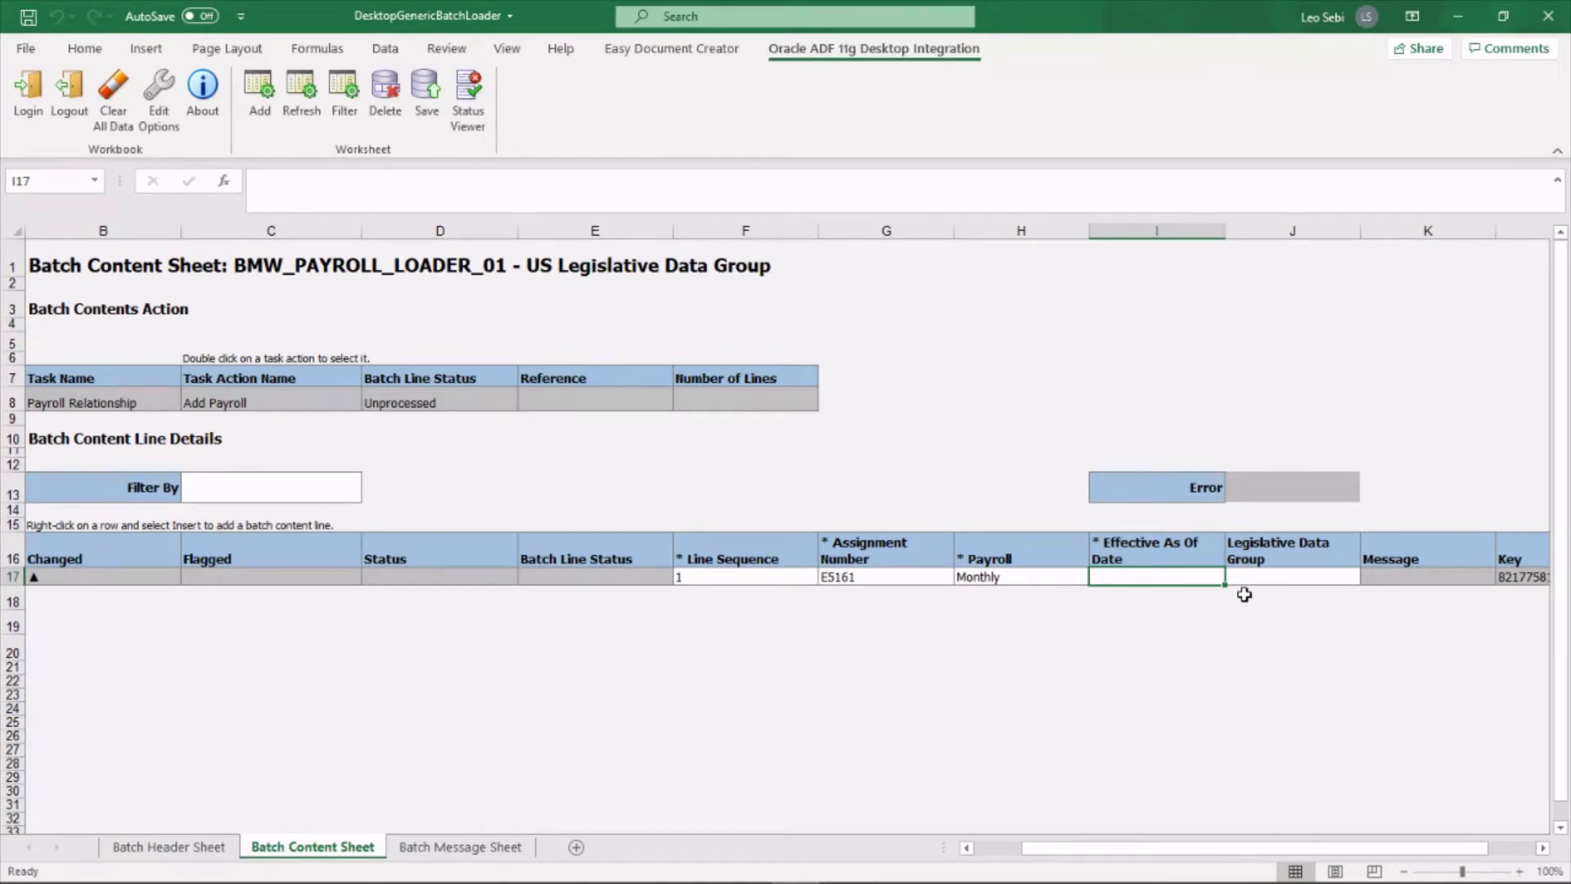
{"action": "left_click", "coordinate": [1178, 630]}
{"action": "left_click", "coordinate": [1138, 581]}
{"action": "type", "text": "2020"}
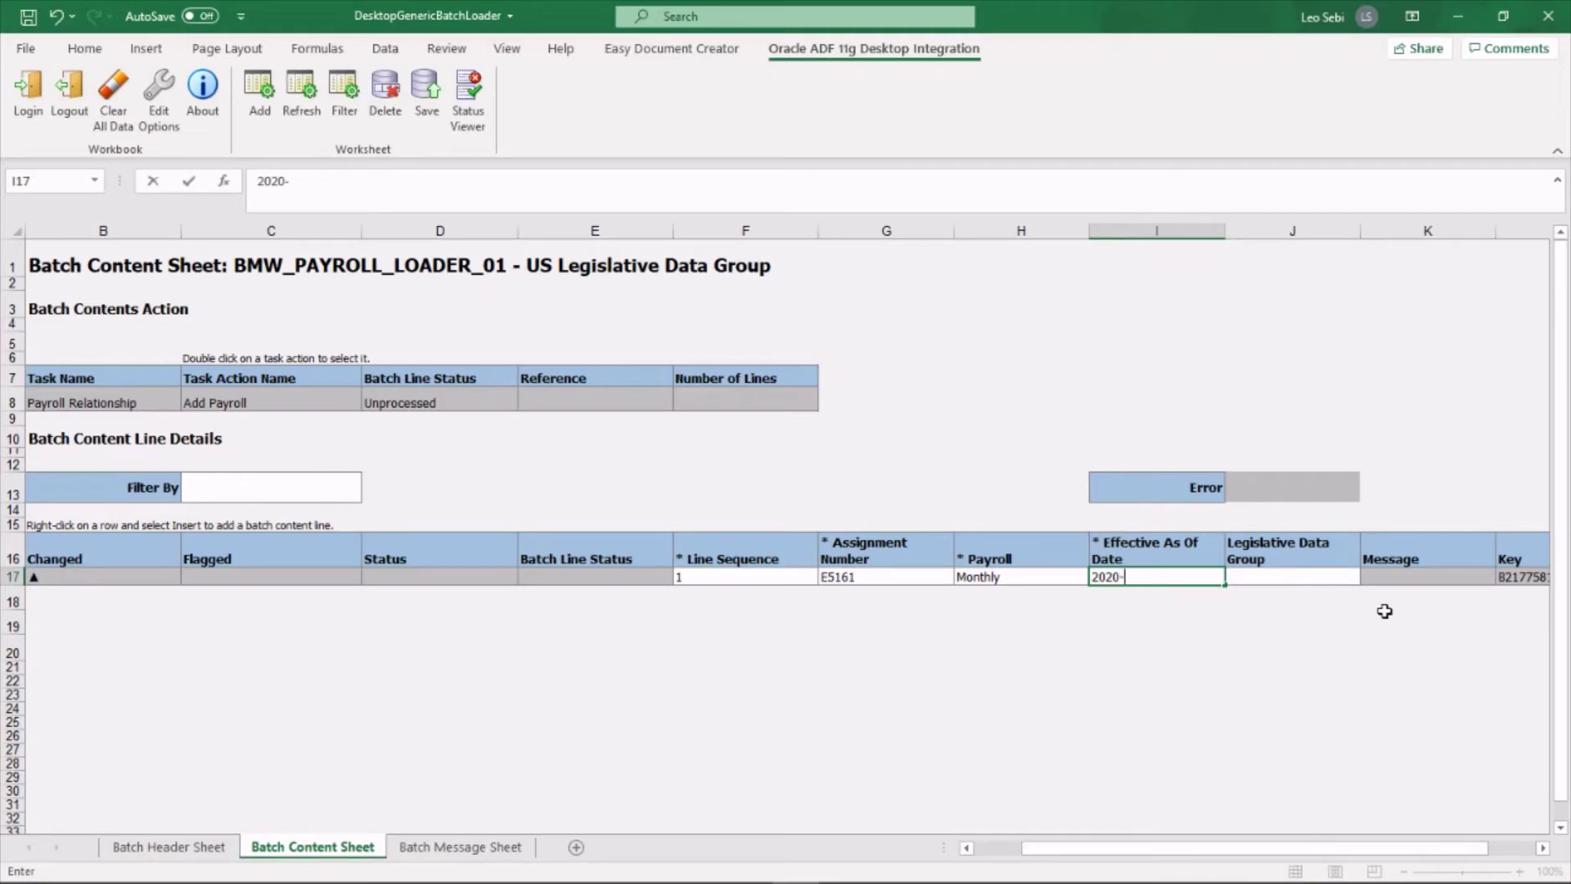
{"action": "type", "text": "-05-10"}
Upload batch line 1 with effective date 2020-05-10 so it reads Row inserted successfully
{"action": "left_click", "coordinate": [1322, 576]}
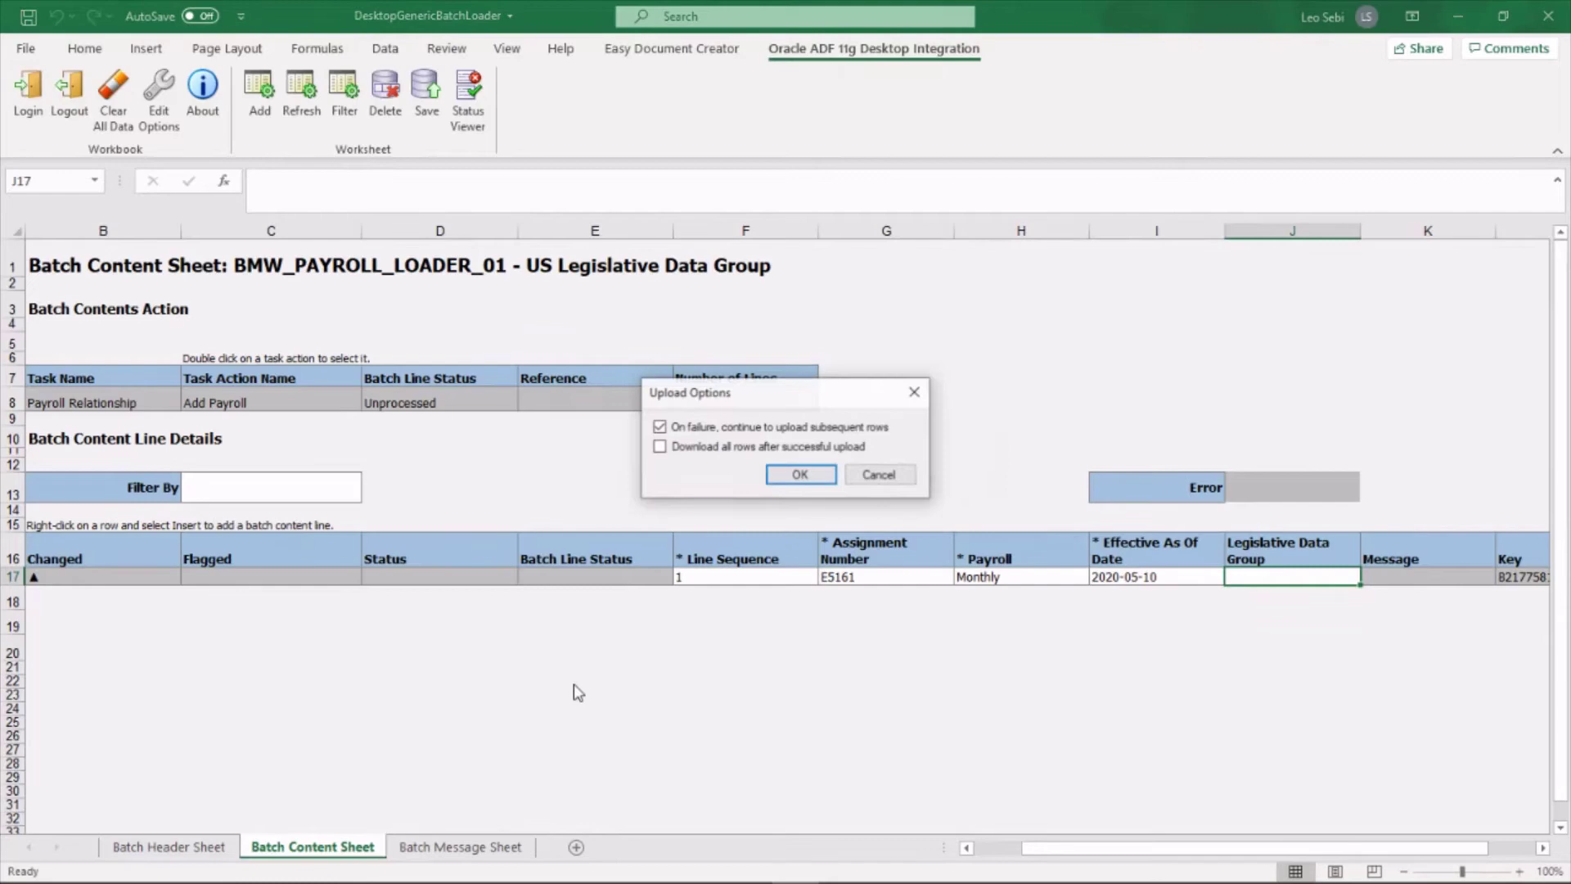
{"action": "left_click", "coordinate": [800, 475]}
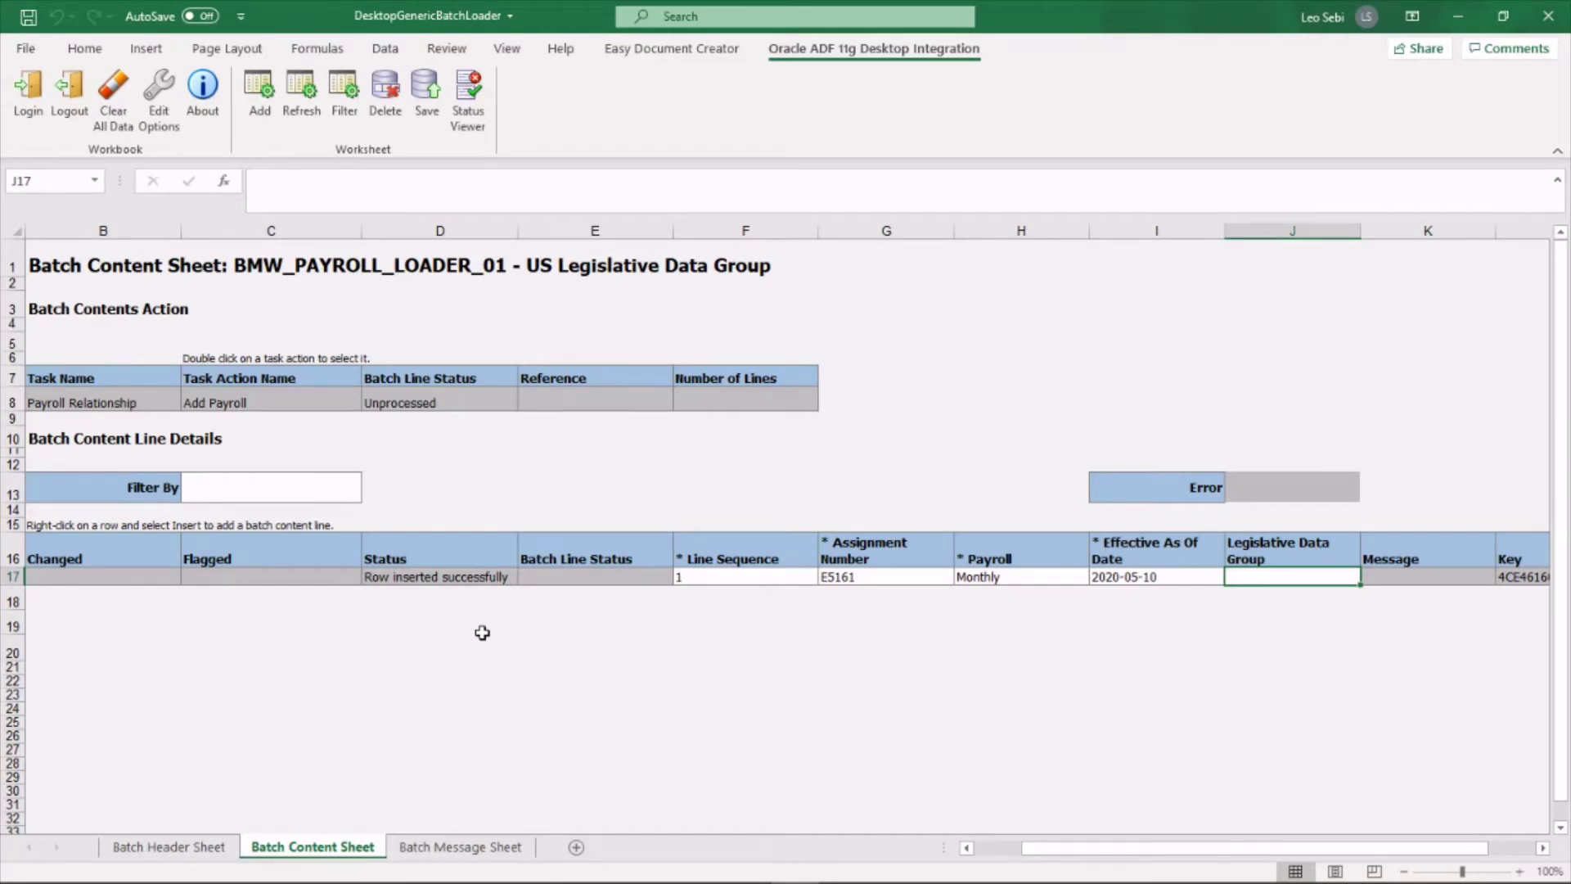
{"action": "left_click", "coordinate": [595, 695]}
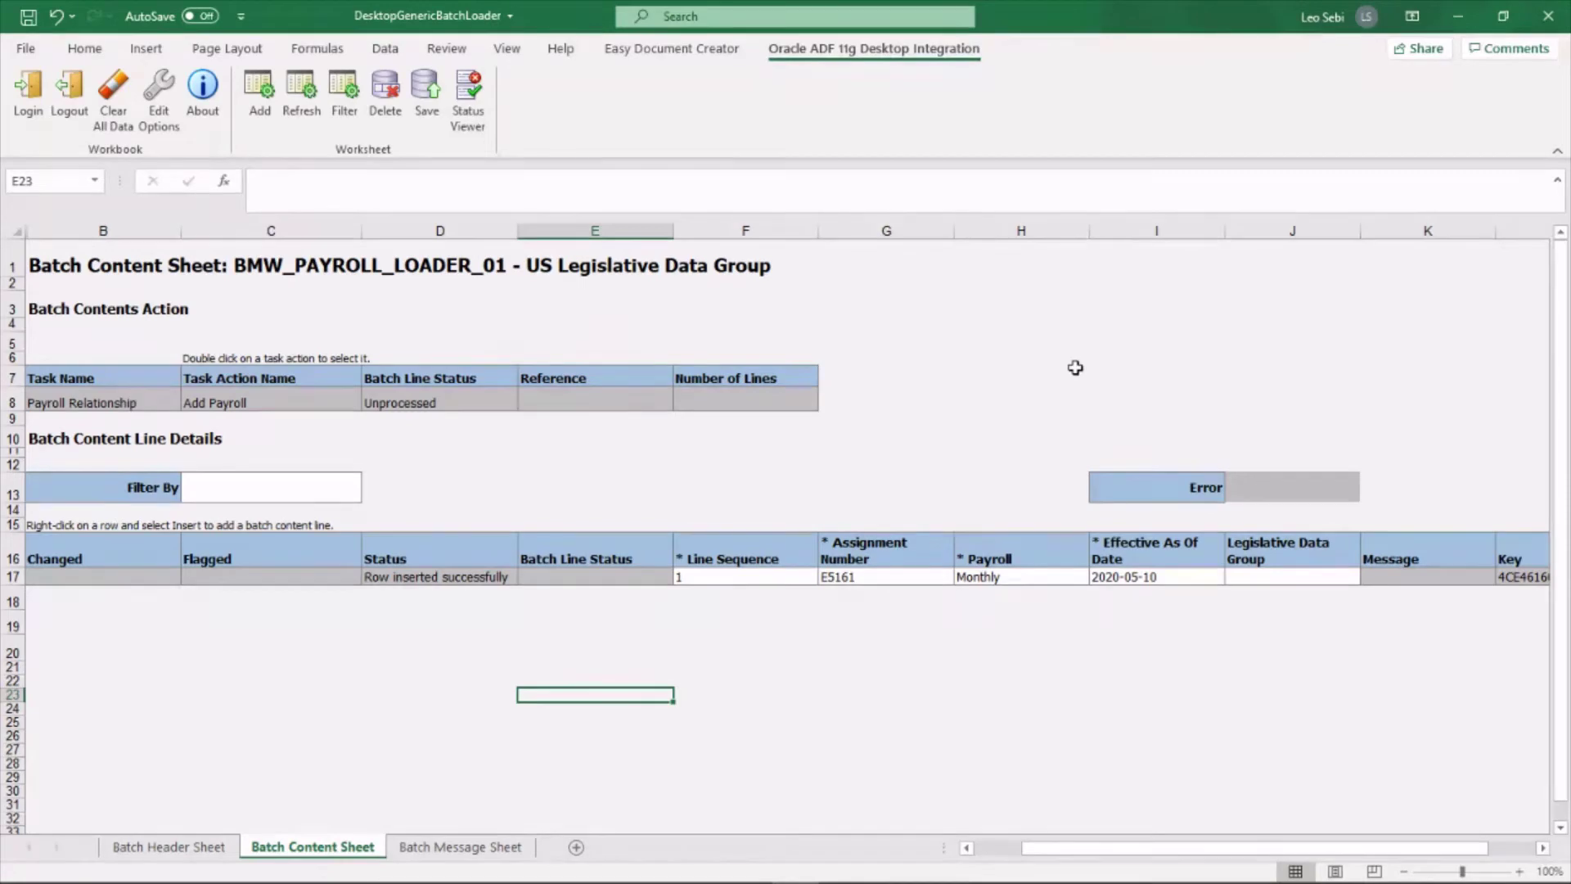
Insert a blank batch line at row 17, above the uploaded line
{"action": "left_click", "coordinate": [12, 576]}
{"action": "right_click", "coordinate": [12, 576]}
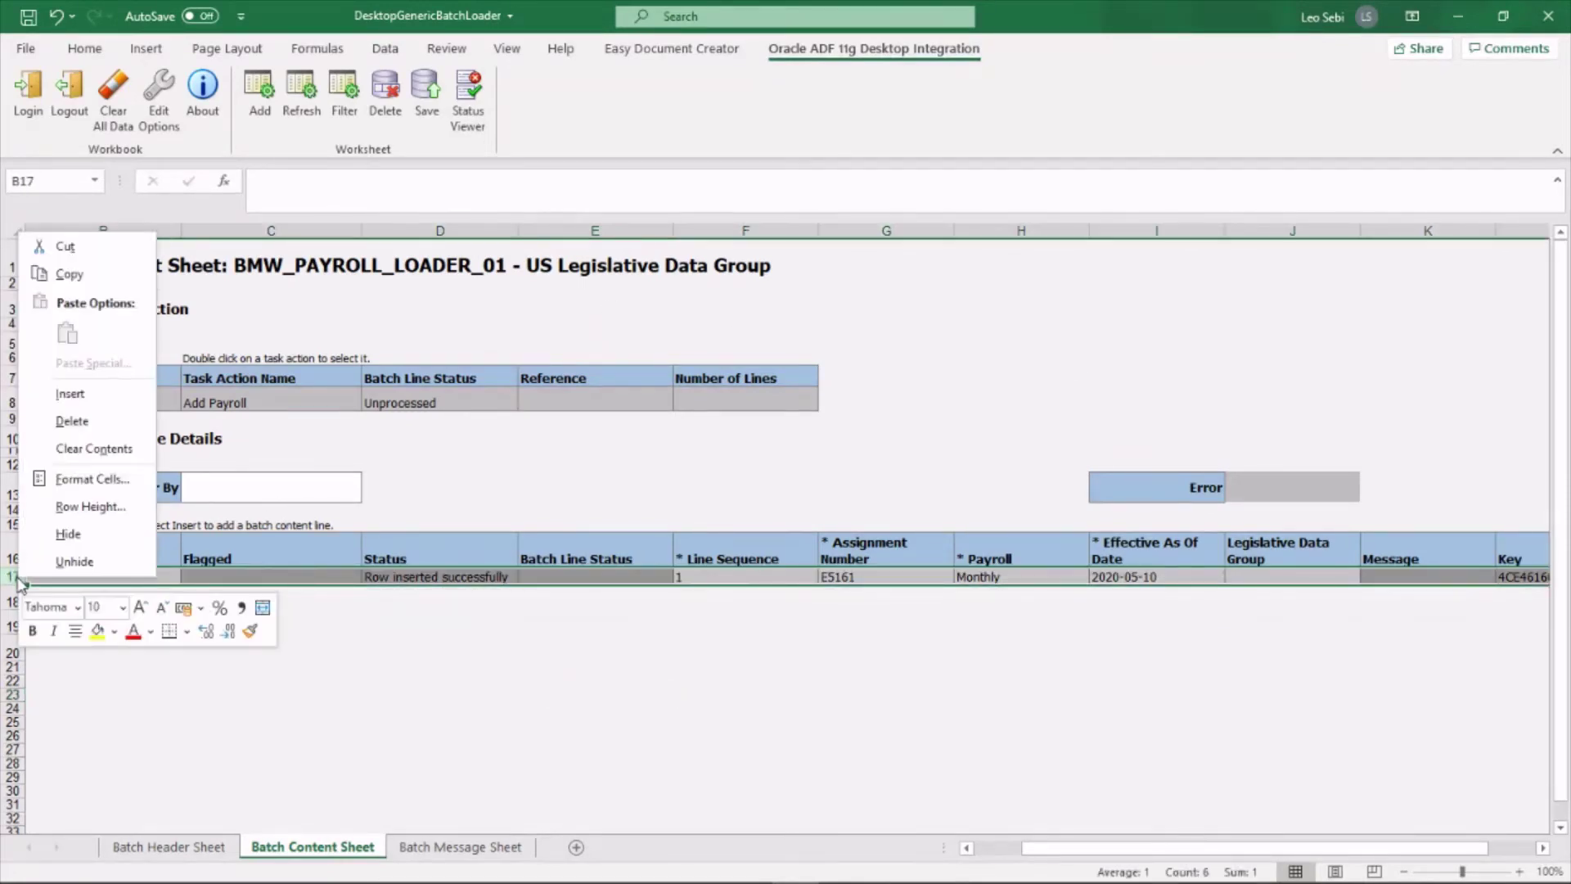
{"action": "left_click", "coordinate": [70, 396]}
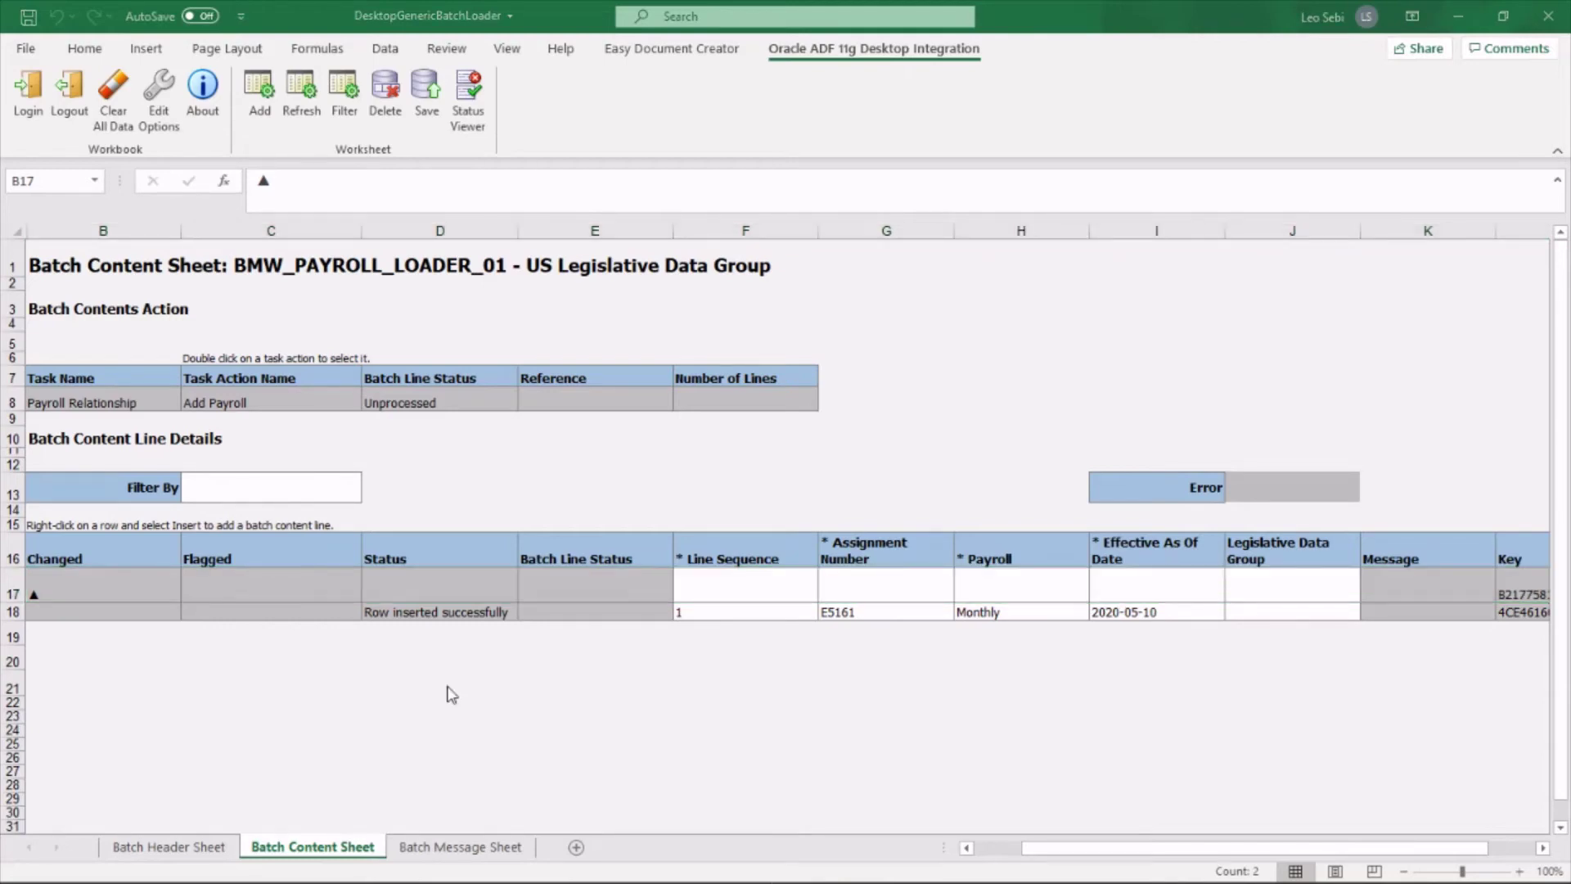
In the browser, go to Payroll Administration's Submit a Process or Report page
{"action": "key", "text": "alt+Tab"}
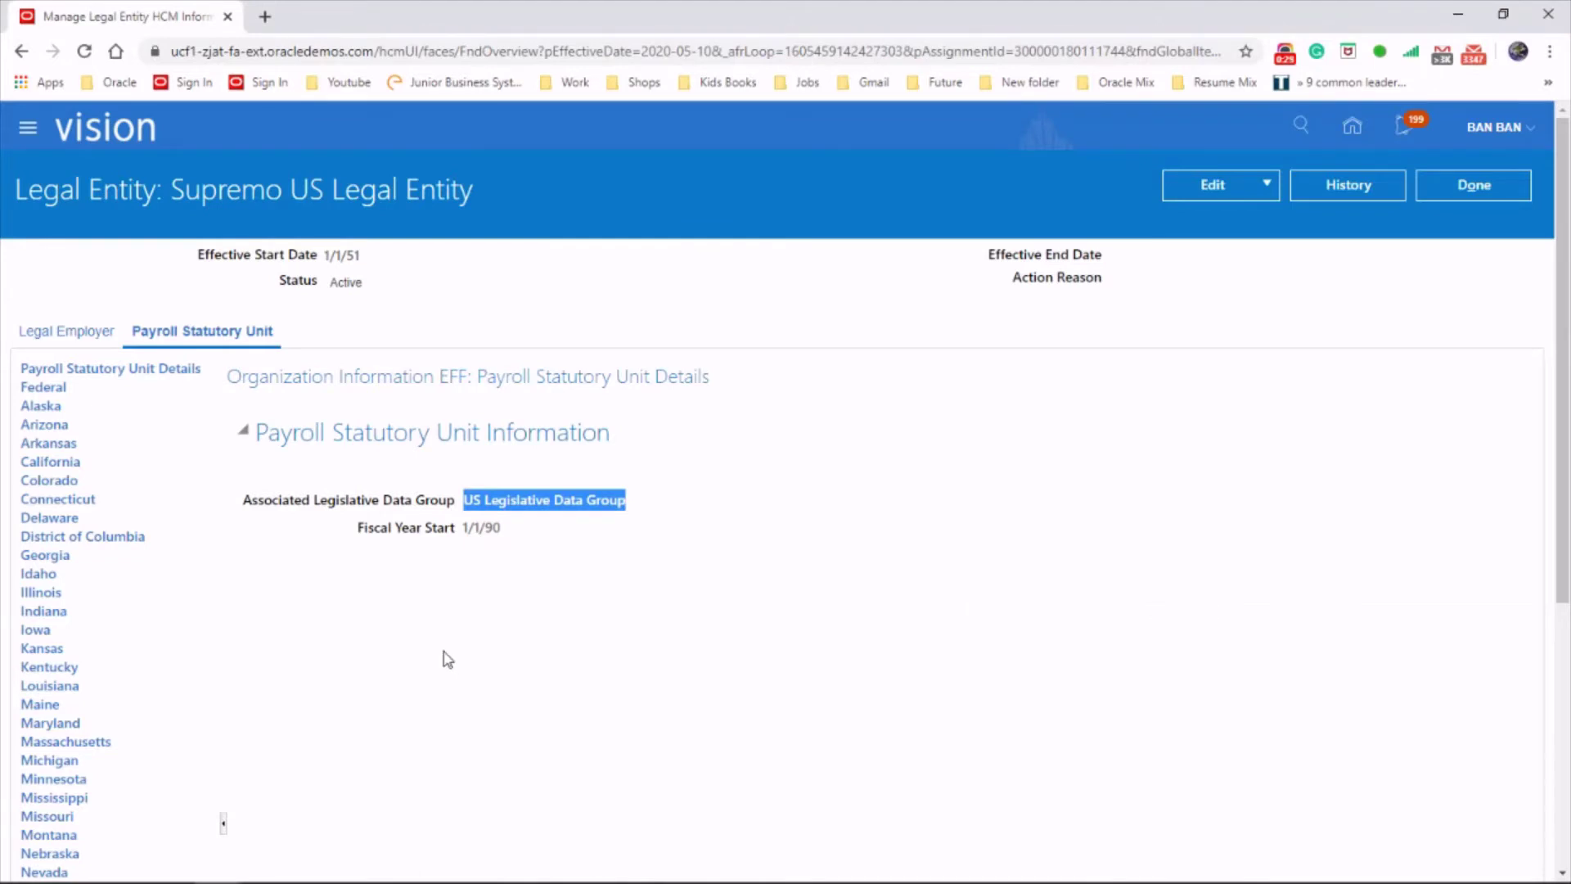
{"action": "left_click", "coordinate": [29, 129]}
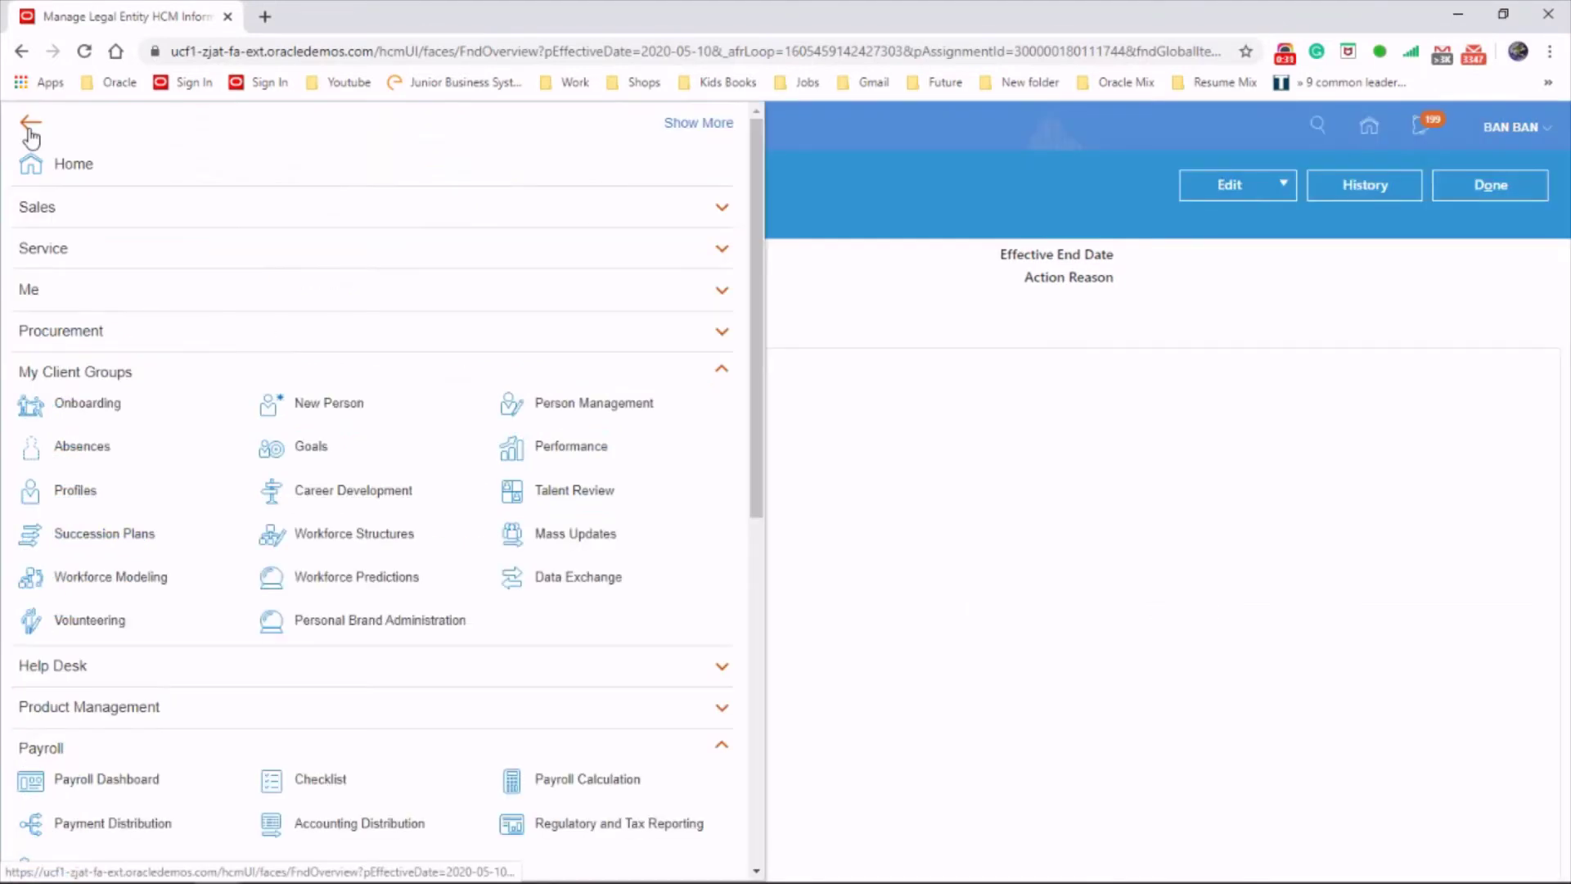
{"action": "scroll", "coordinate": [487, 589], "scroll_direction": "down", "scroll_amount": 5}
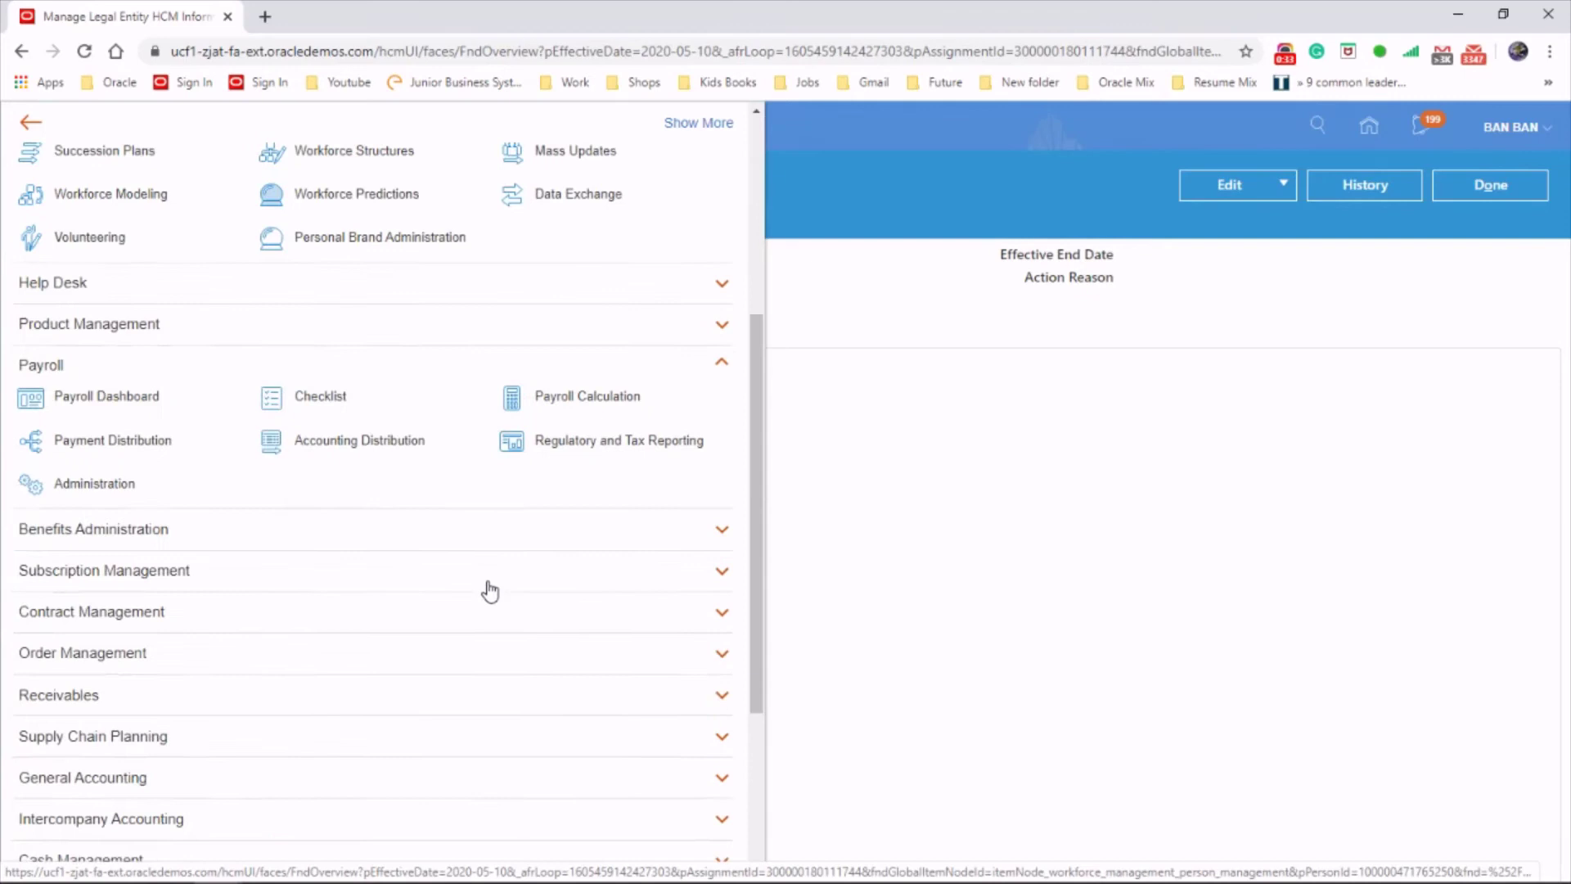
{"action": "left_click", "coordinate": [104, 476]}
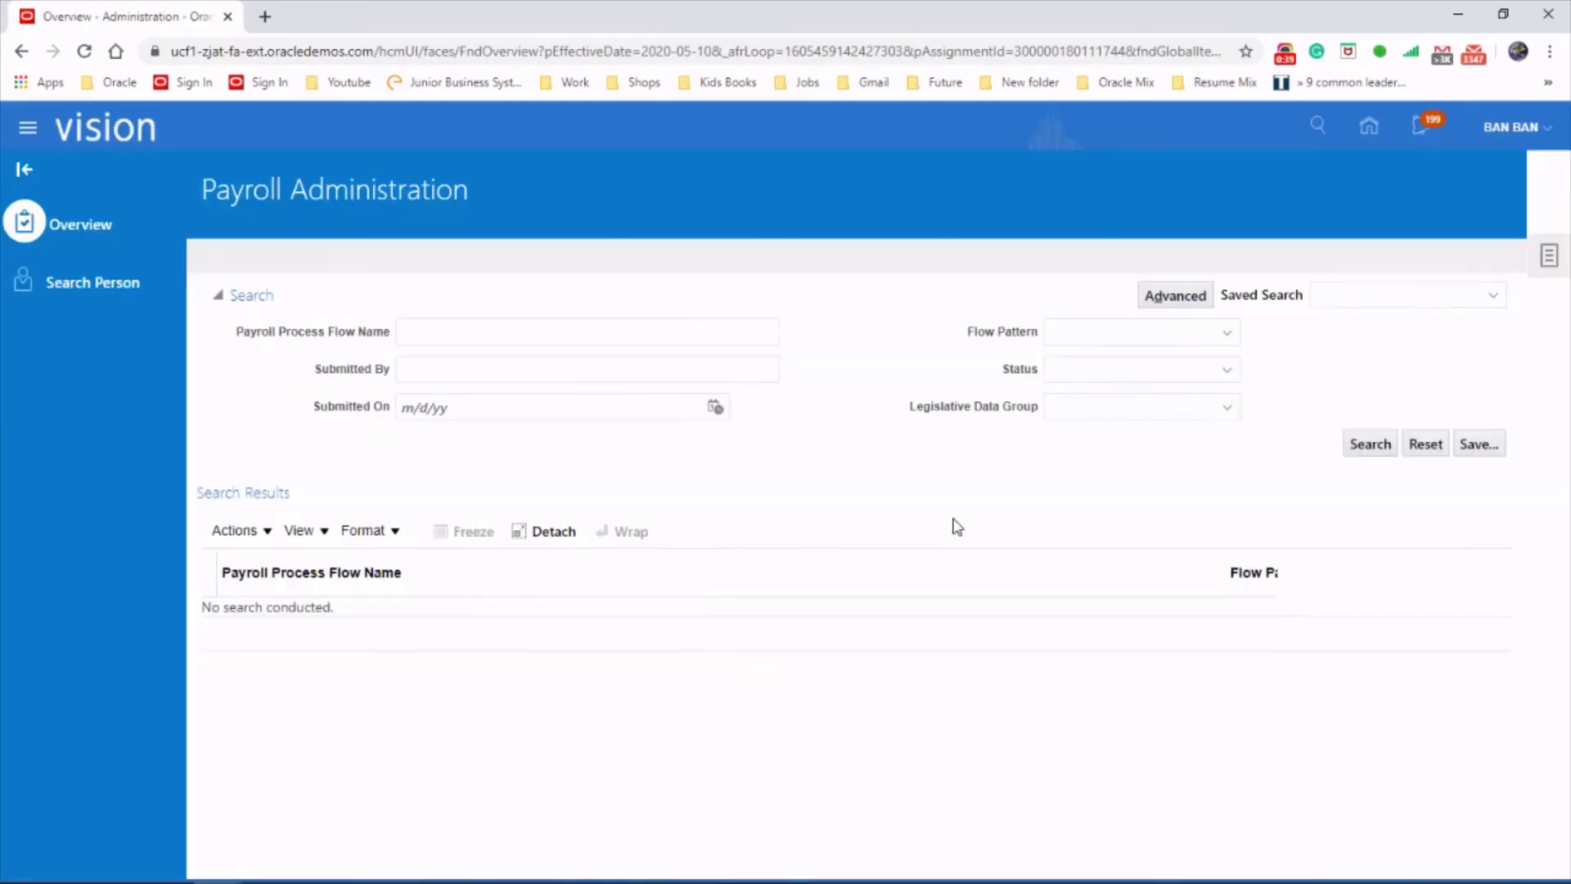
{"action": "left_click", "coordinate": [1548, 261]}
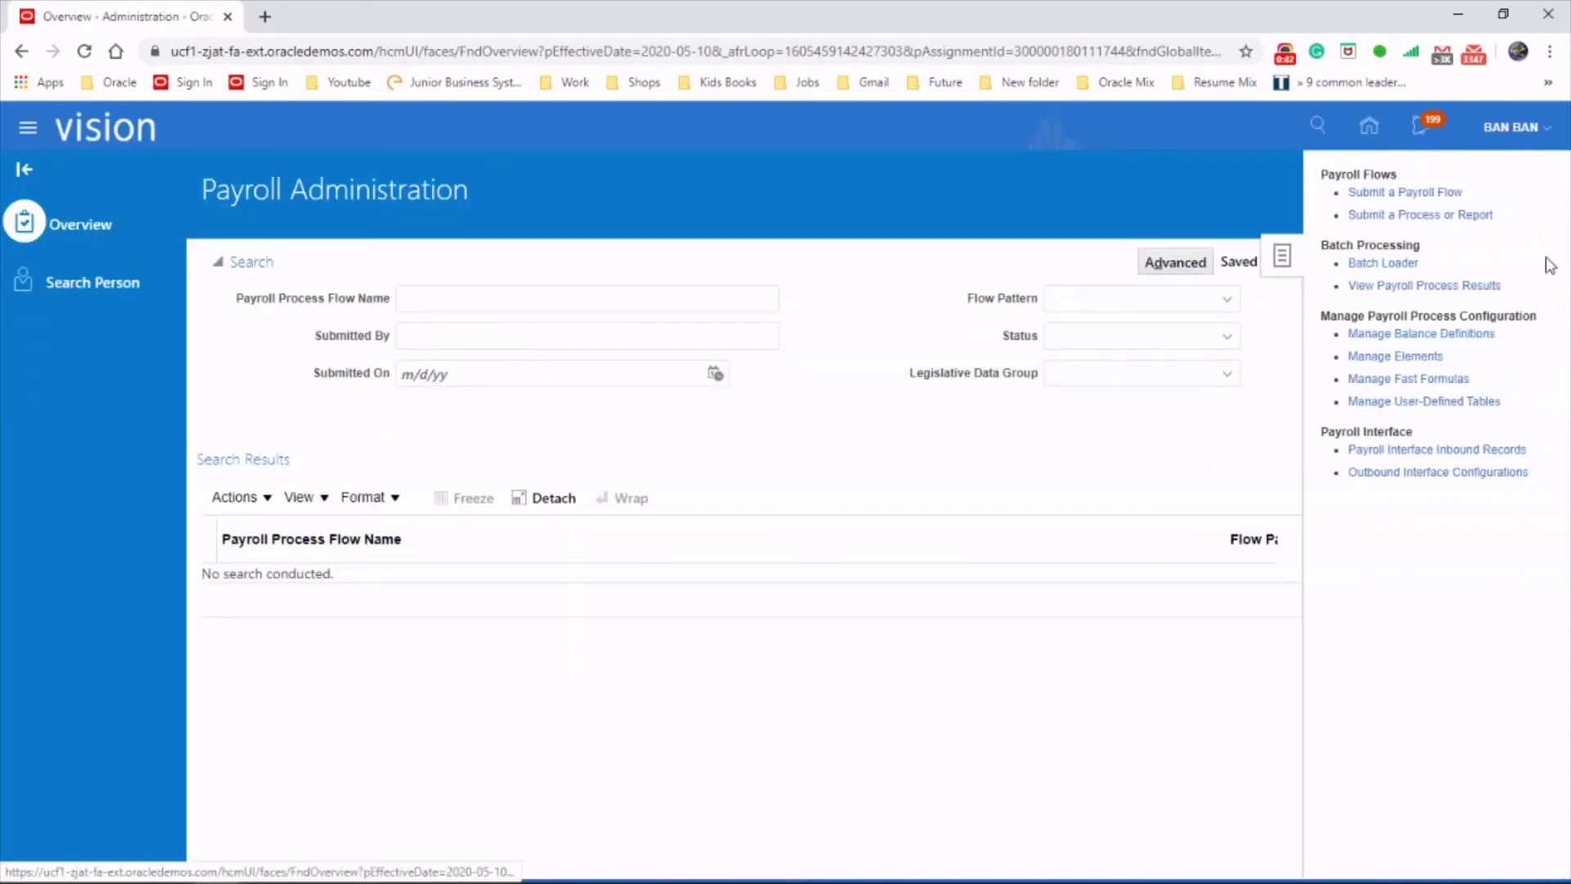
{"action": "left_click", "coordinate": [1424, 216]}
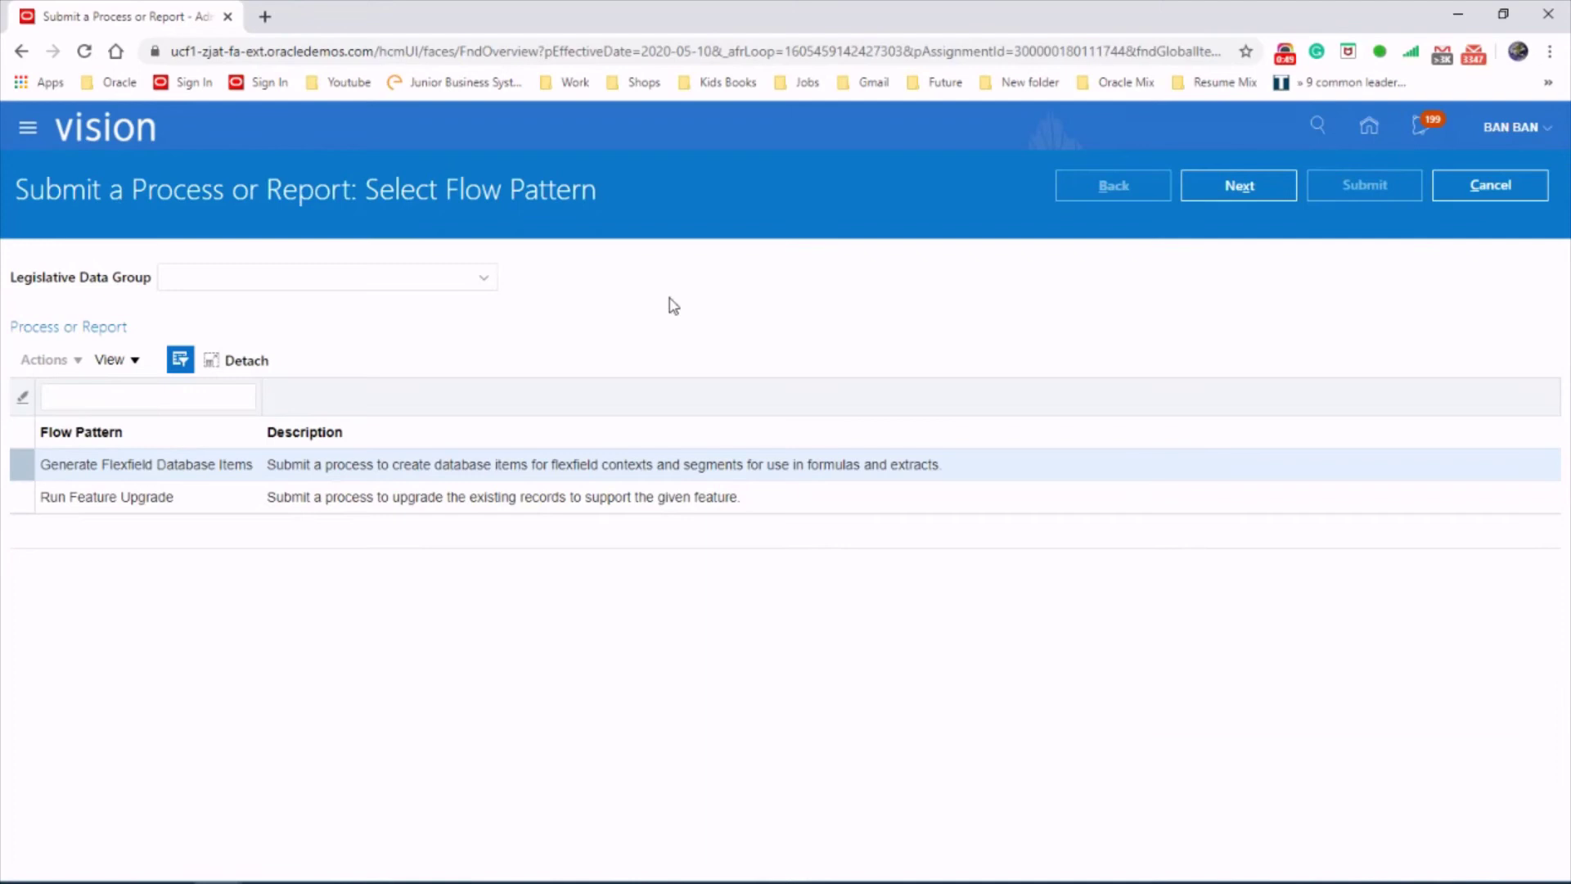
Choose US Legislative Data Group and the Transfer Batch flow pattern, then proceed to parameters
{"action": "left_click", "coordinate": [484, 277]}
{"action": "left_click_drag", "start_coordinate": [484, 331], "coordinate": [485, 563]}
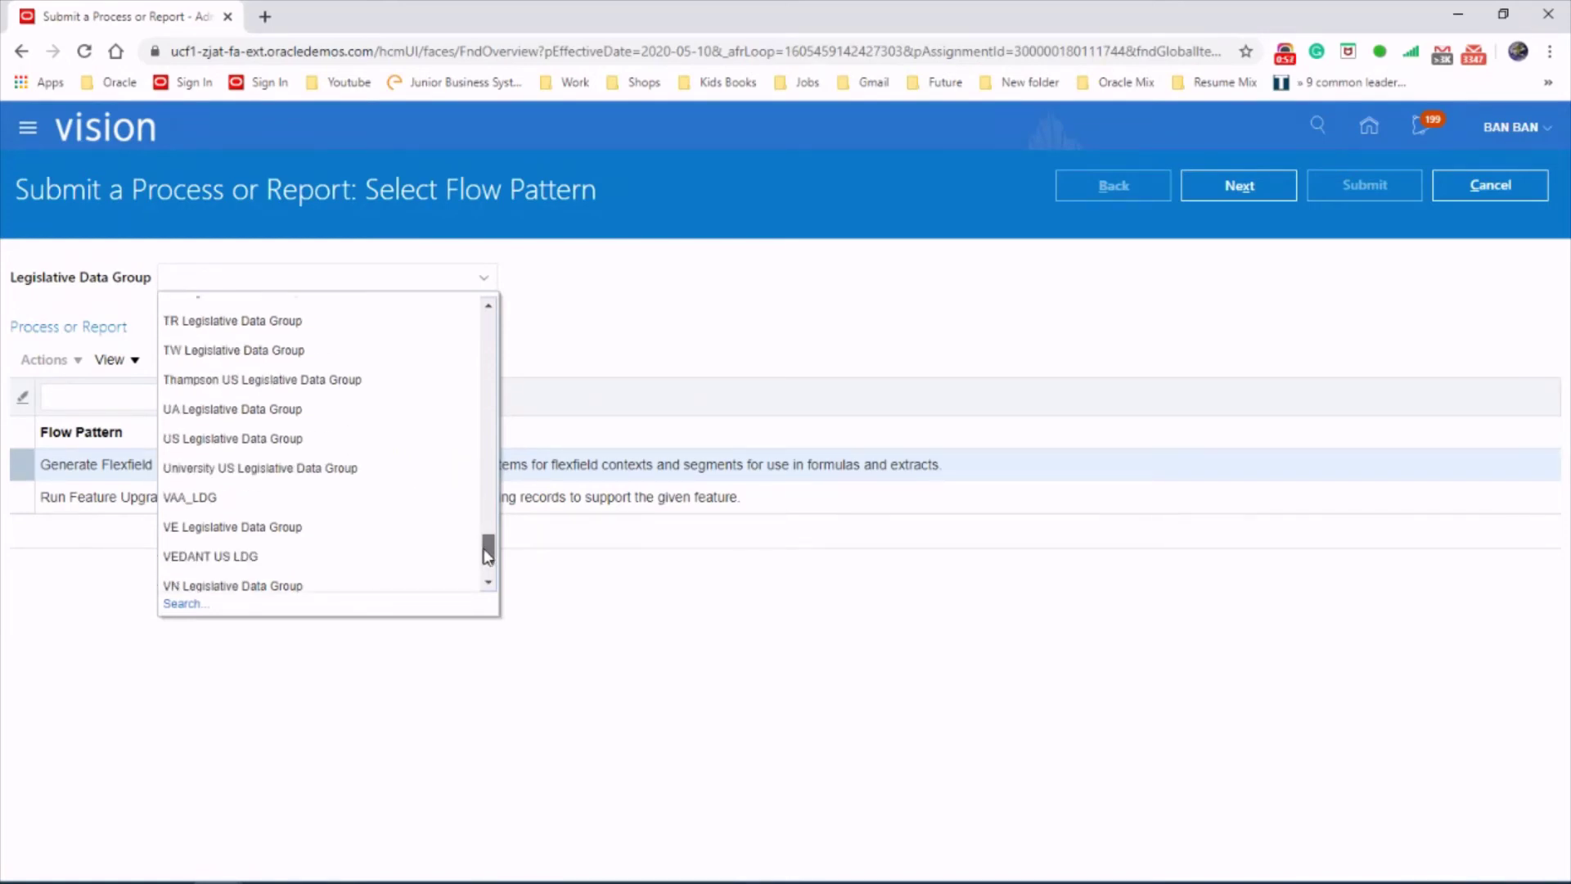
{"action": "left_click", "coordinate": [287, 438]}
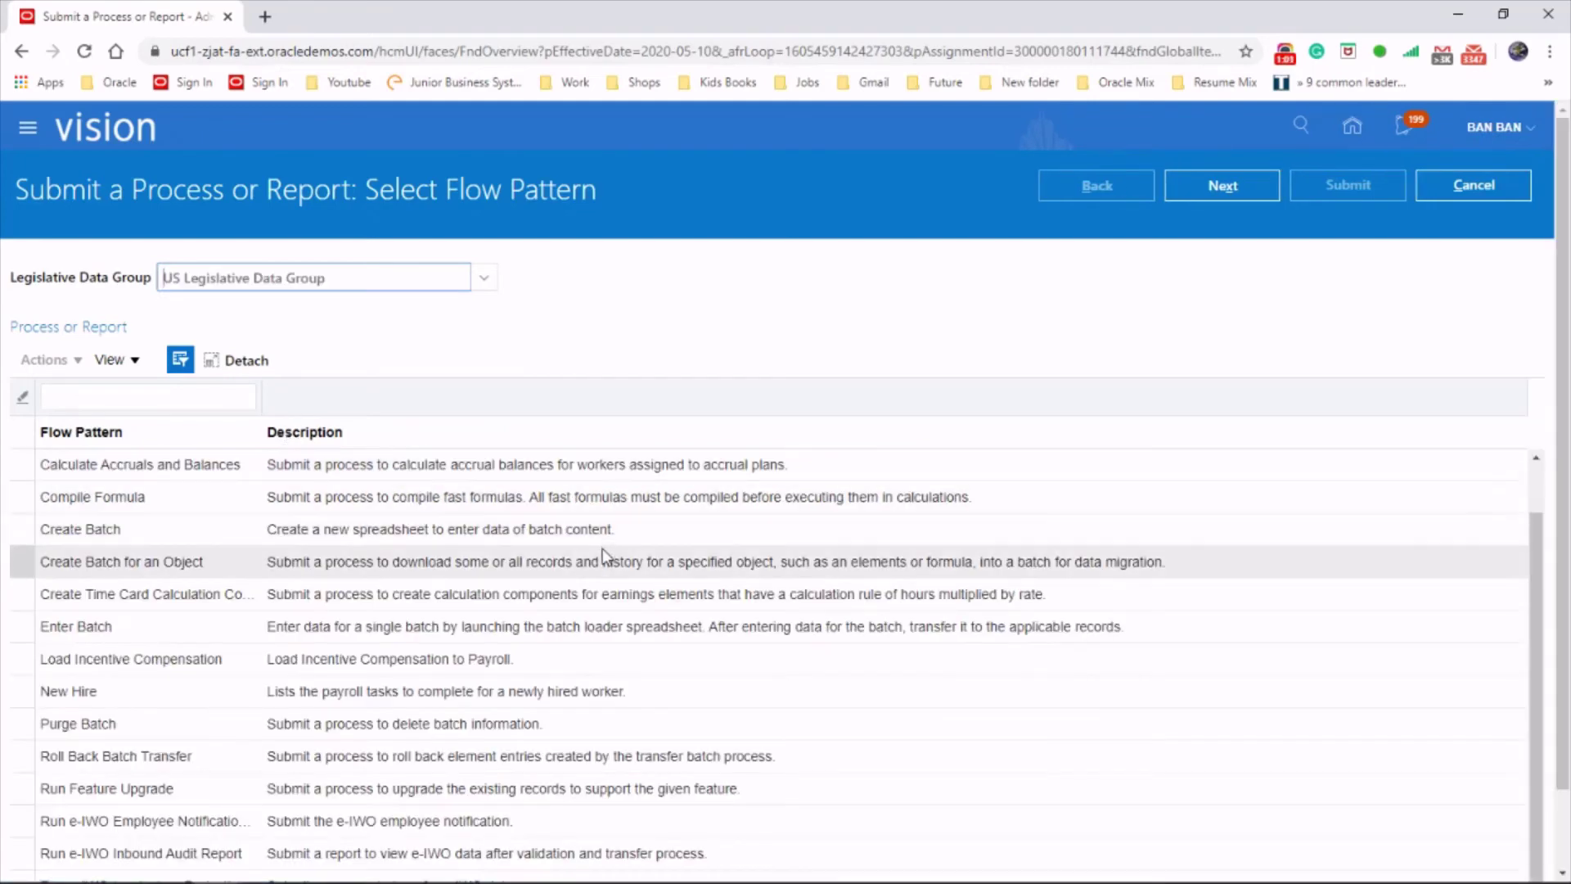
{"action": "scroll", "coordinate": [585, 548], "scroll_direction": "down", "scroll_amount": 5}
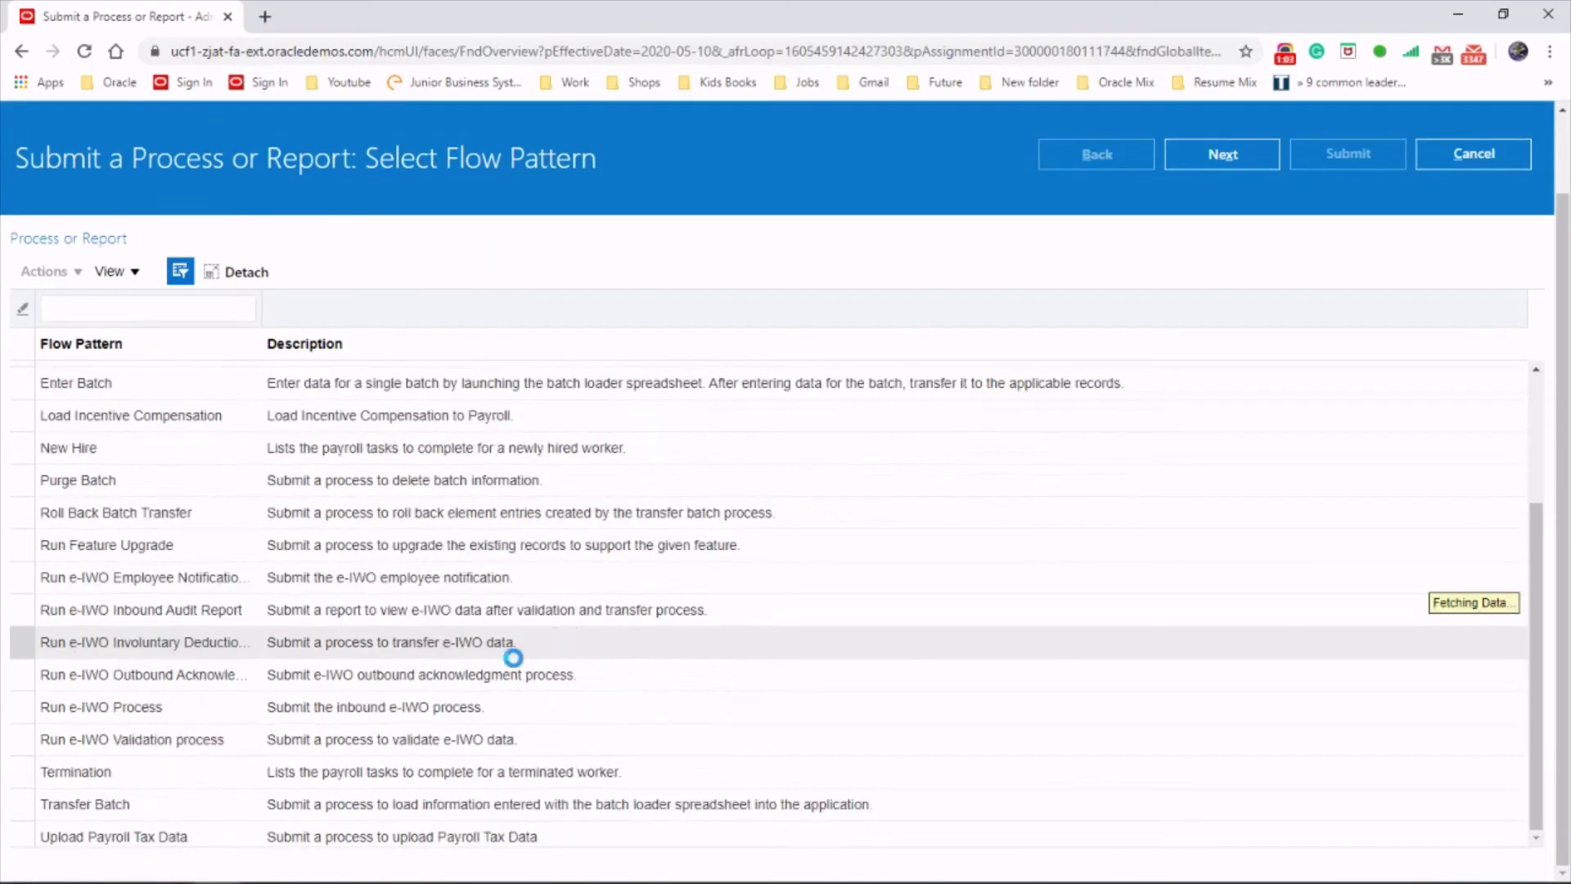
{"action": "left_click", "coordinate": [362, 797]}
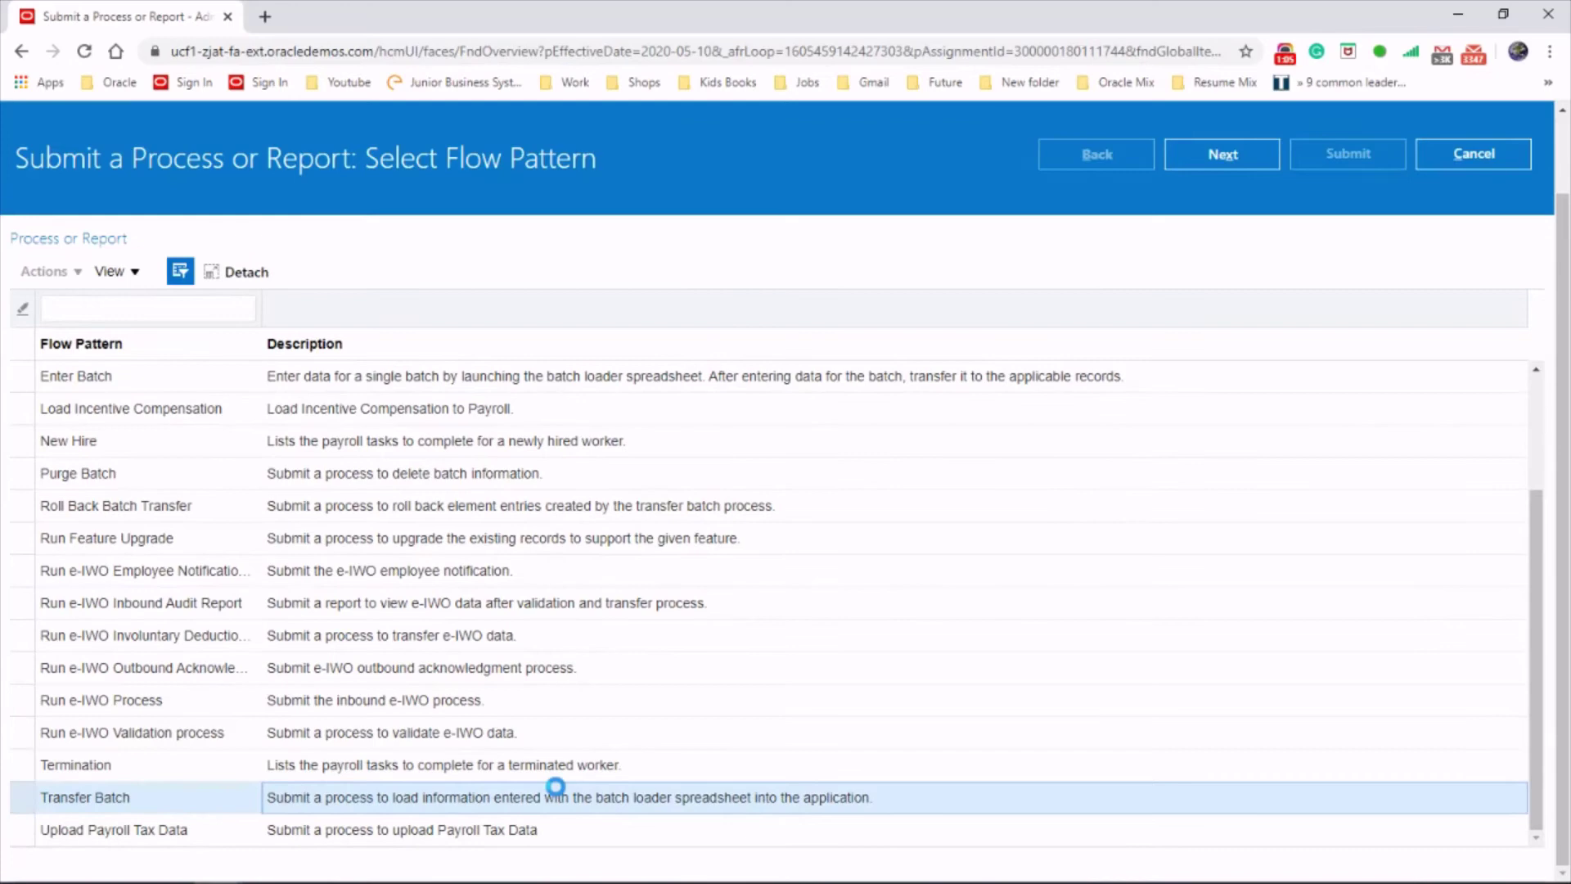
{"action": "left_click", "coordinate": [1223, 155]}
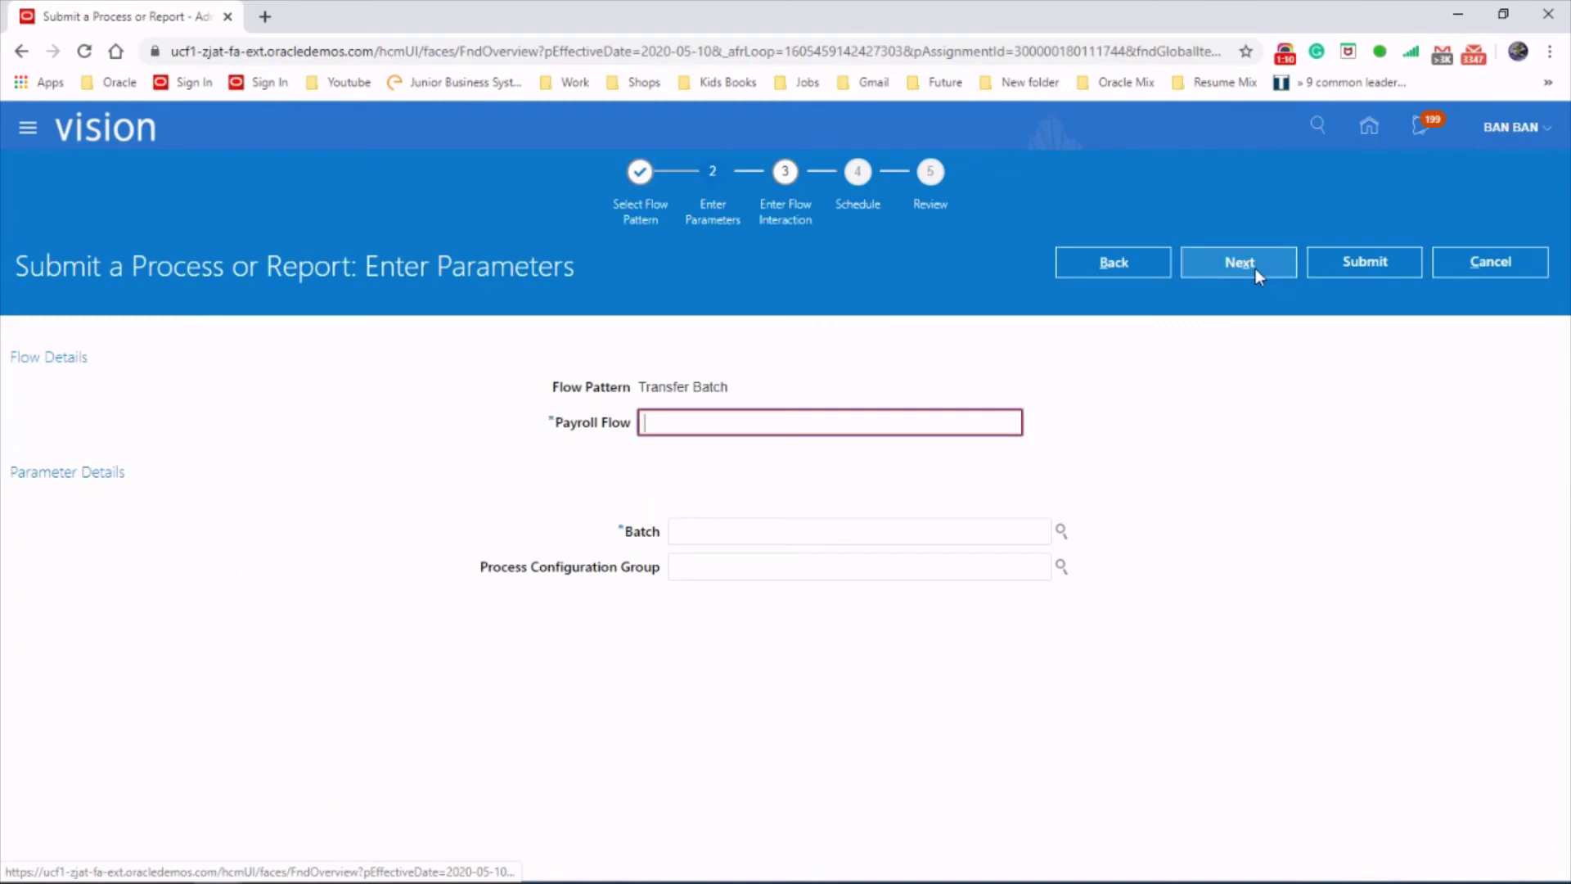
Dismiss the required-value error, focus the Batch field, and return to the Excel workbook
{"action": "left_click", "coordinate": [1256, 271]}
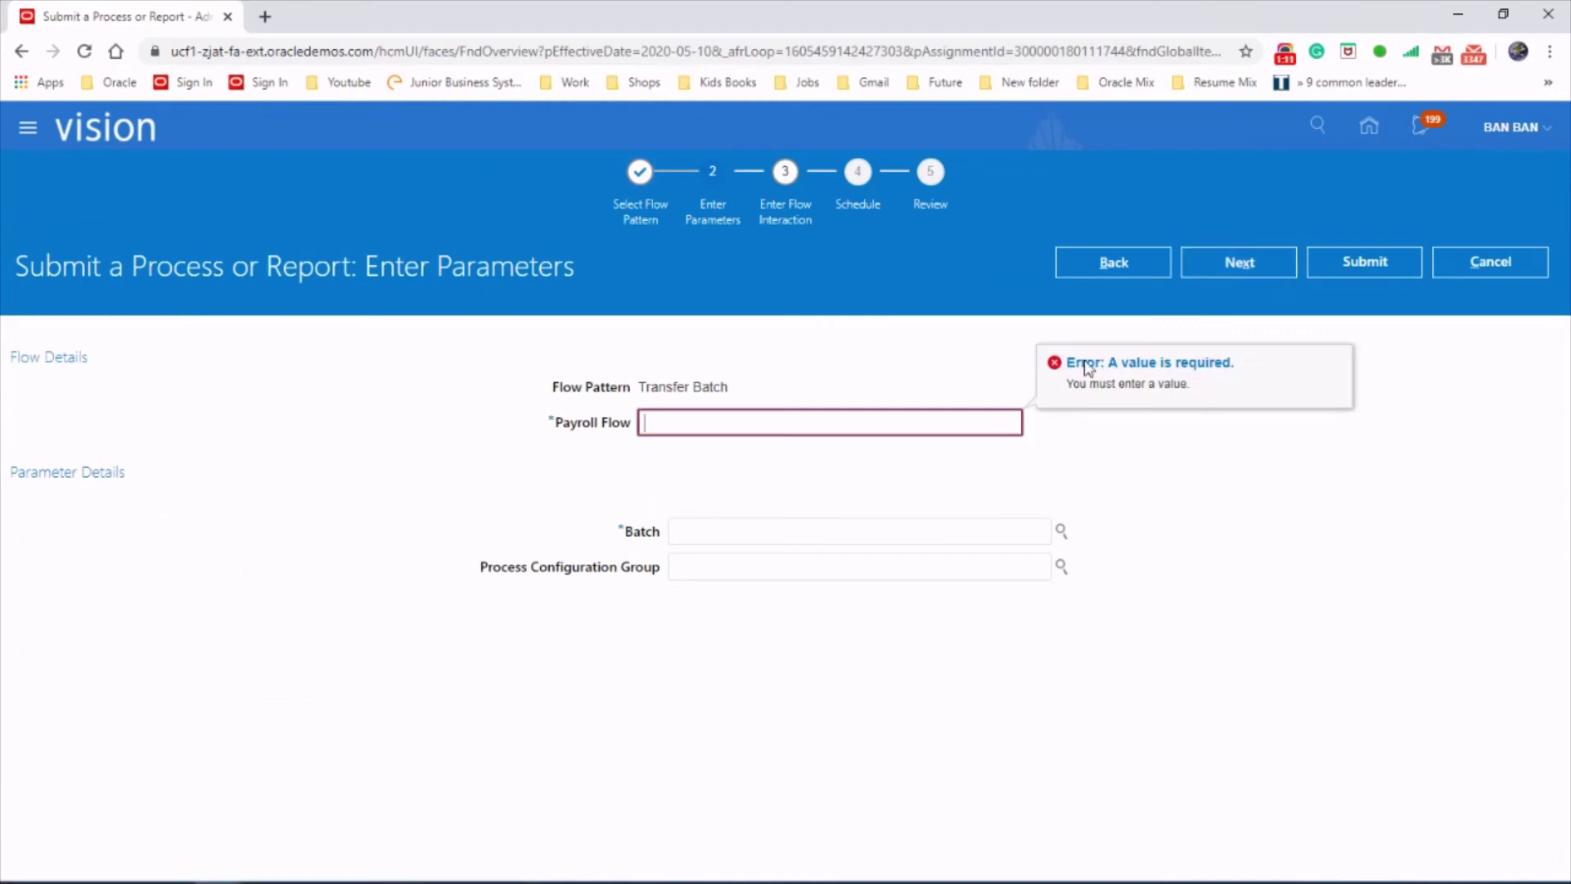
{"action": "left_click", "coordinate": [750, 530]}
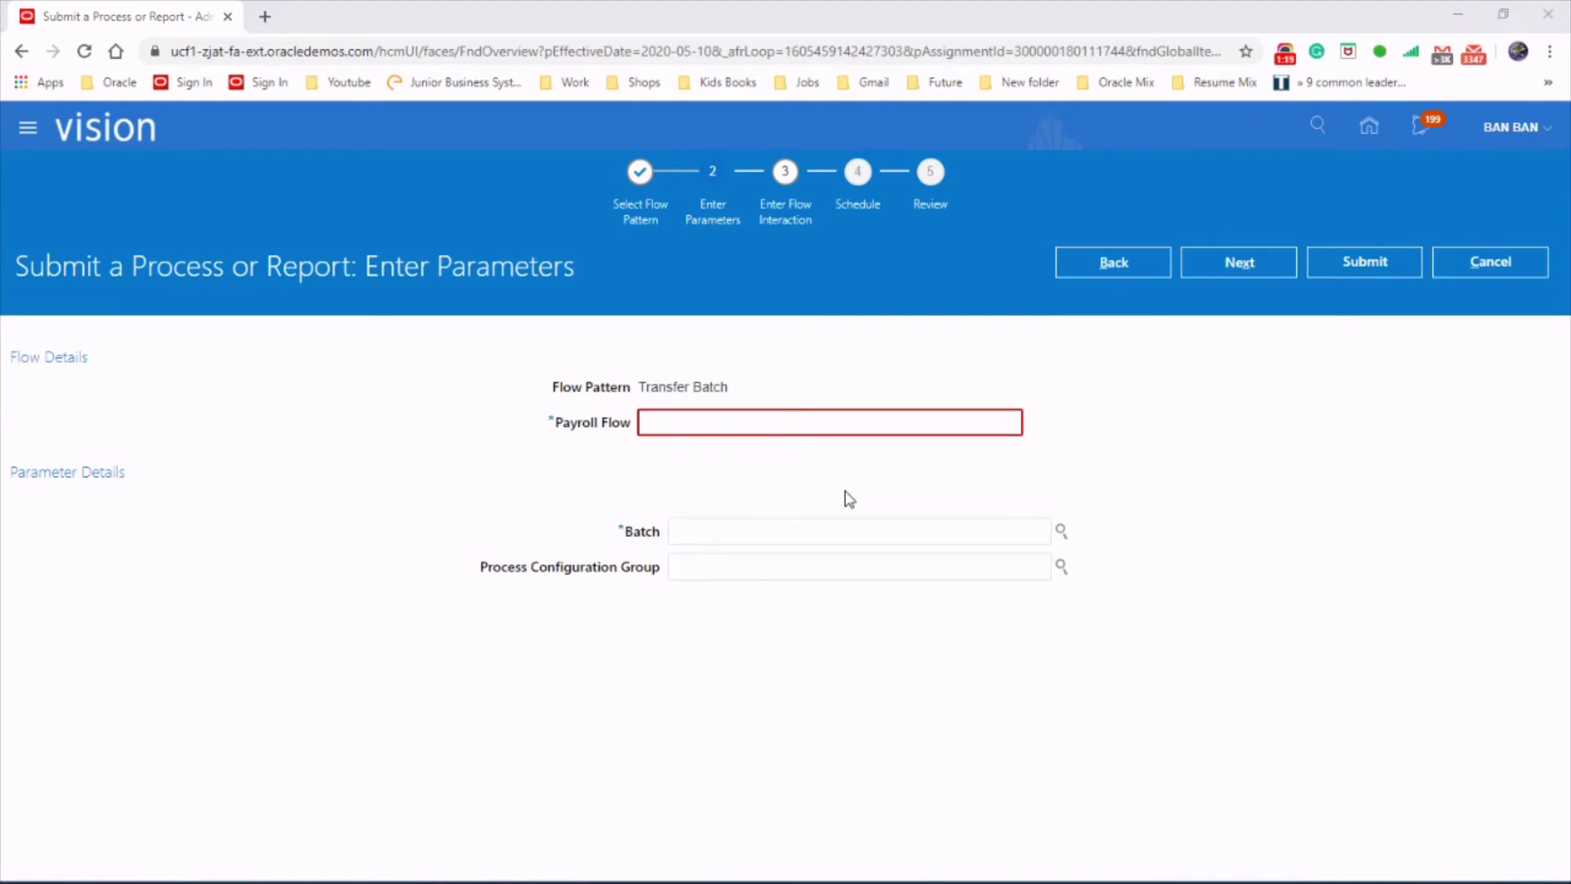
{"action": "key", "text": "alt+Tab"}
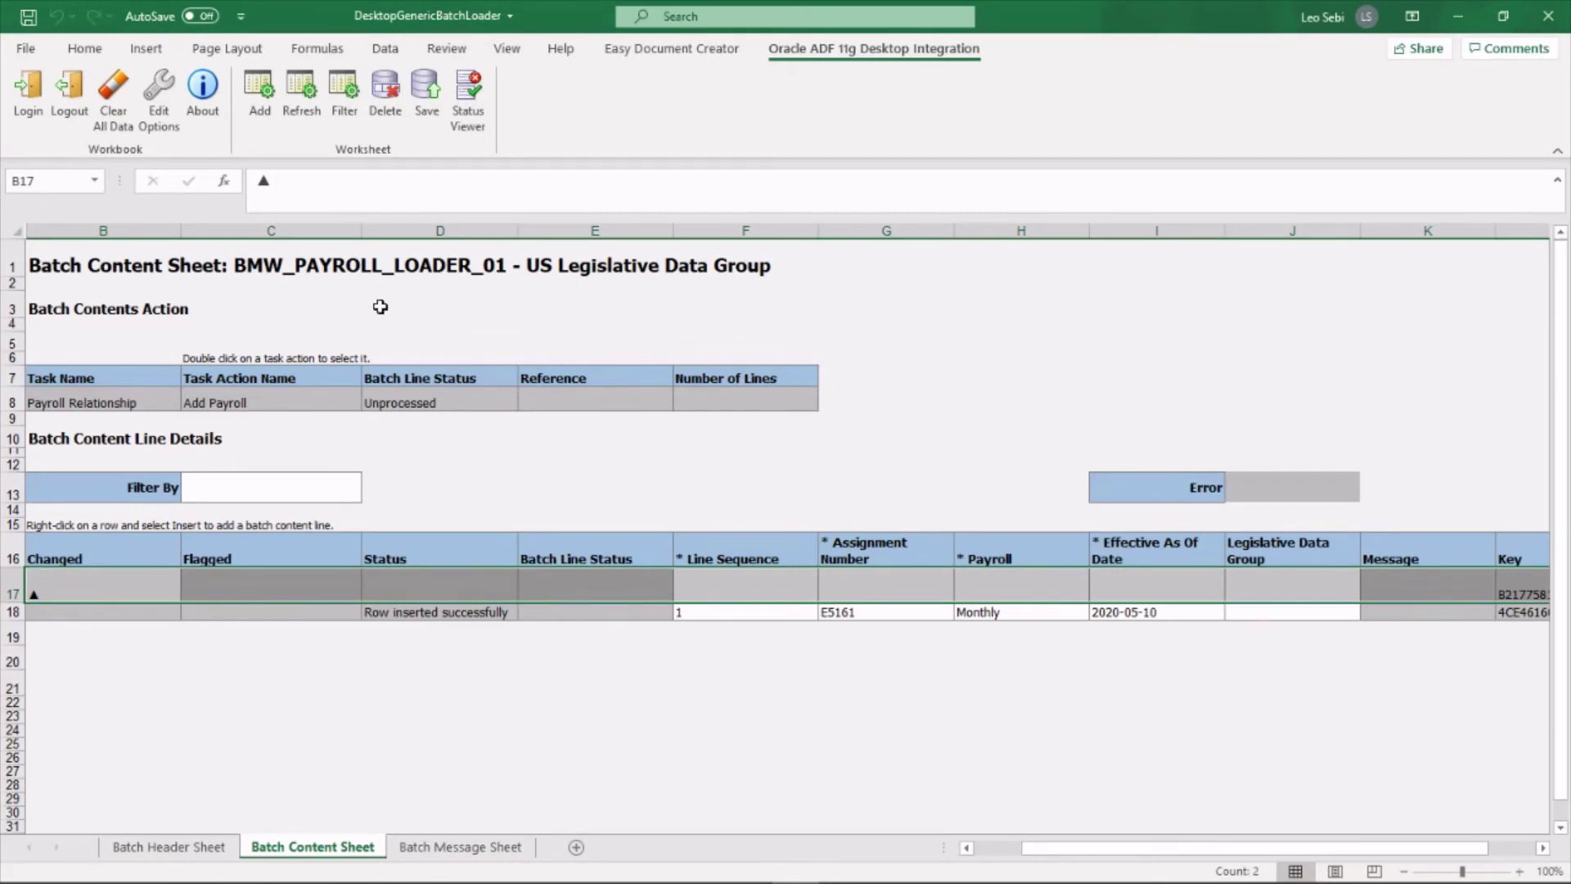
Check the batch name in the sheet title, then return to the Transfer Batch parameters page
{"action": "left_click", "coordinate": [393, 261]}
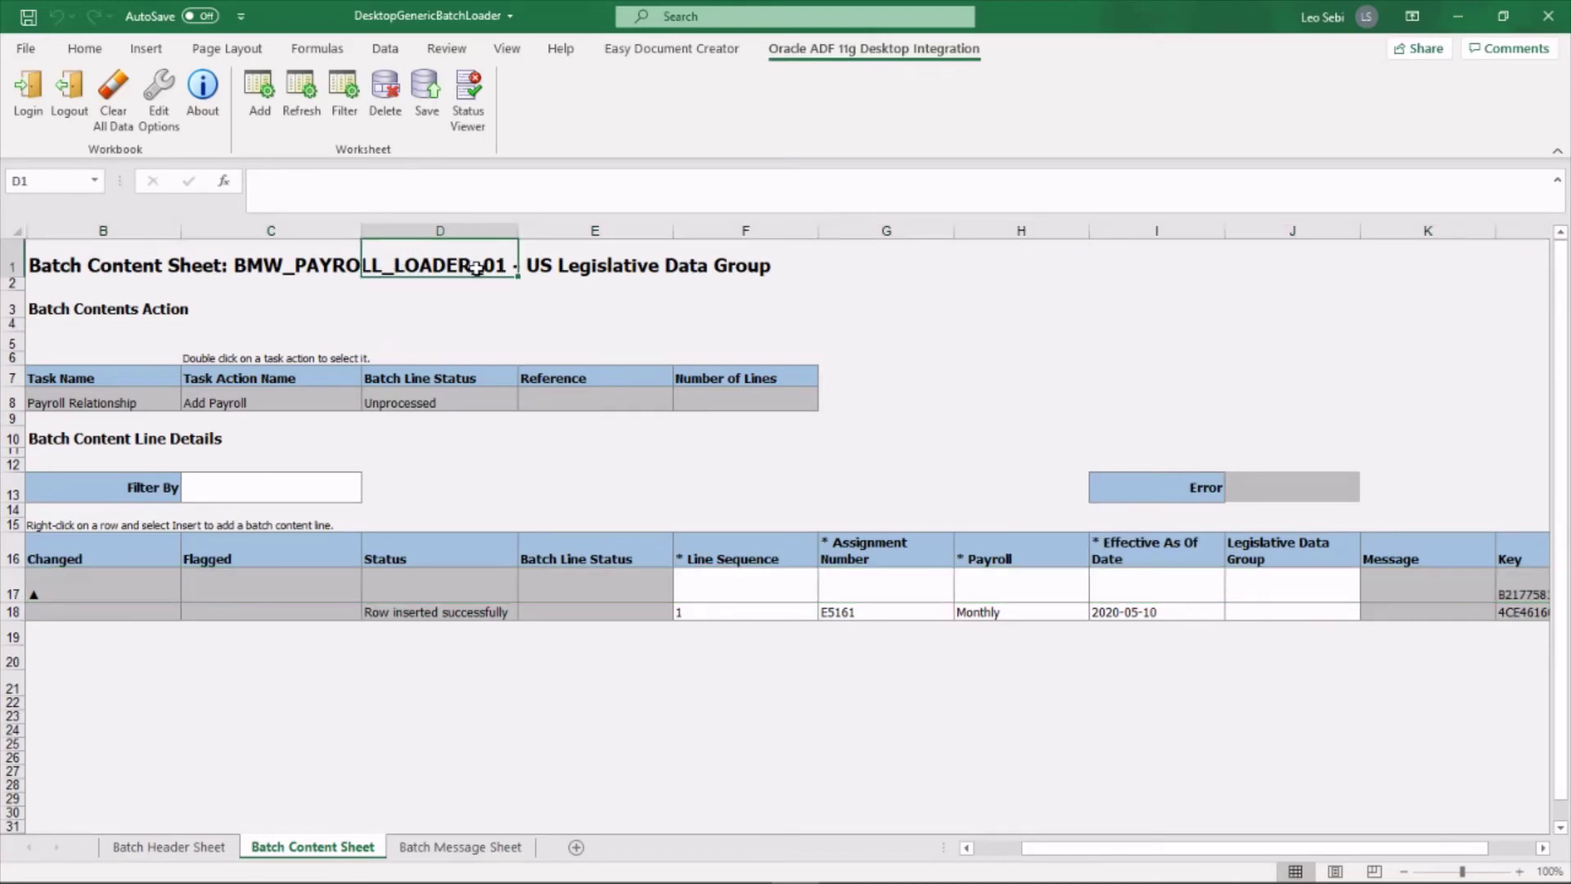
{"action": "left_click", "coordinate": [299, 261]}
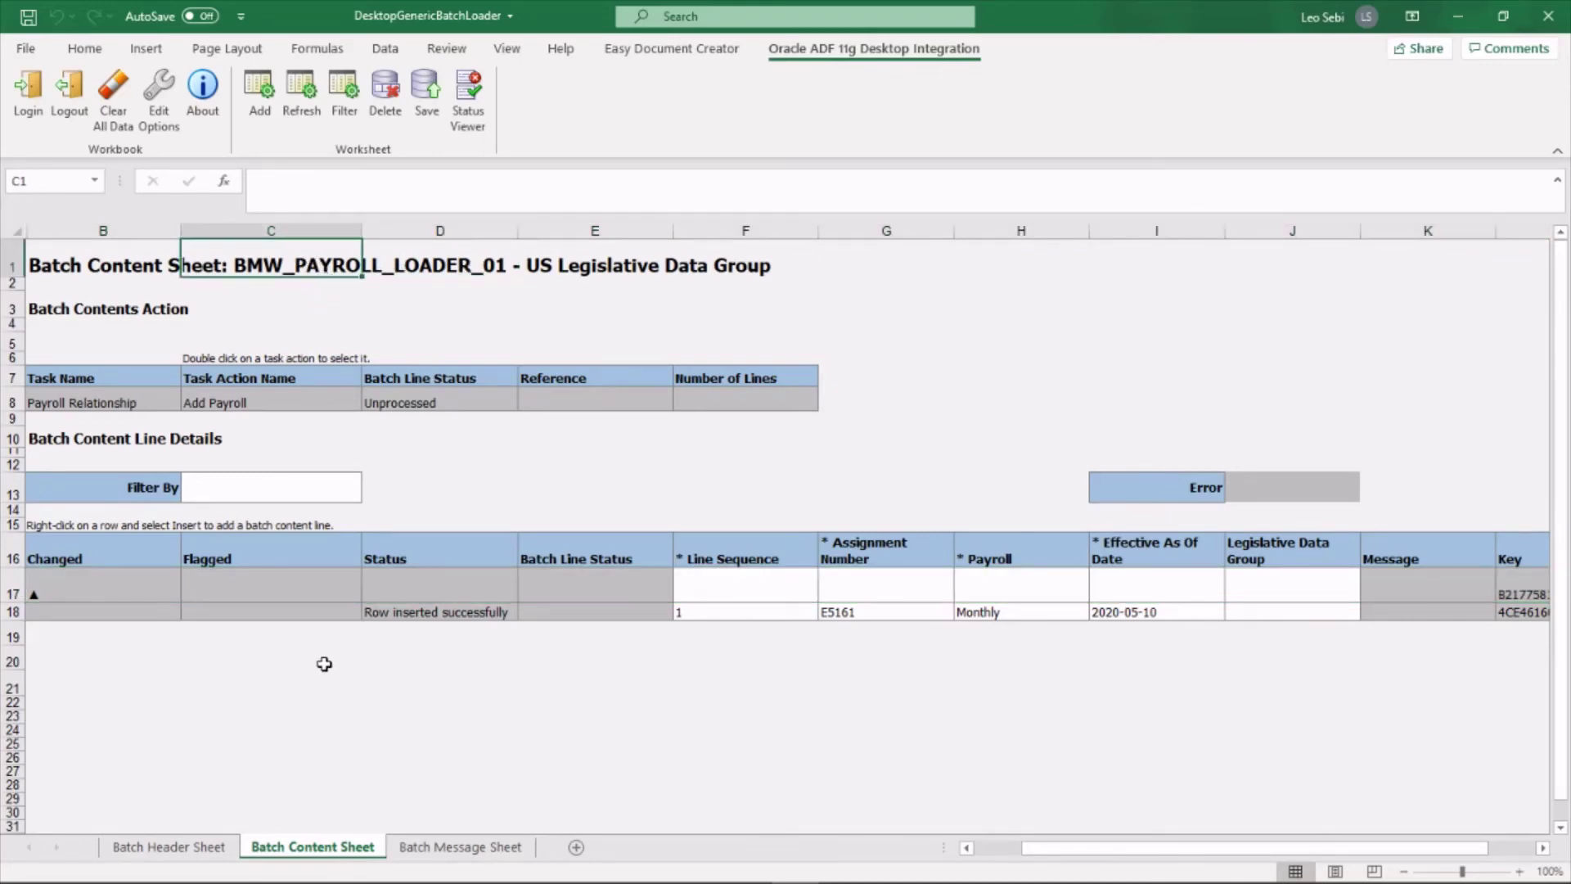
{"action": "key", "text": "alt+Tab"}
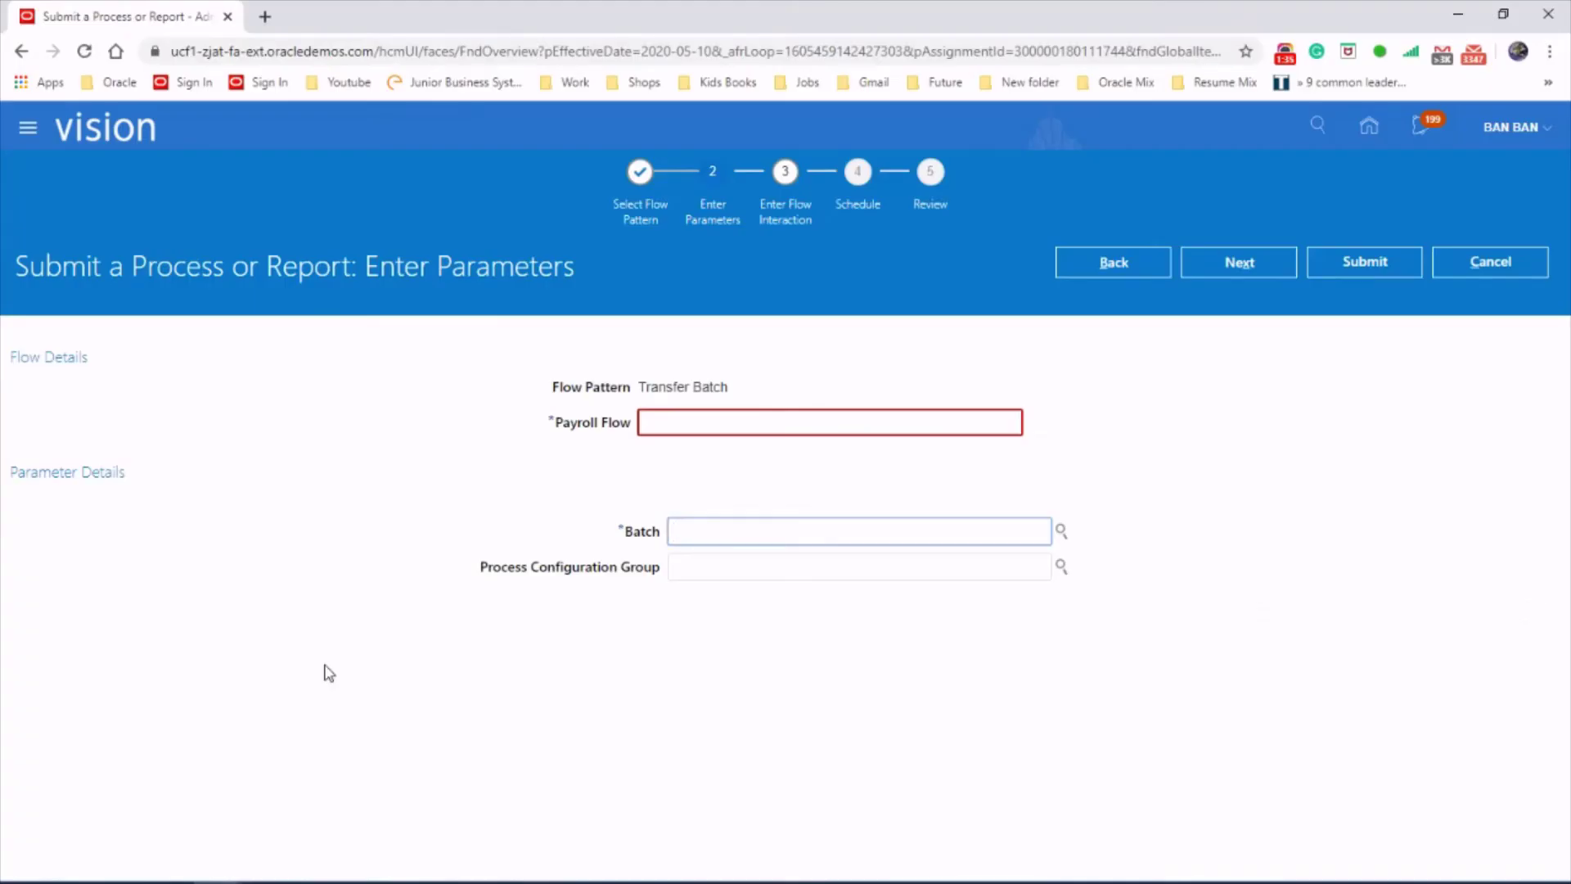
Search BMW_PAYROLL and set the Batch parameter to BMW_PAYROLL_LOADER_01
{"action": "type", "text": "bm"}
{"action": "key", "text": "BackSpace"}
{"action": "key", "text": "BackSpace"}
{"action": "type", "text": "BMW_PAYROLL"}
{"action": "key", "text": "Tab"}
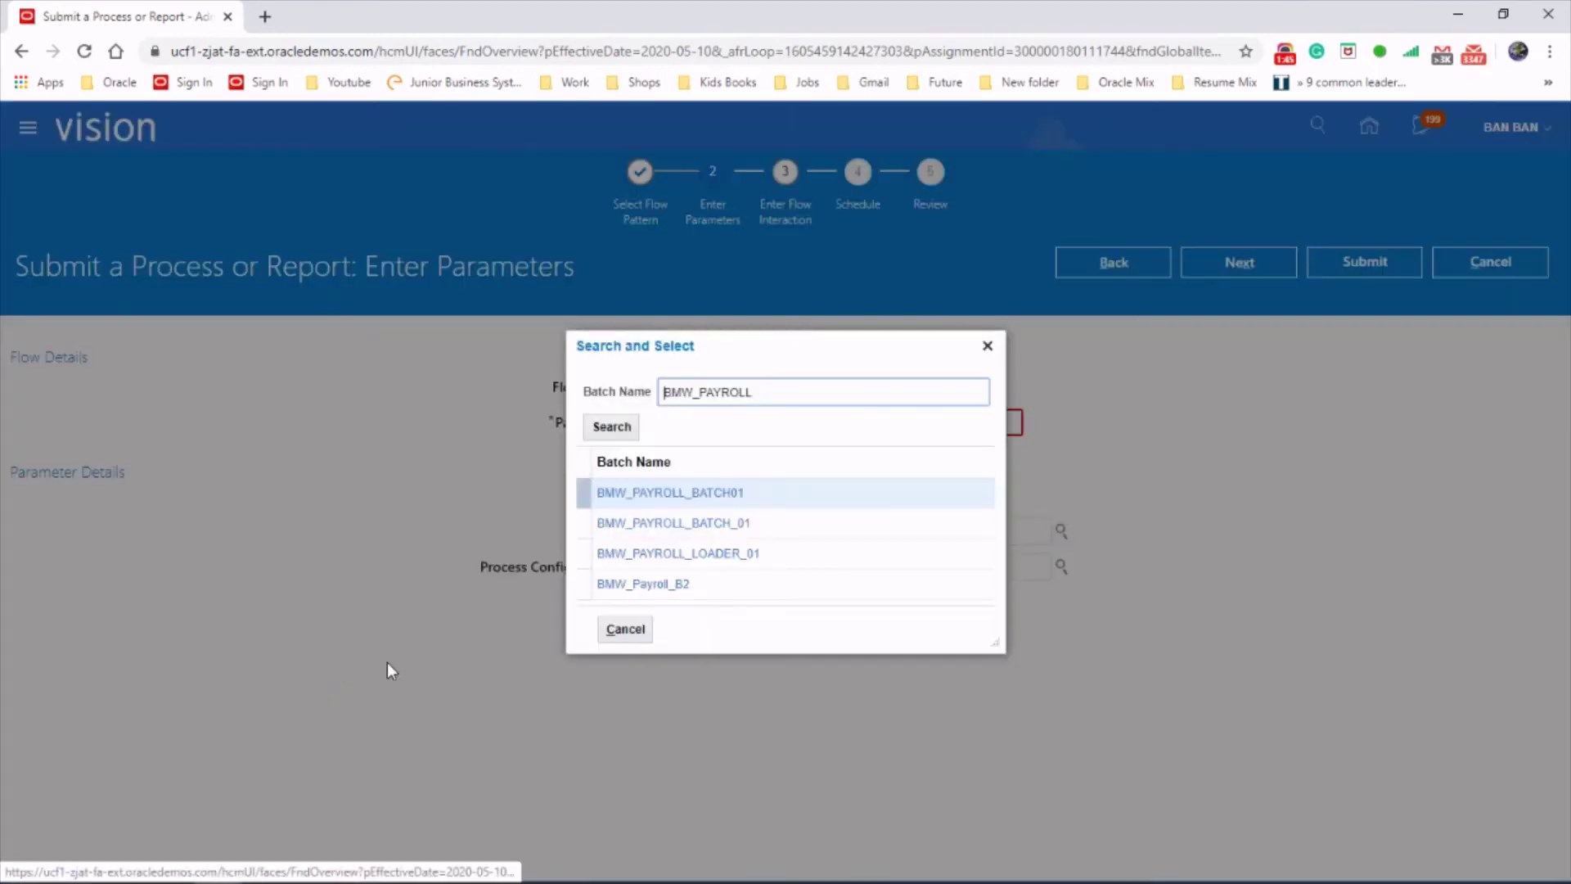
{"action": "left_click", "coordinate": [807, 556]}
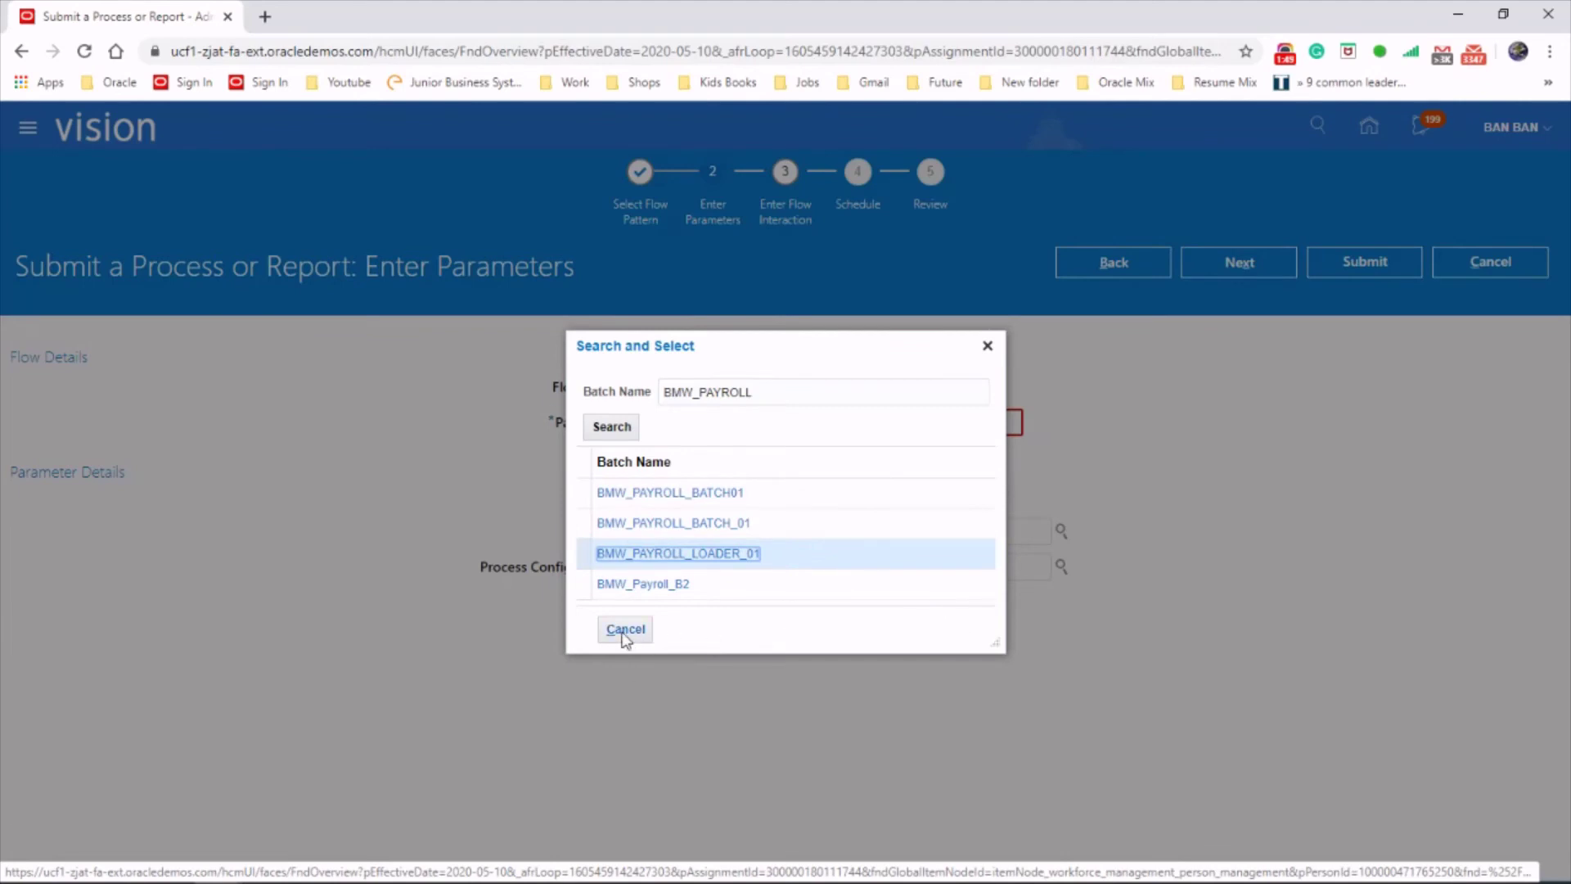
{"action": "left_click", "coordinate": [740, 554]}
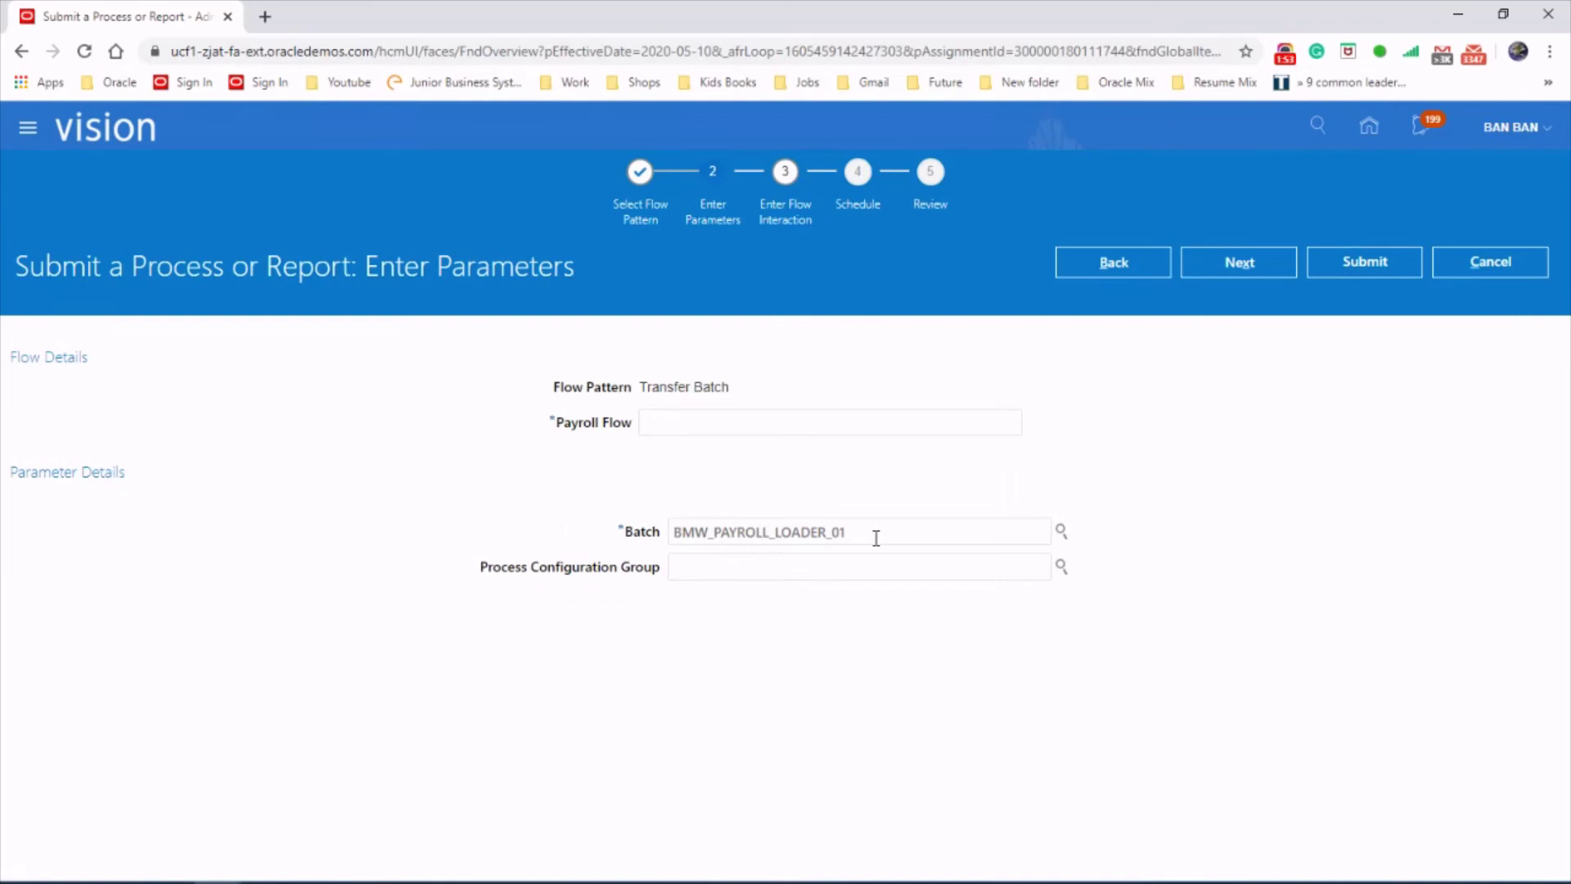
Copy BMW_PAYROLL_LOADER_01 into Payroll Flow and advance to the Schedule step
{"action": "left_click_drag", "start_coordinate": [876, 537], "coordinate": [665, 547]}
{"action": "key", "text": "ctrl+c"}
{"action": "left_click", "coordinate": [686, 417]}
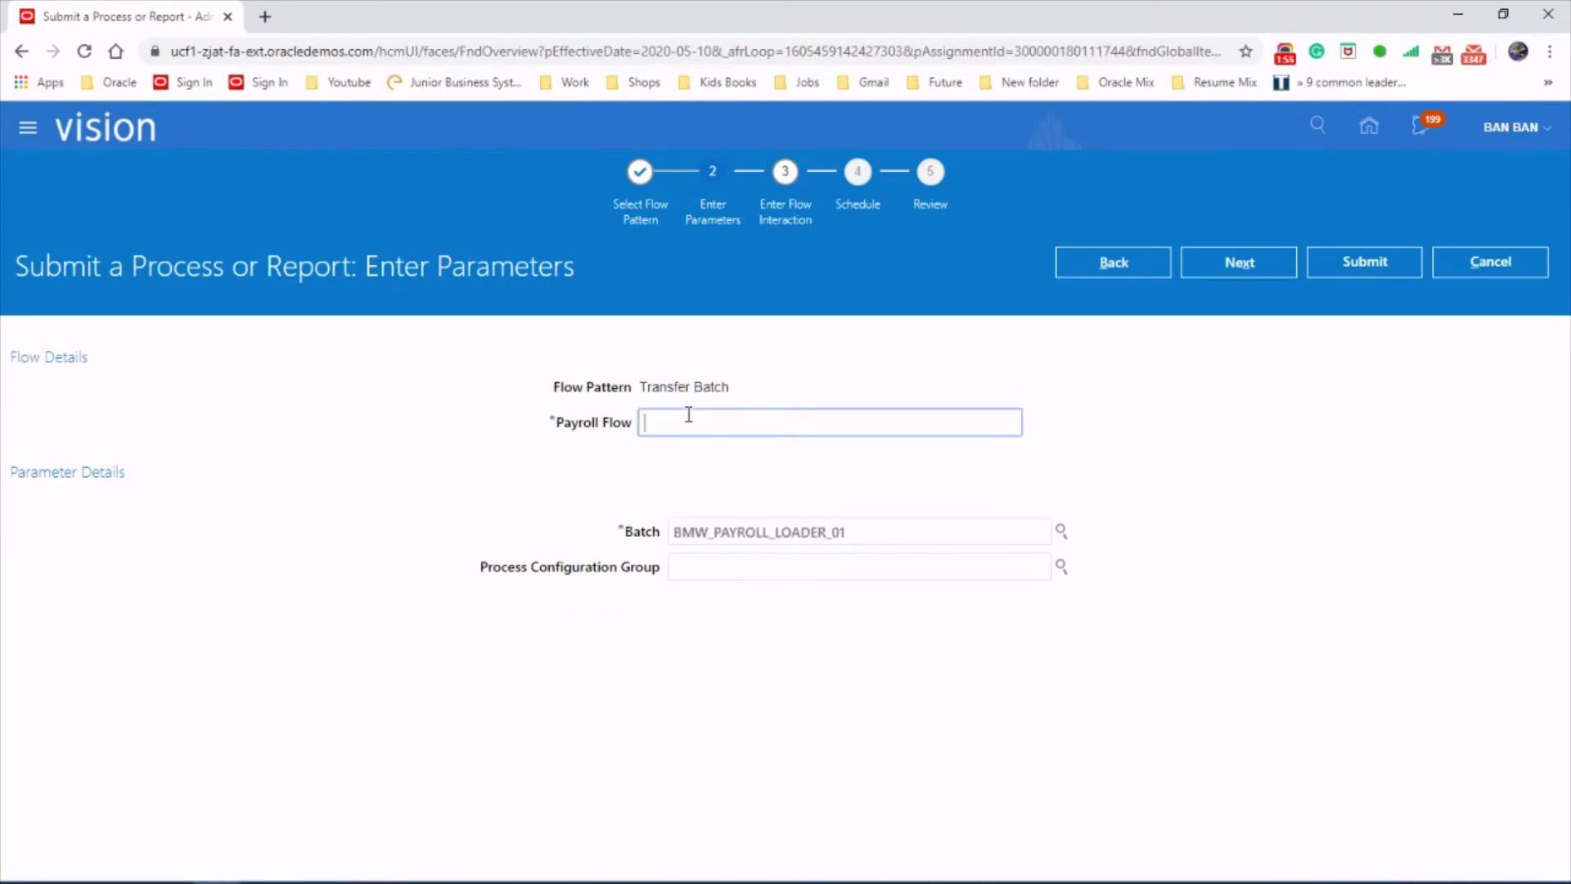
{"action": "key", "text": "ctrl+v"}
{"action": "left_click", "coordinate": [1206, 433]}
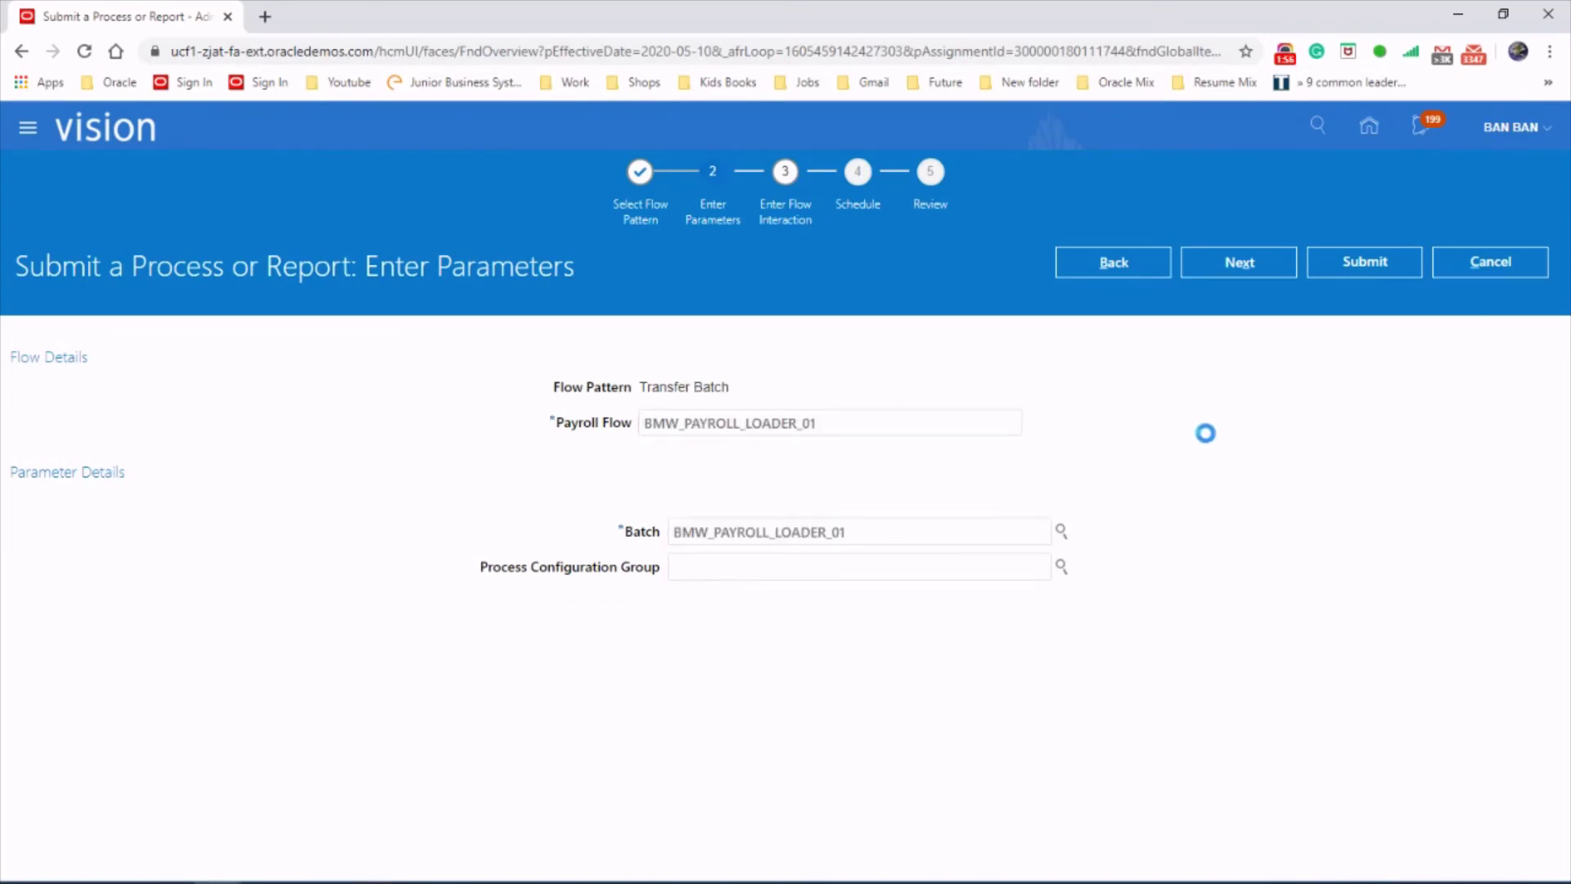
{"action": "left_click", "coordinate": [1245, 263]}
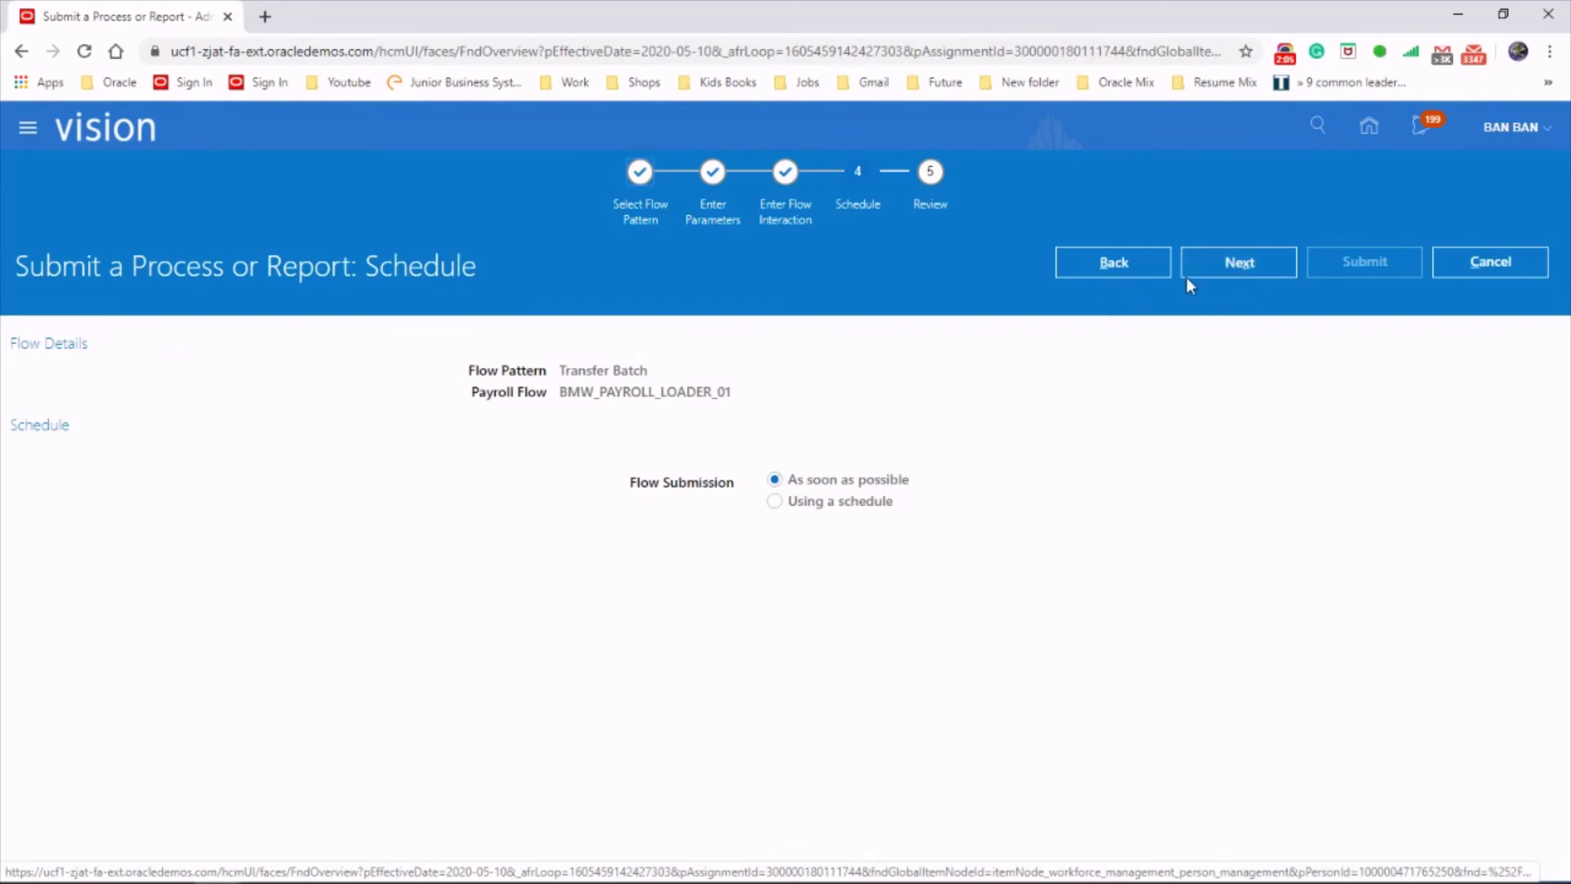
Review and submit the BMW_PAYROLL_LOADER_01 Transfer Batch flow, then view its checklist
{"action": "left_click", "coordinate": [1238, 259]}
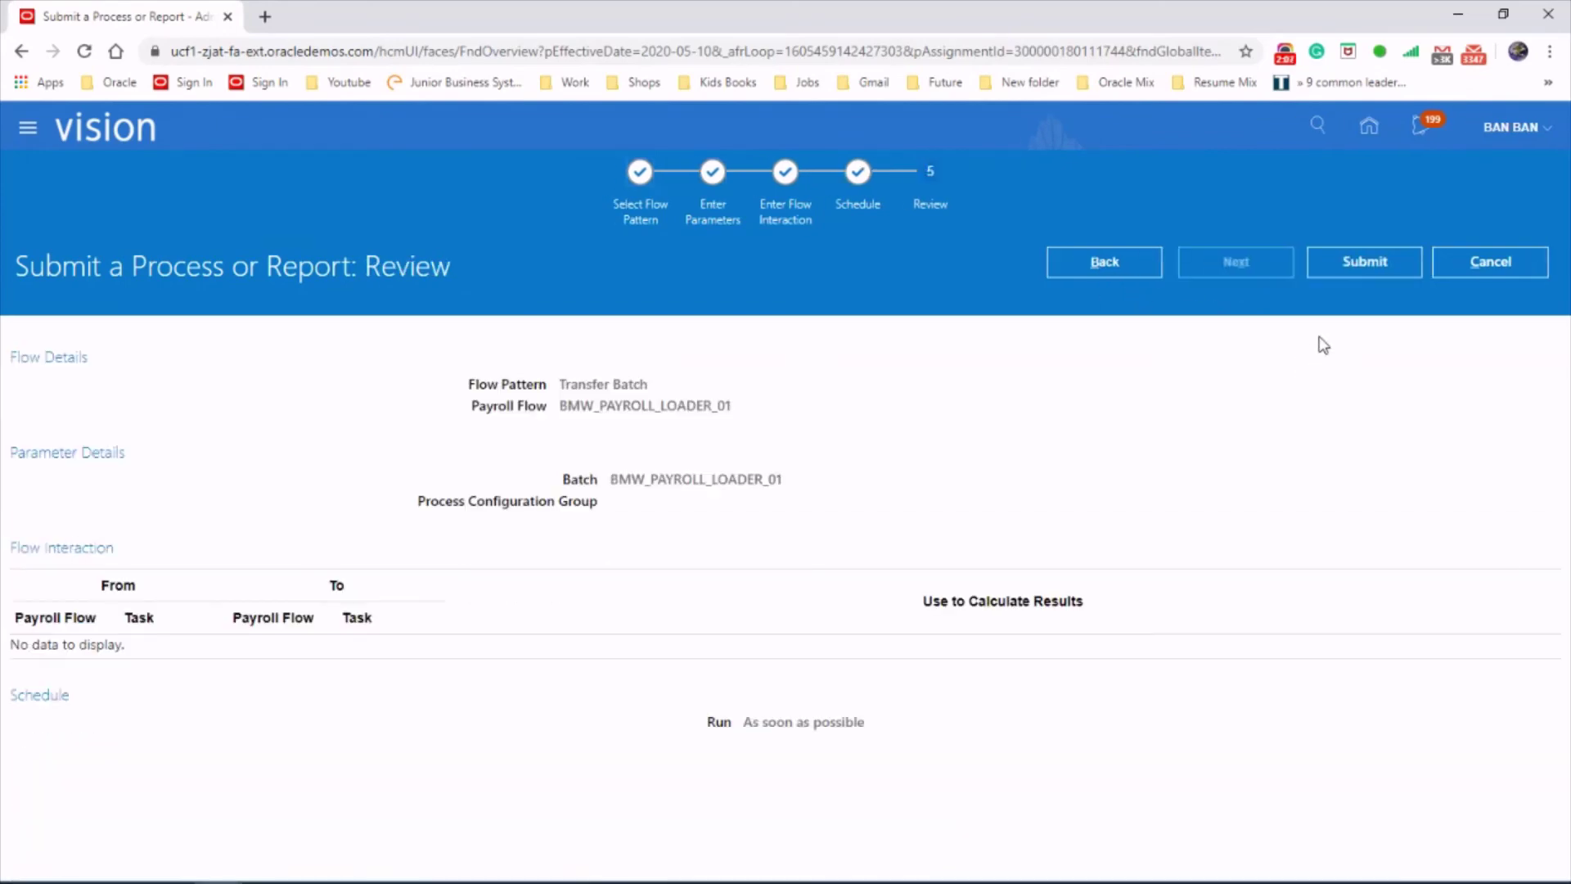
{"action": "left_click", "coordinate": [1367, 262]}
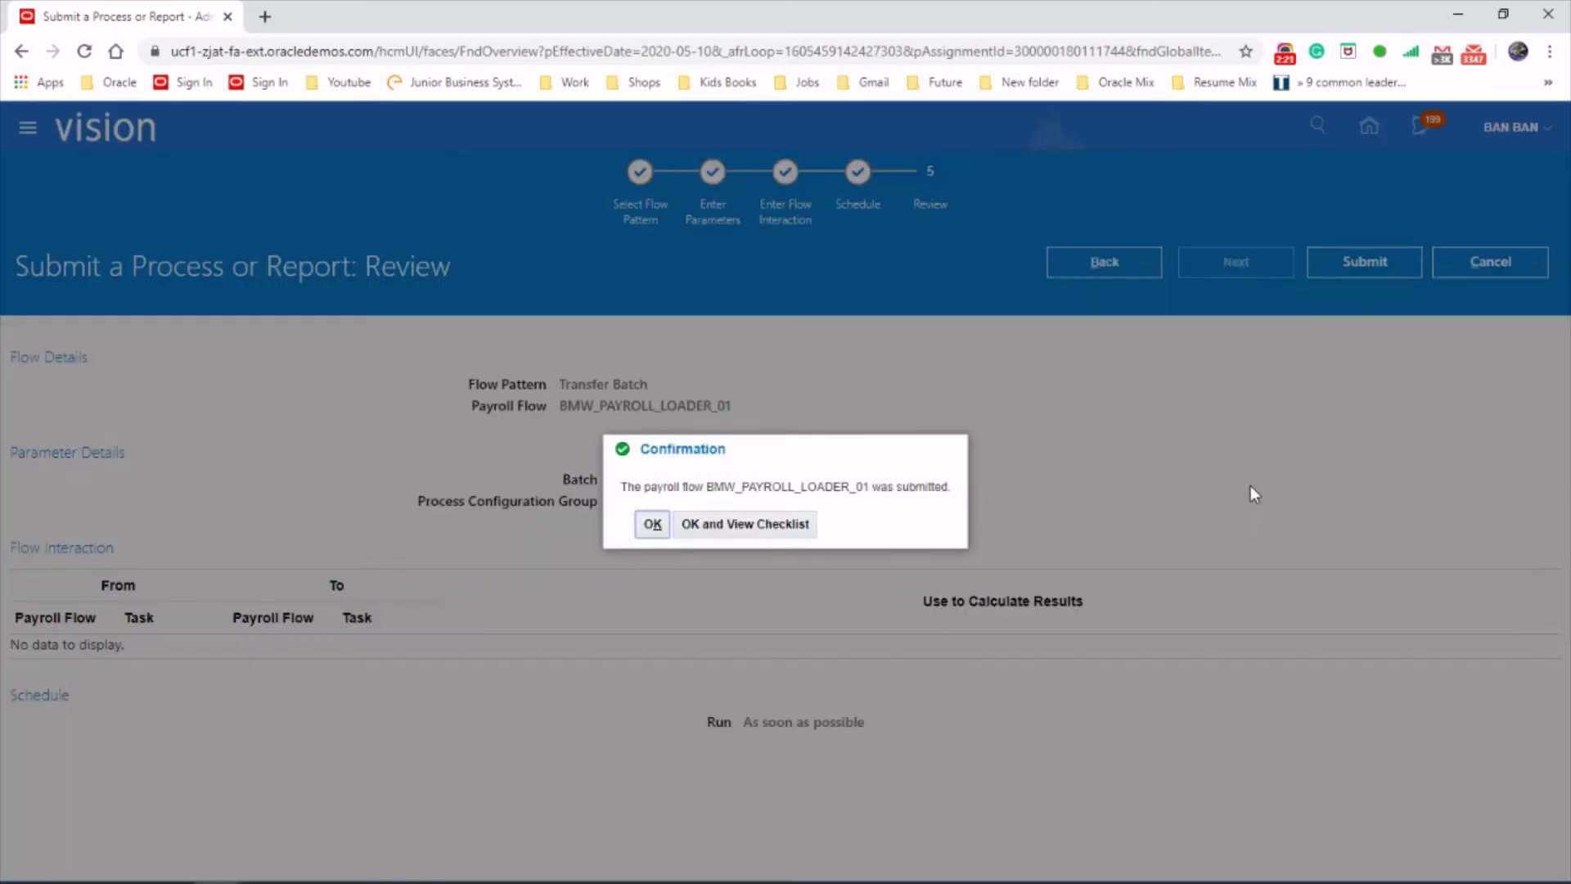
{"action": "left_click", "coordinate": [743, 530]}
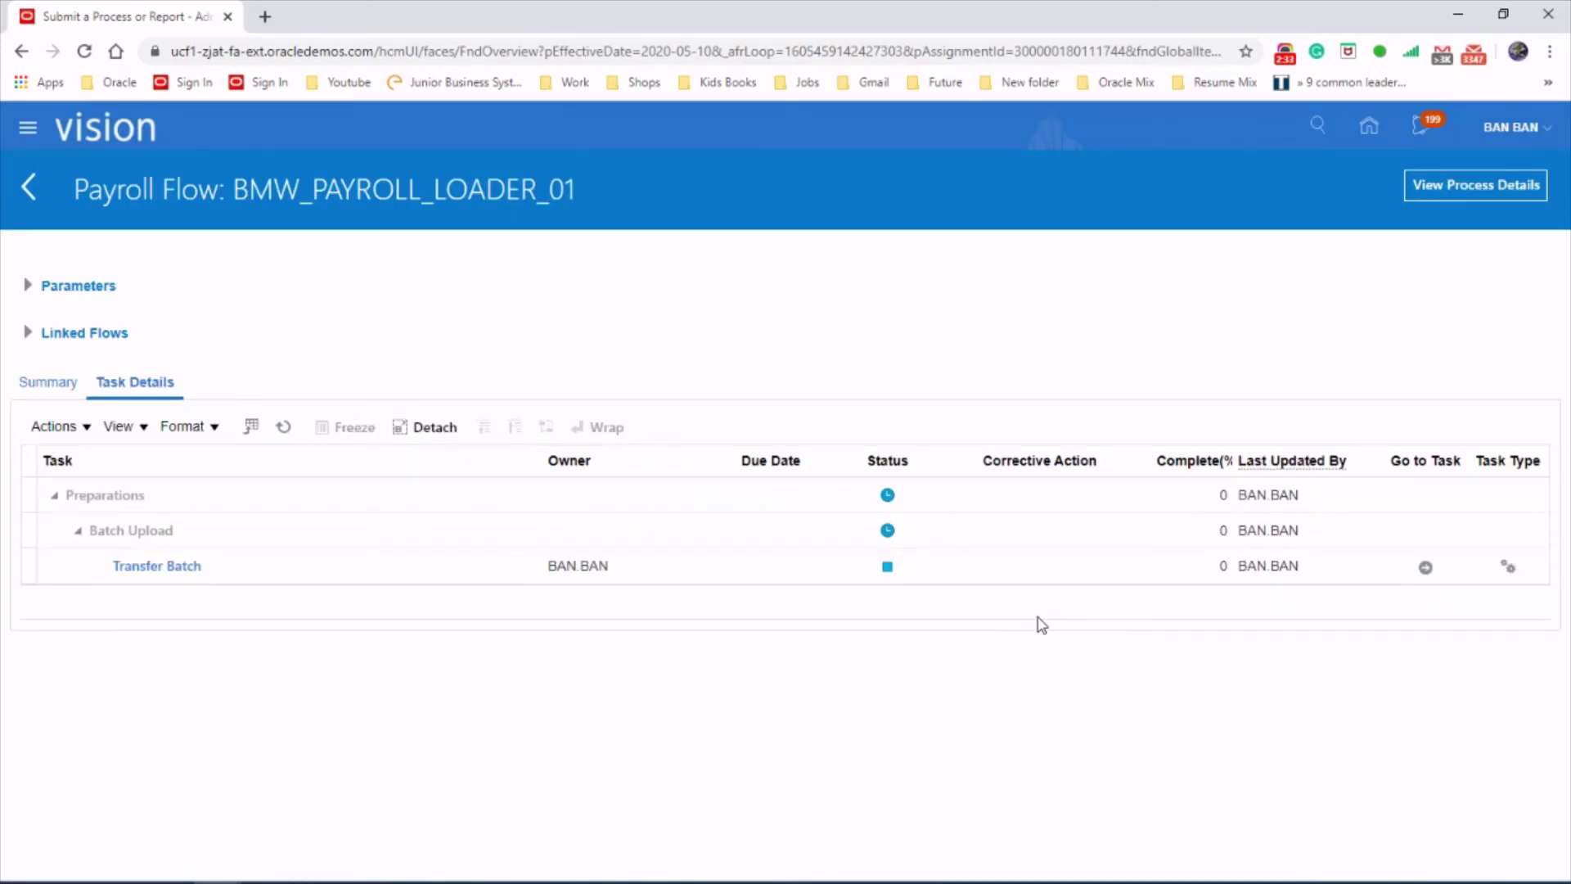
Refresh until Transfer Batch, Batch Upload and Preparations reach 100%, then open the Navigator
{"action": "left_click", "coordinate": [284, 427]}
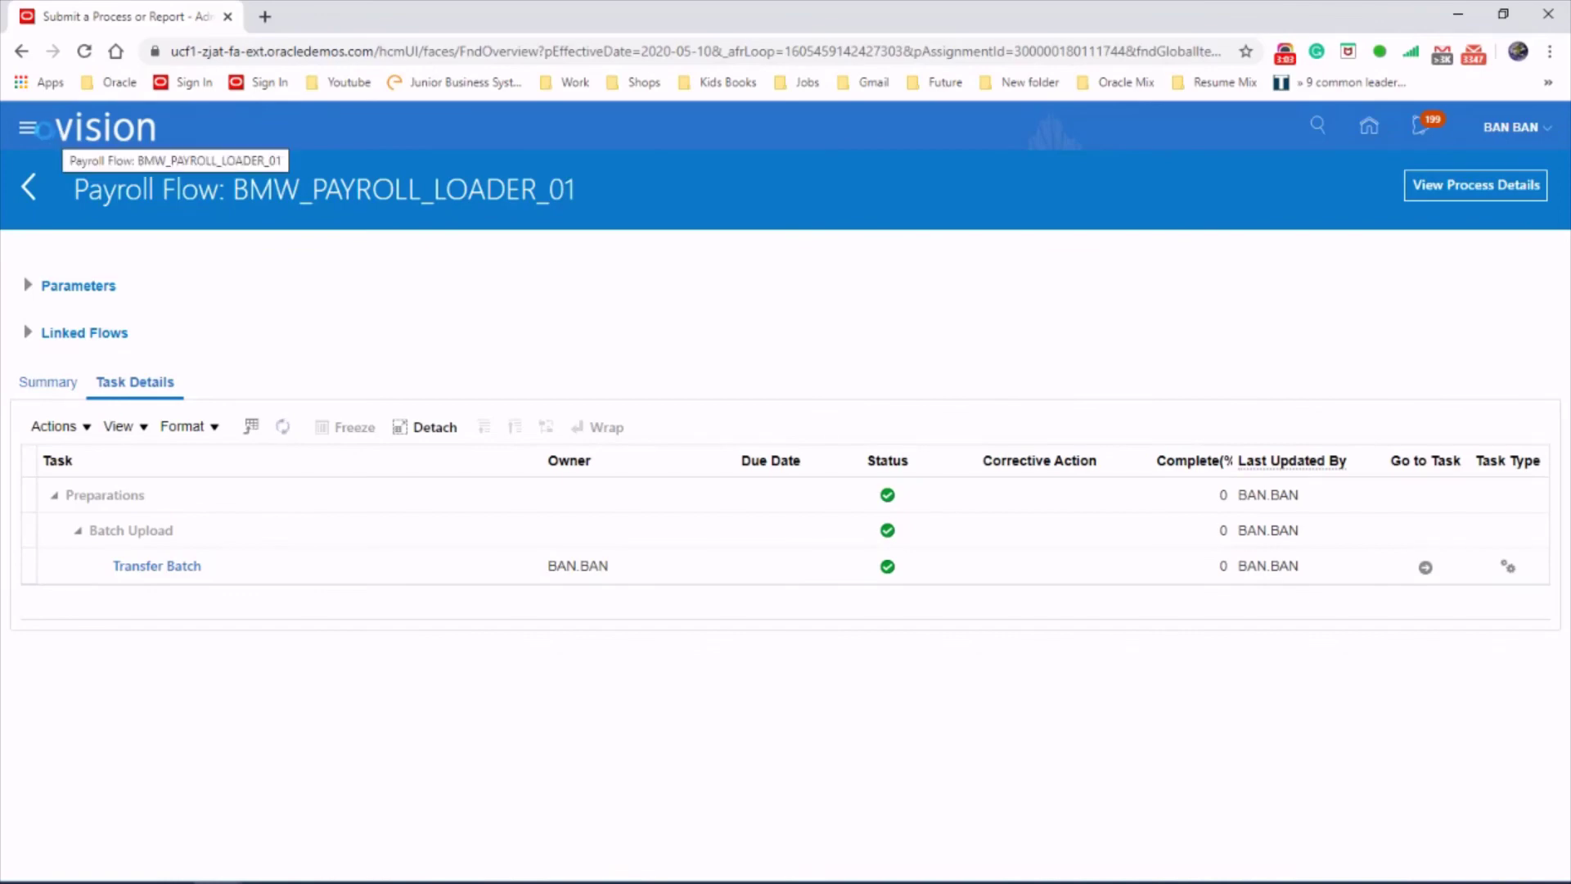
{"action": "left_click", "coordinate": [30, 128]}
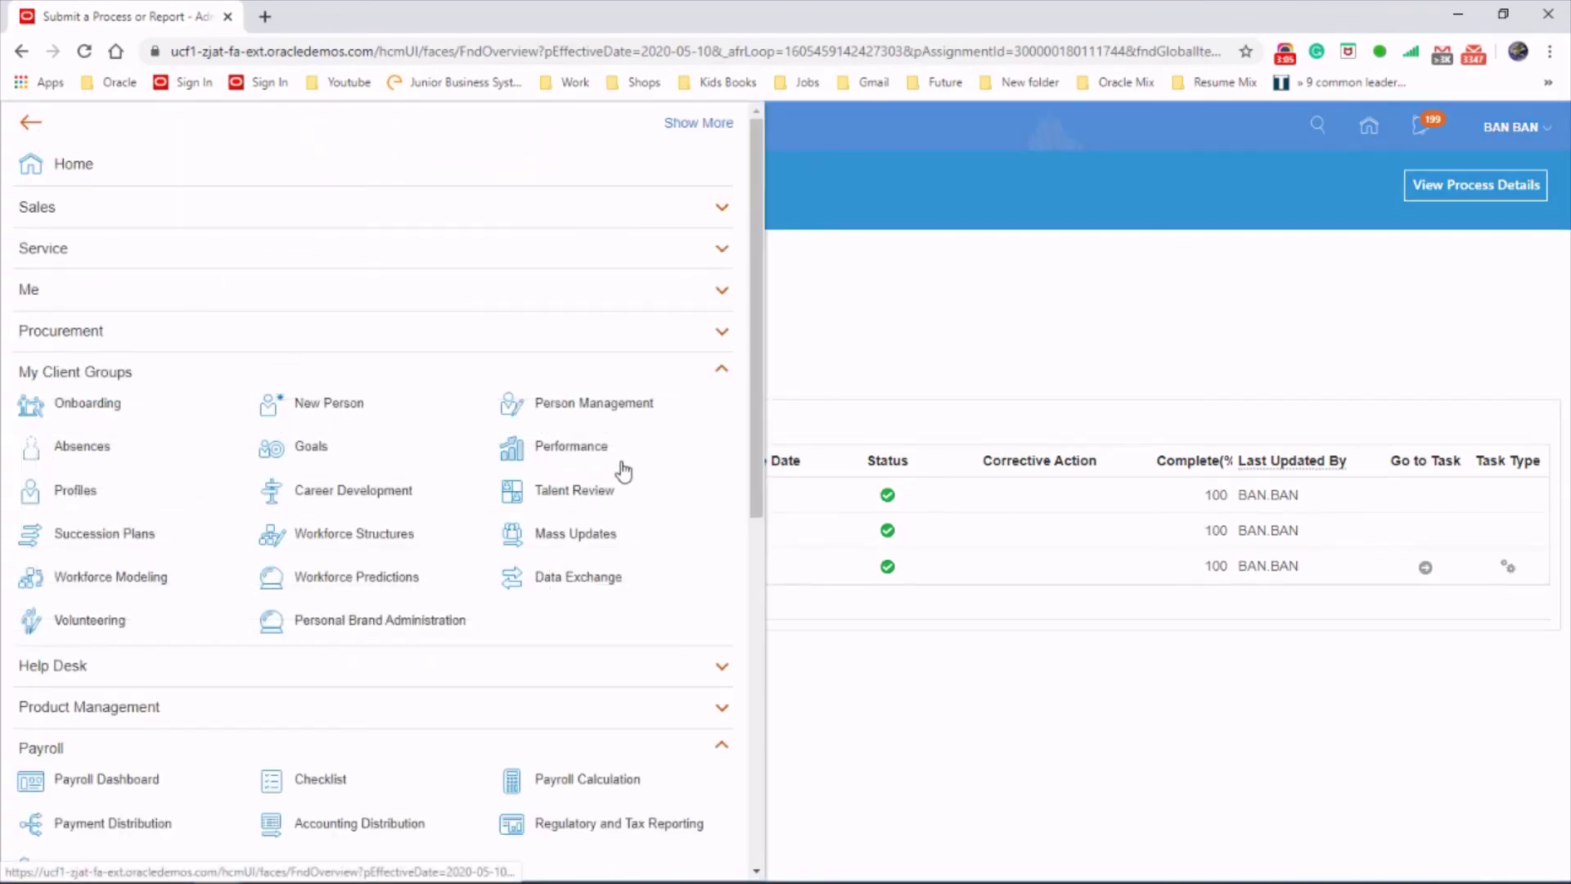
Search Person Management by the employee's name and open their Manage Employment page
{"action": "left_click", "coordinate": [617, 410]}
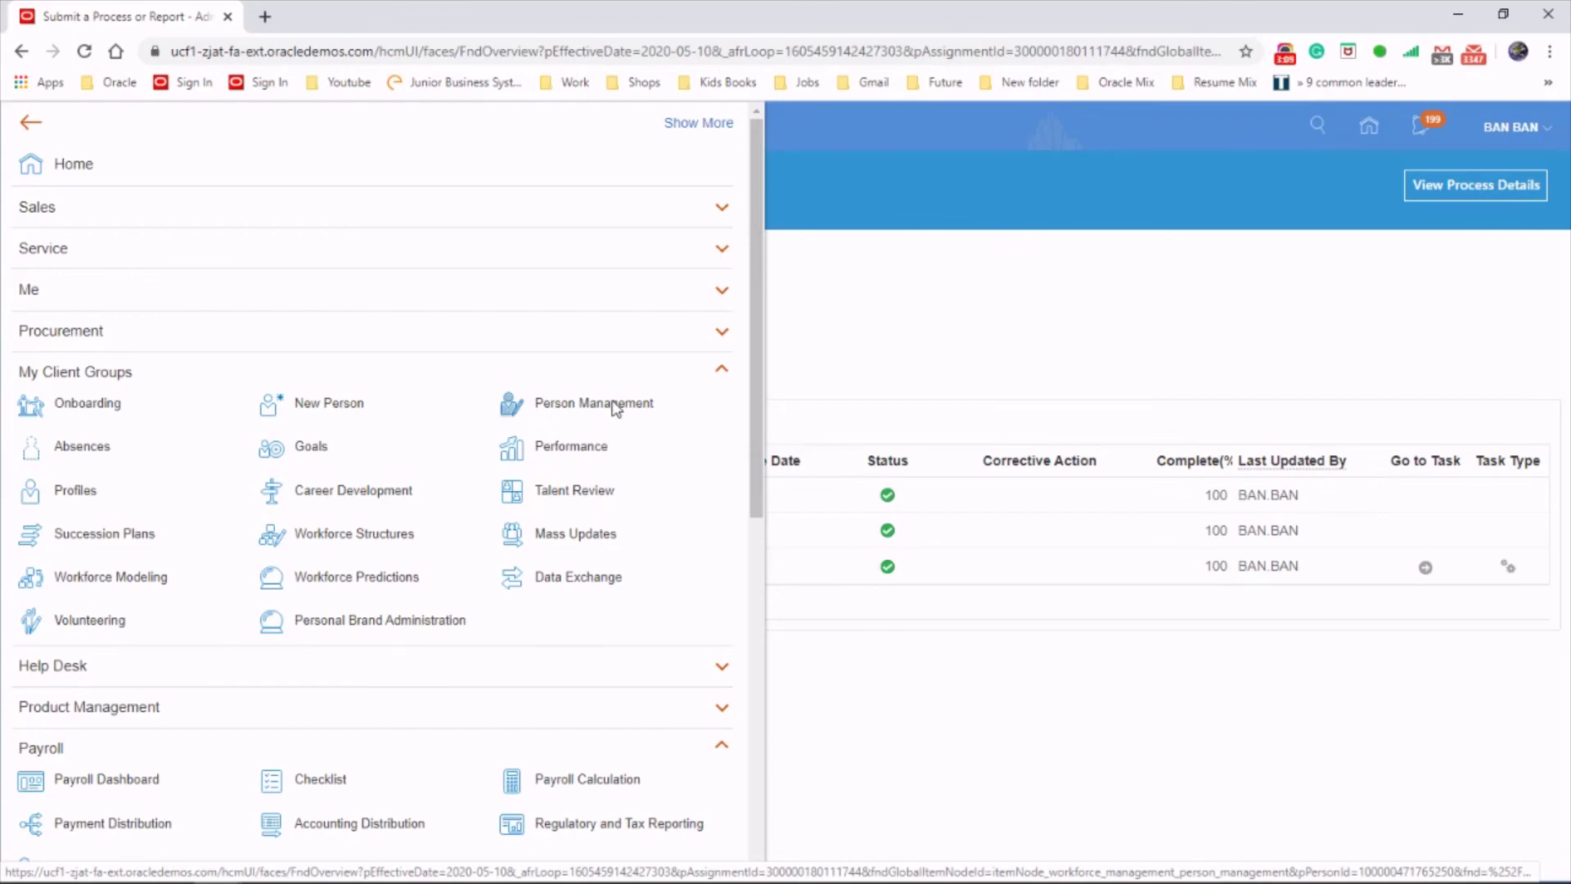
{"action": "left_click", "coordinate": [281, 398]}
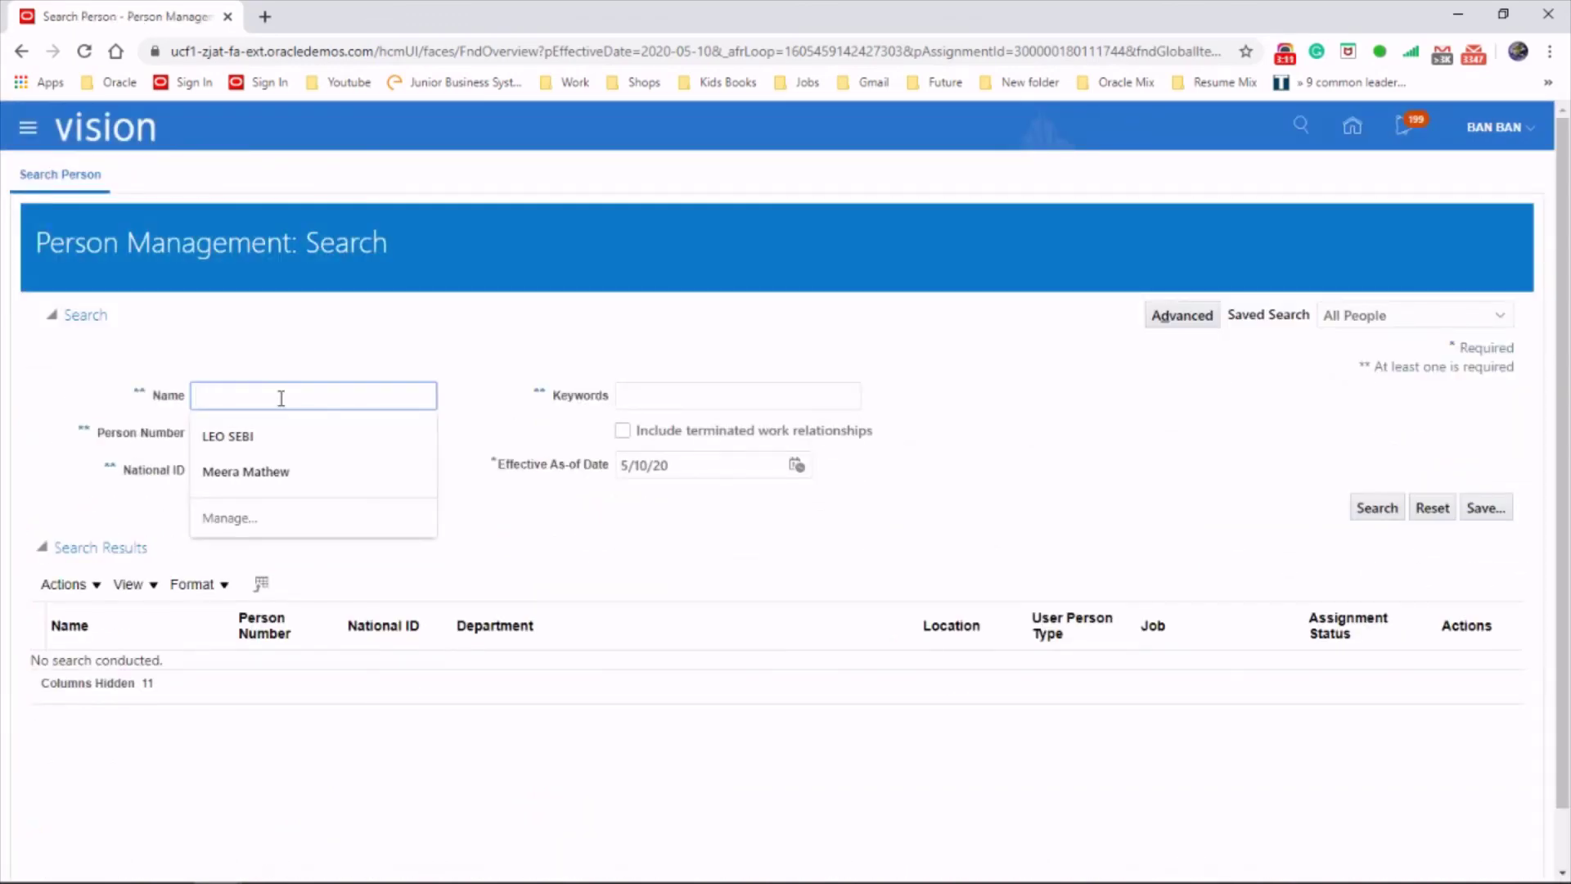
{"action": "type", "text": "LEE"}
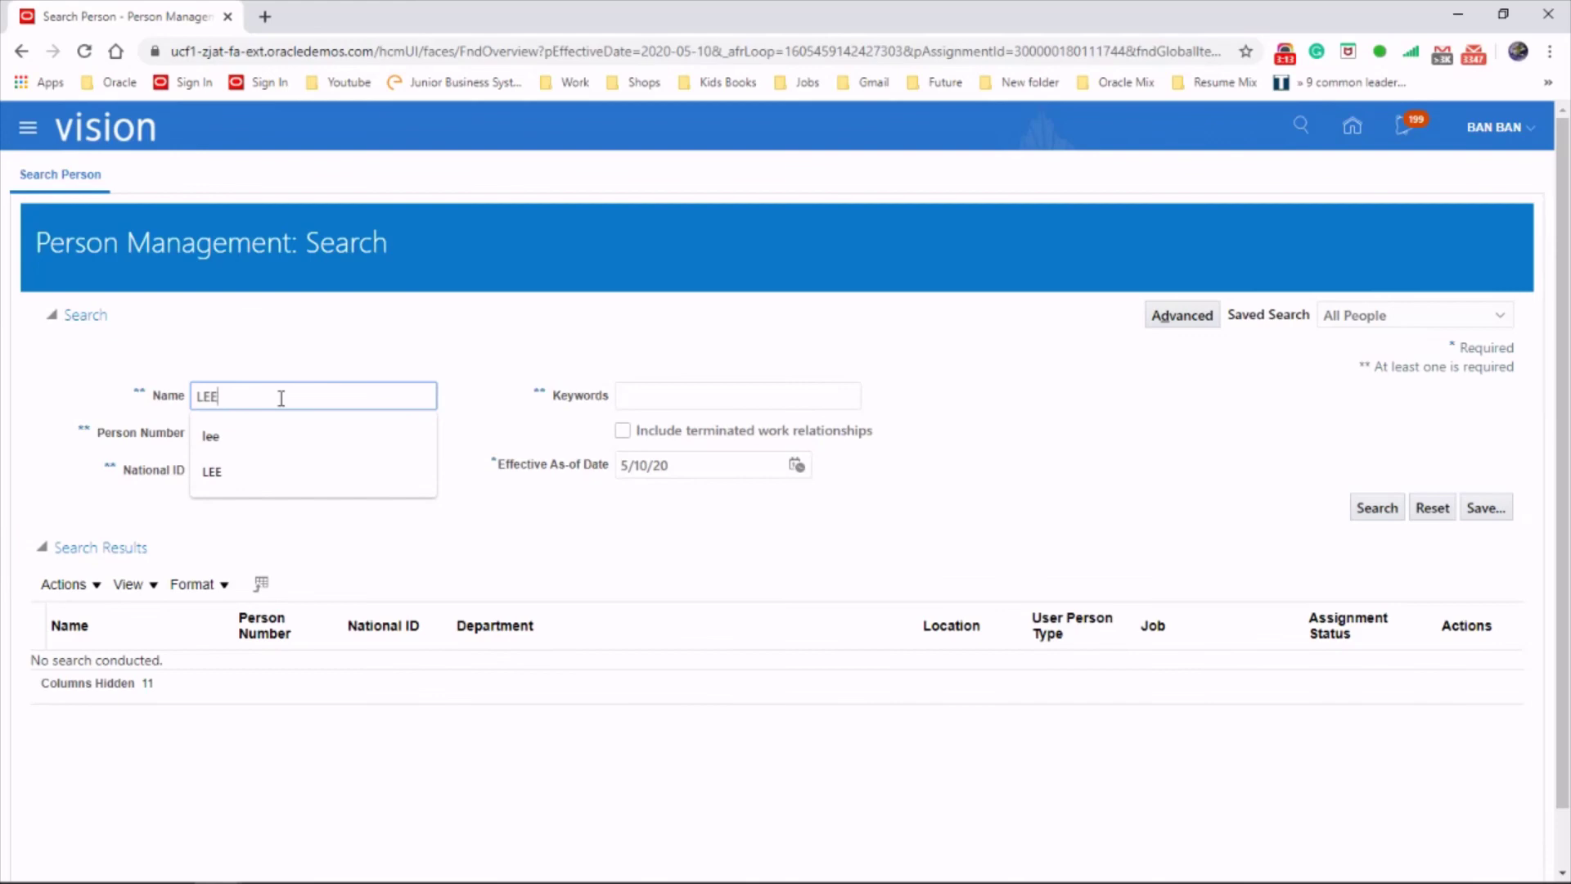
{"action": "key", "text": "Return"}
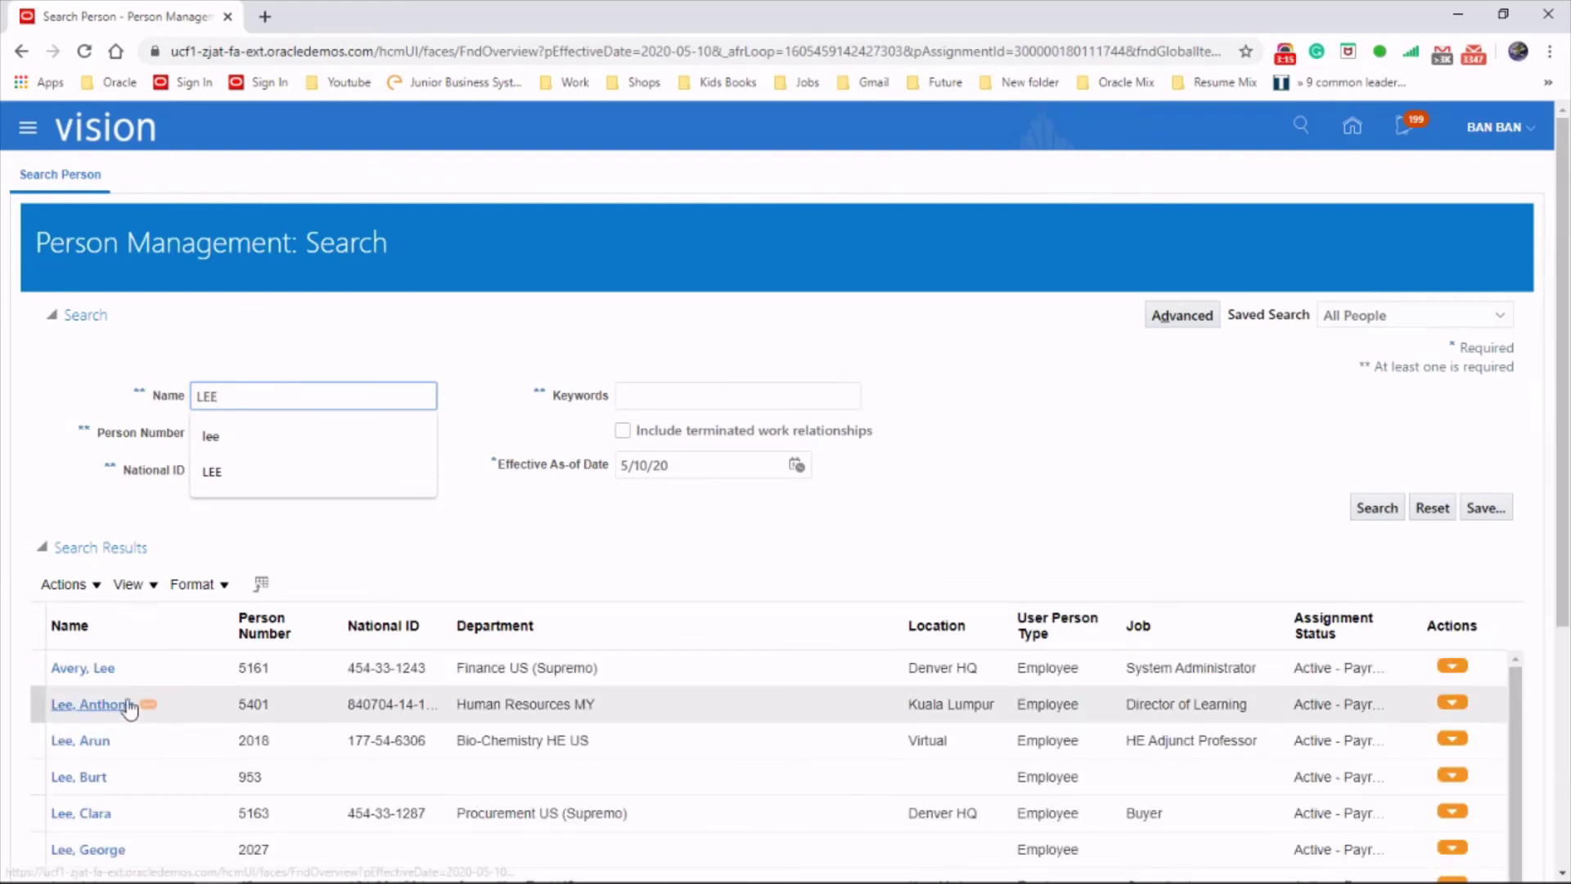
{"action": "left_click", "coordinate": [81, 669]}
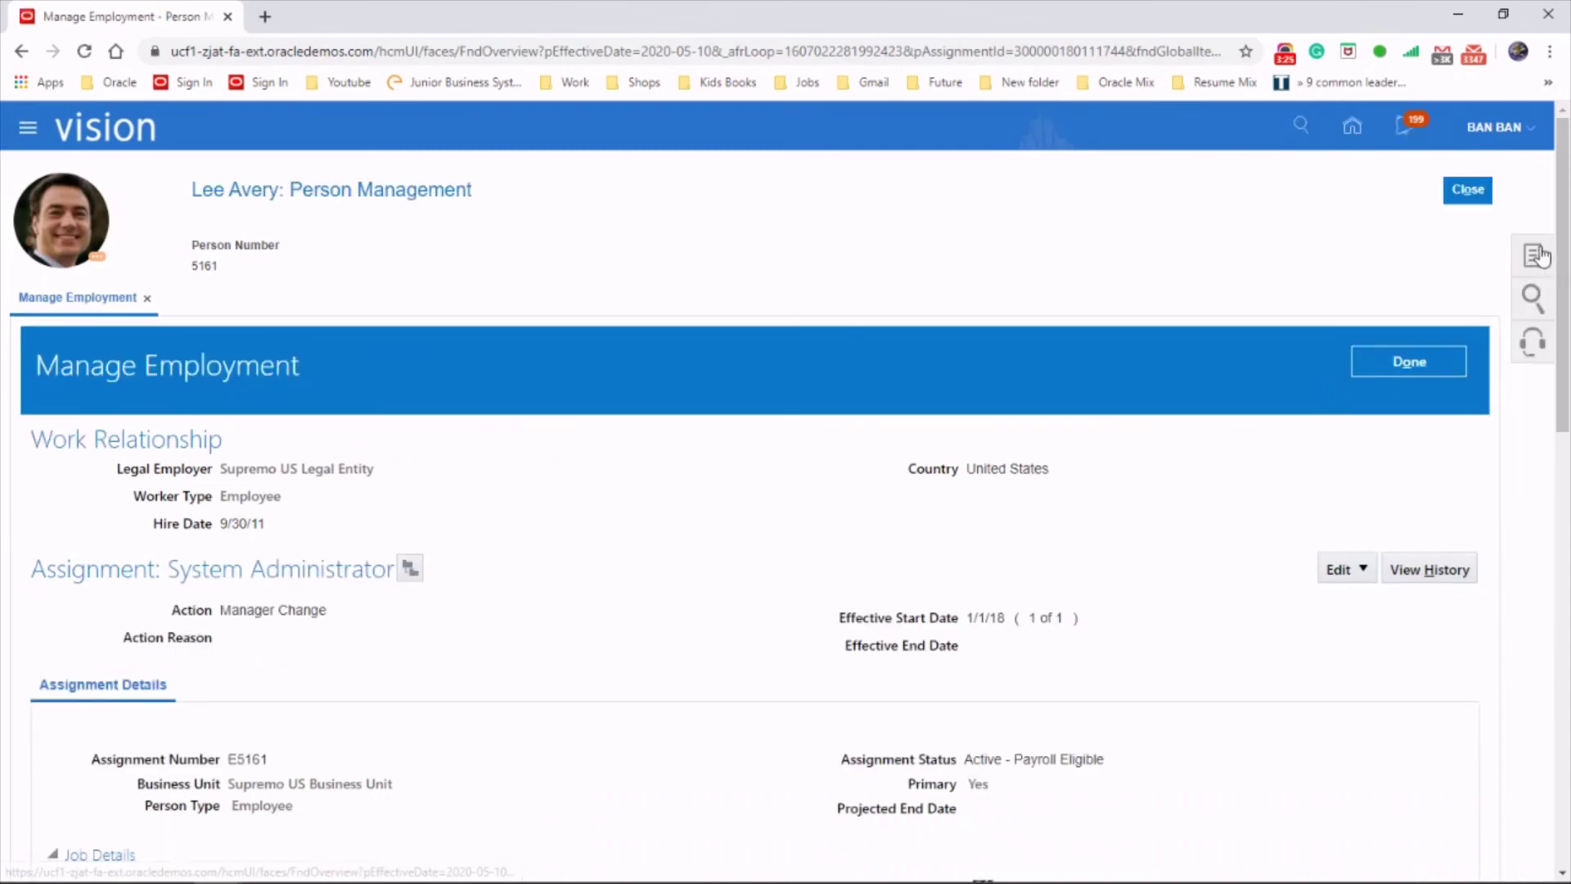
Open the employee's Manage Payroll Relationships and confirm the Monthly payroll starting 5/10/20
{"action": "left_click", "coordinate": [1538, 257]}
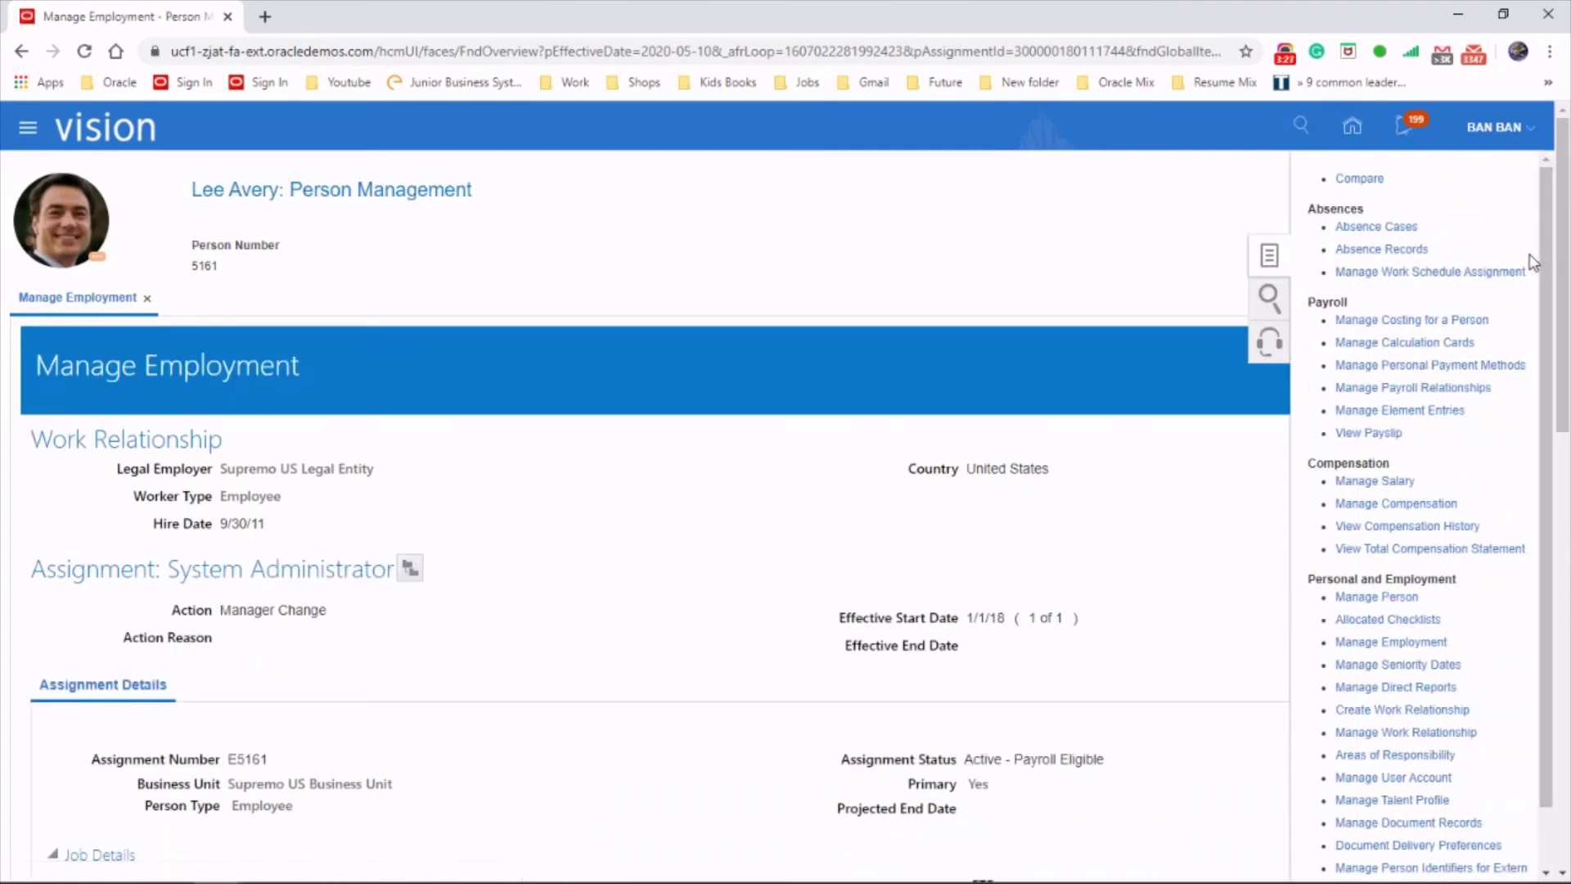
{"action": "left_click", "coordinate": [1434, 386]}
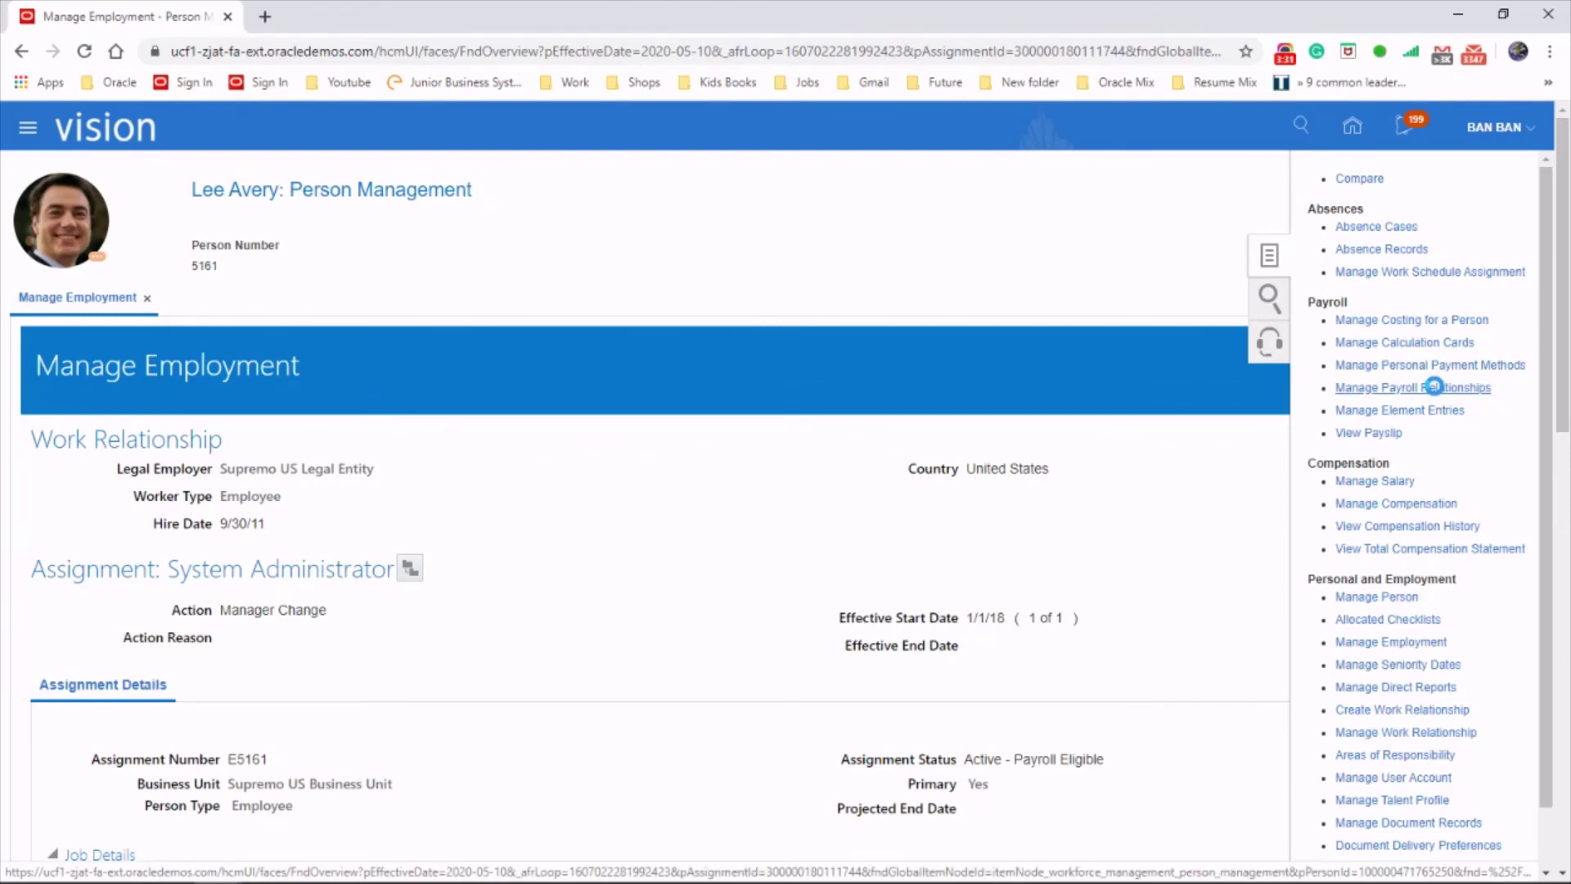
{"action": "scroll", "coordinate": [1000, 525], "scroll_direction": "down", "scroll_amount": 1}
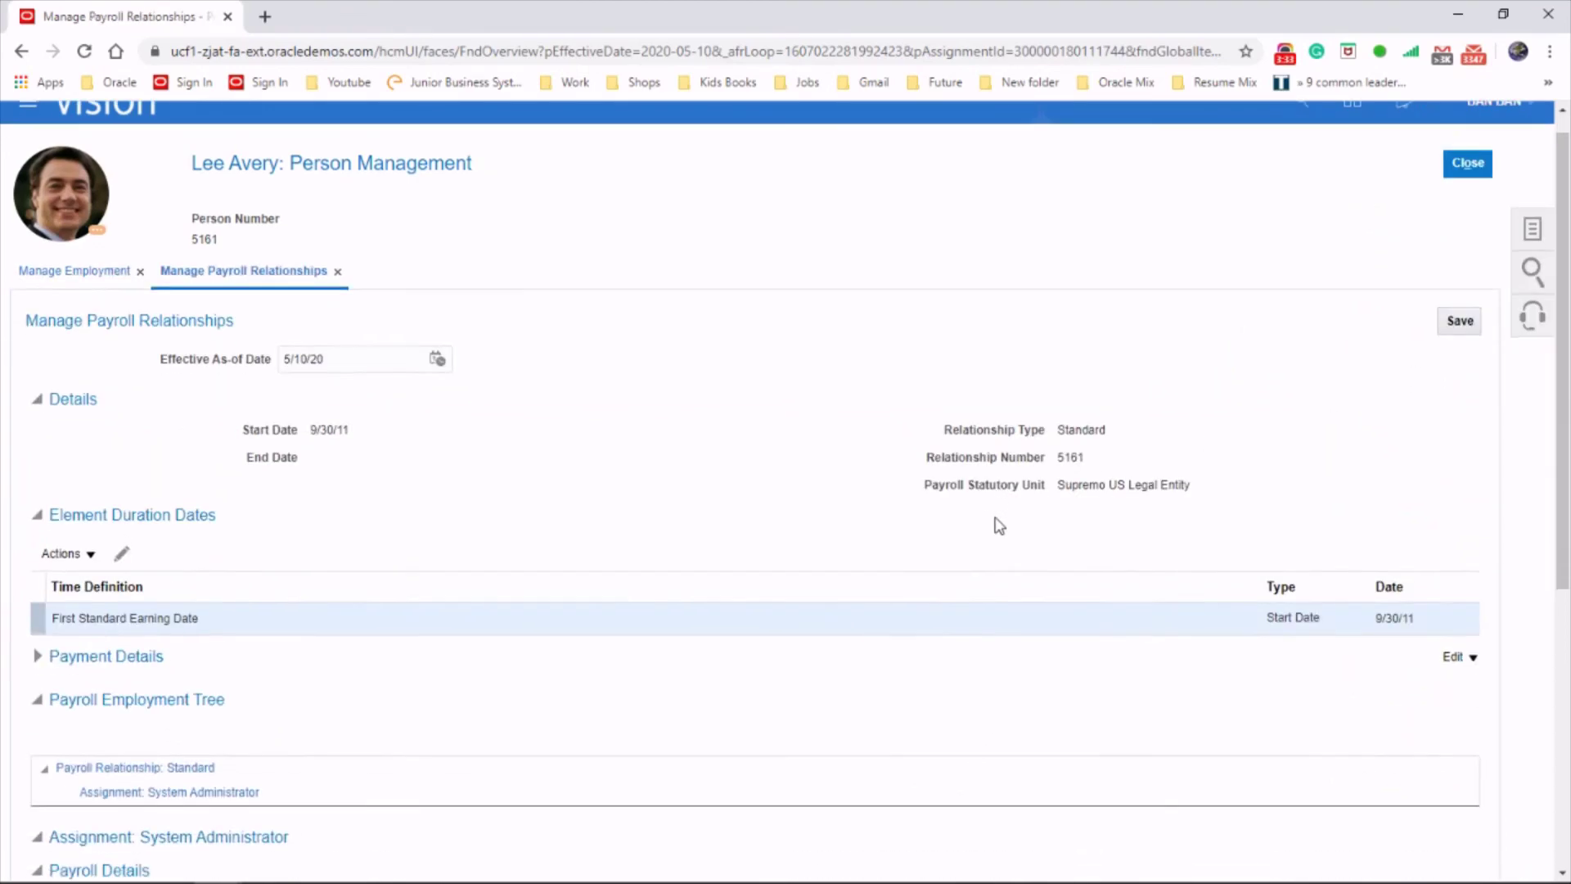
{"action": "scroll", "coordinate": [1001, 525], "scroll_direction": "down", "scroll_amount": 5}
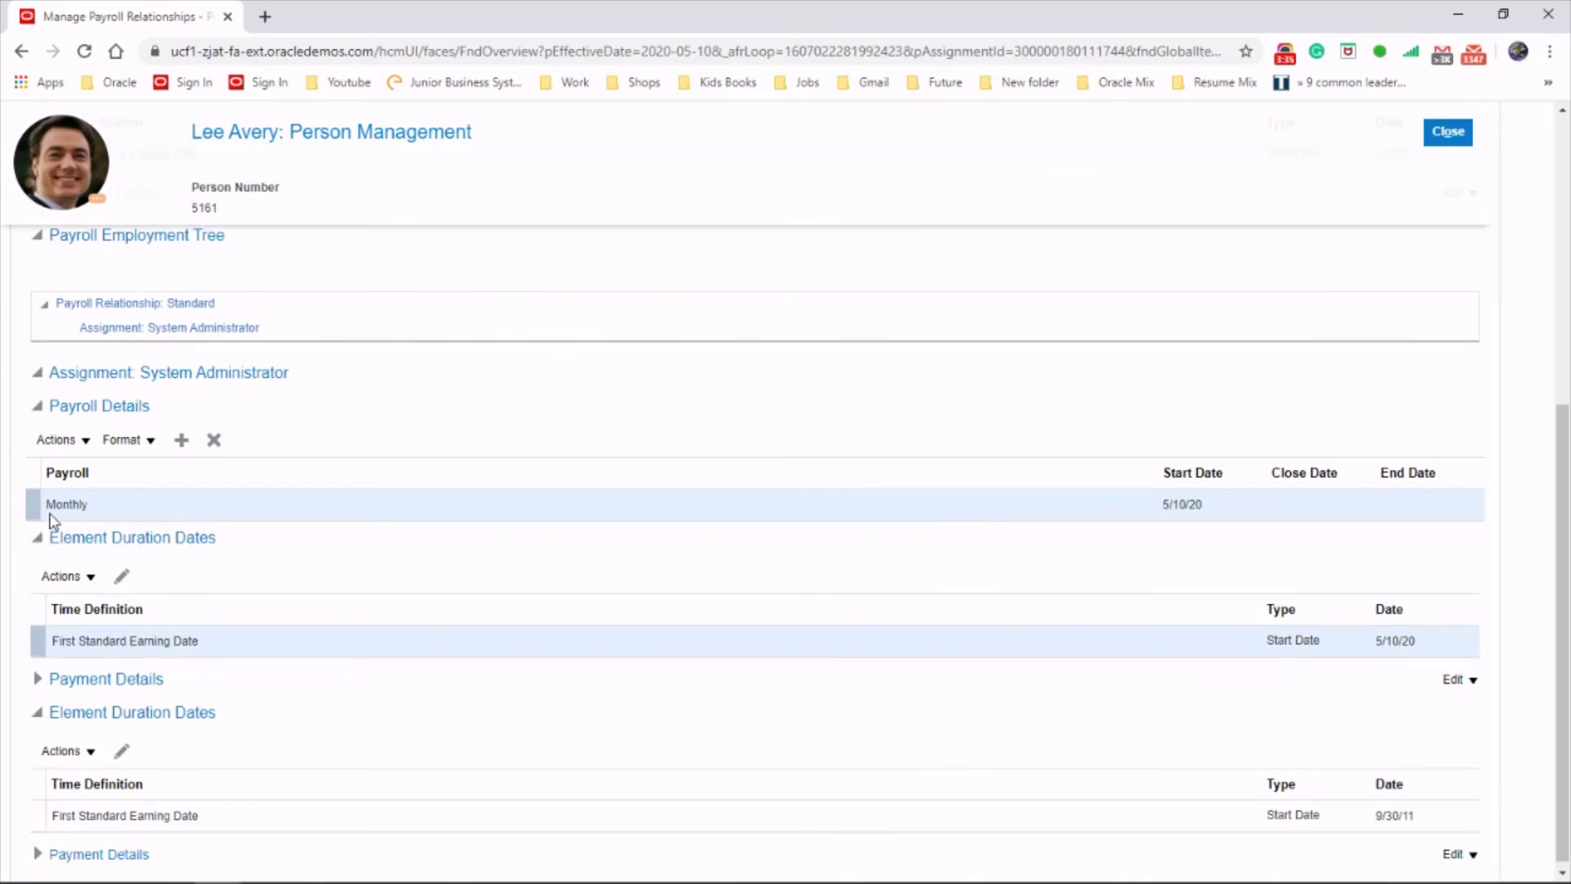
{"action": "left_click", "coordinate": [59, 504]}
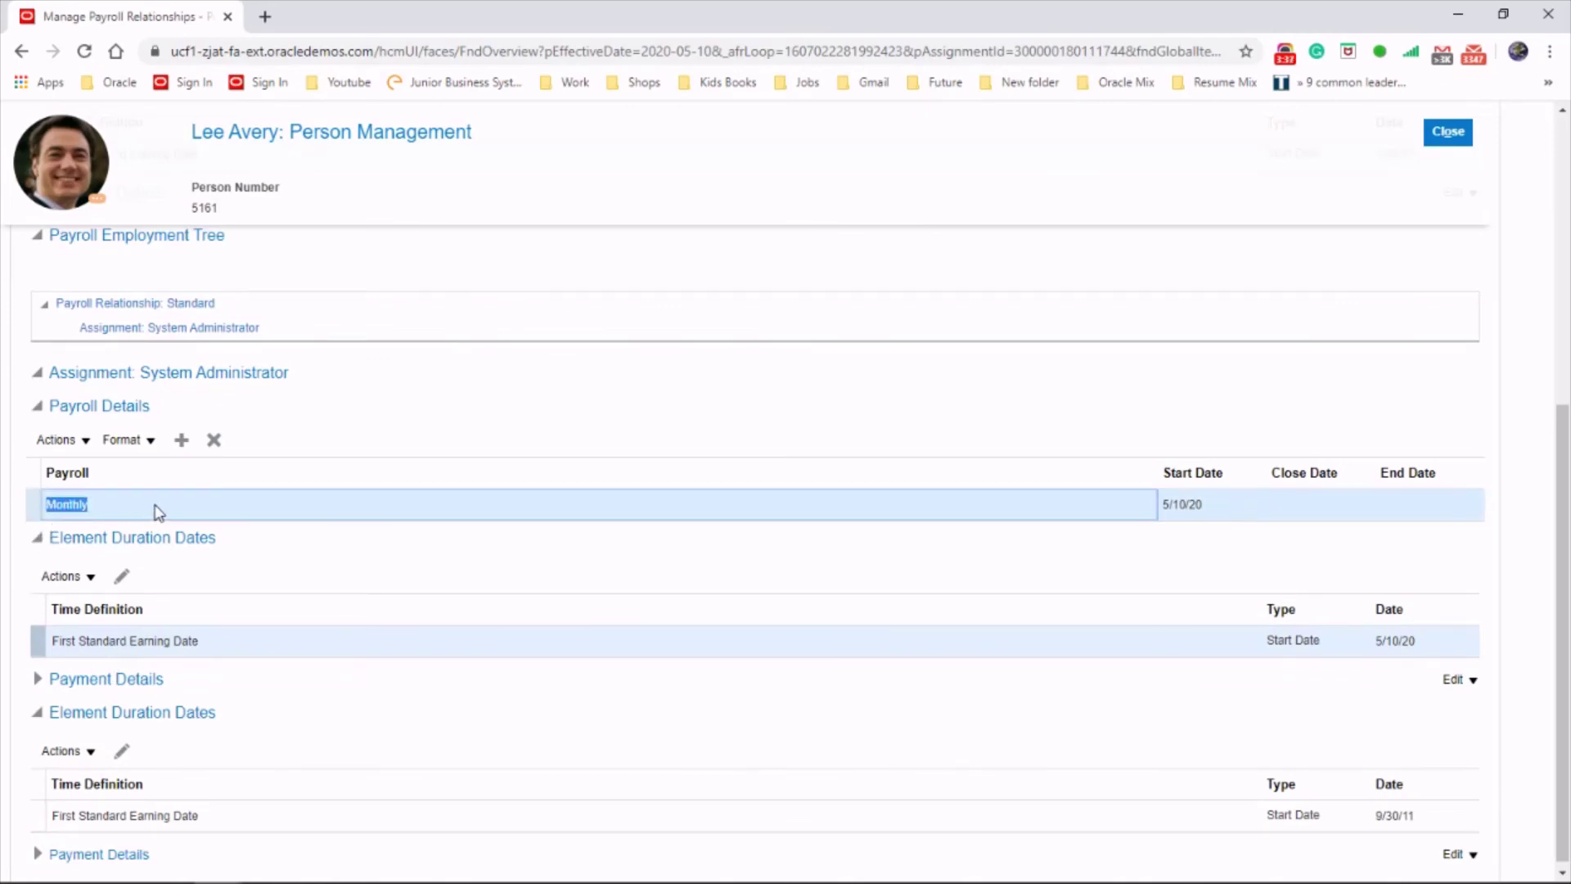
{"action": "left_click_drag", "start_coordinate": [168, 512], "coordinate": [1211, 521]}
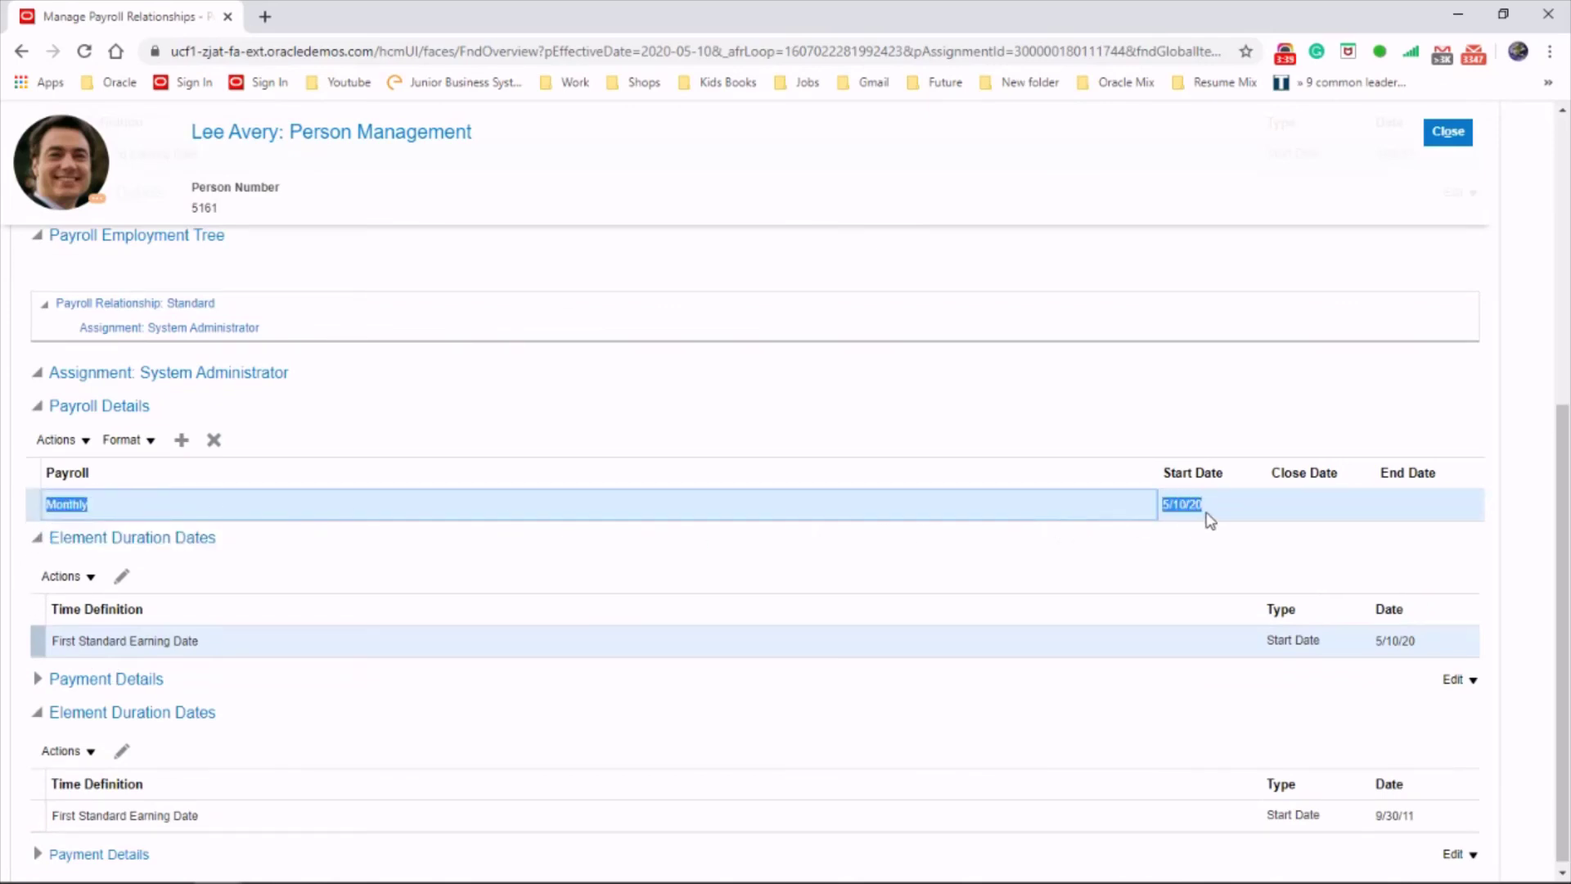